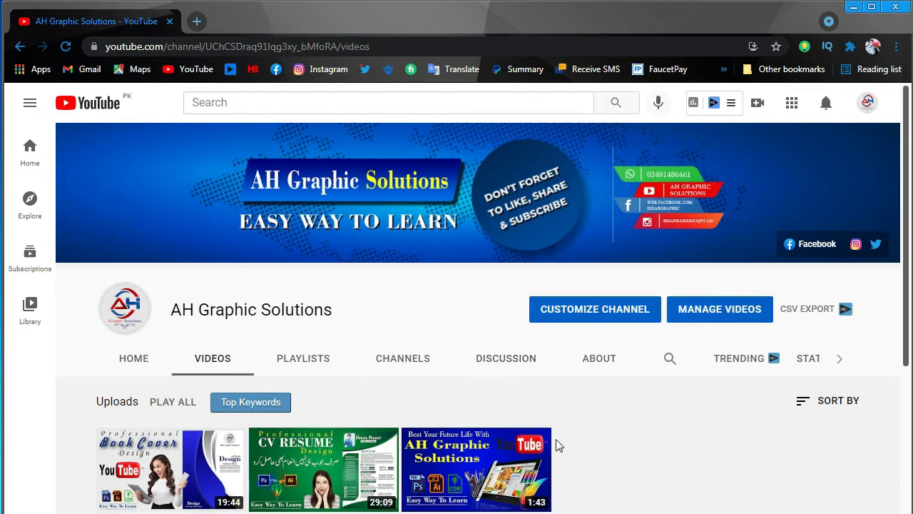
Step: Check the width setting of the A4 landscape page
scroll(601, 437, "down", 3)
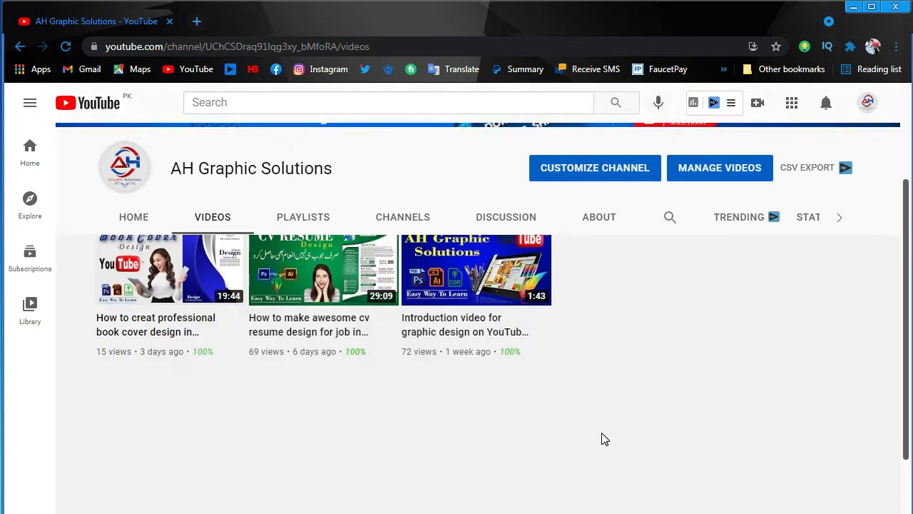
scroll(602, 439, "up", 3)
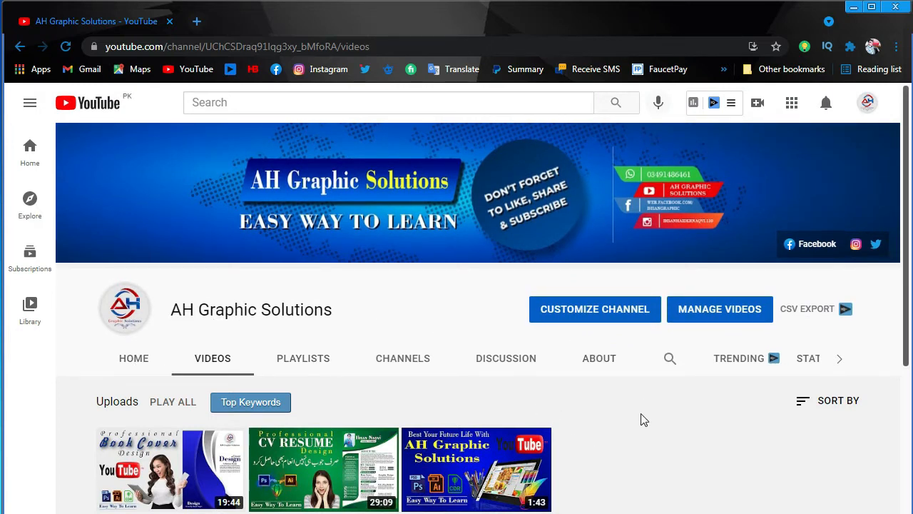
scroll(640, 420, "down", 3)
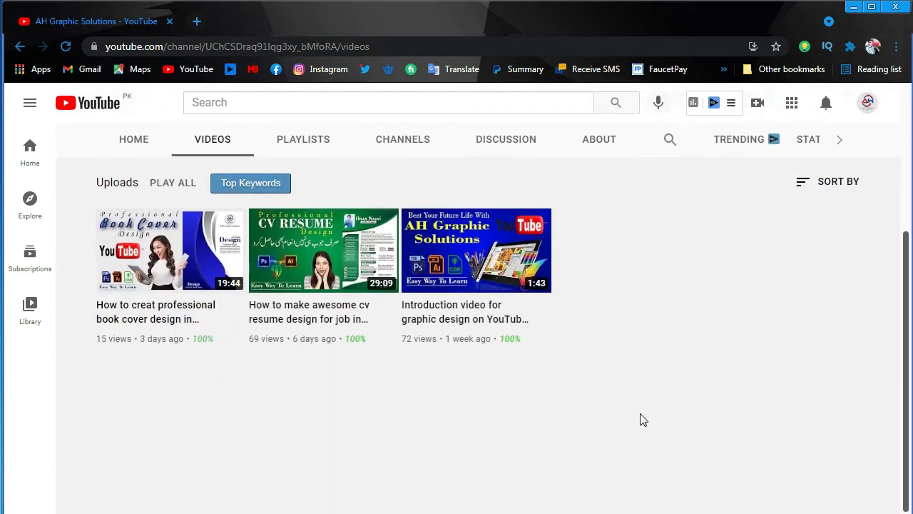
scroll(640, 419, "up", 3)
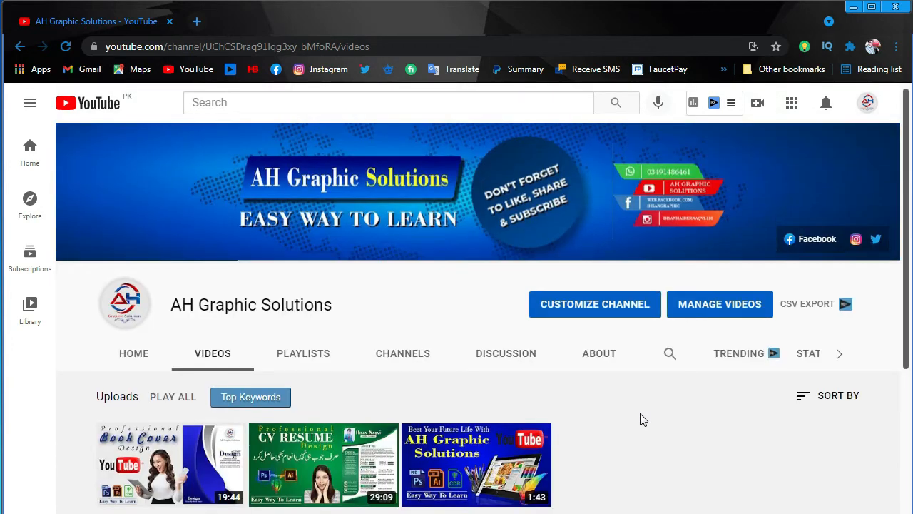
scroll(640, 420, "down", 1)
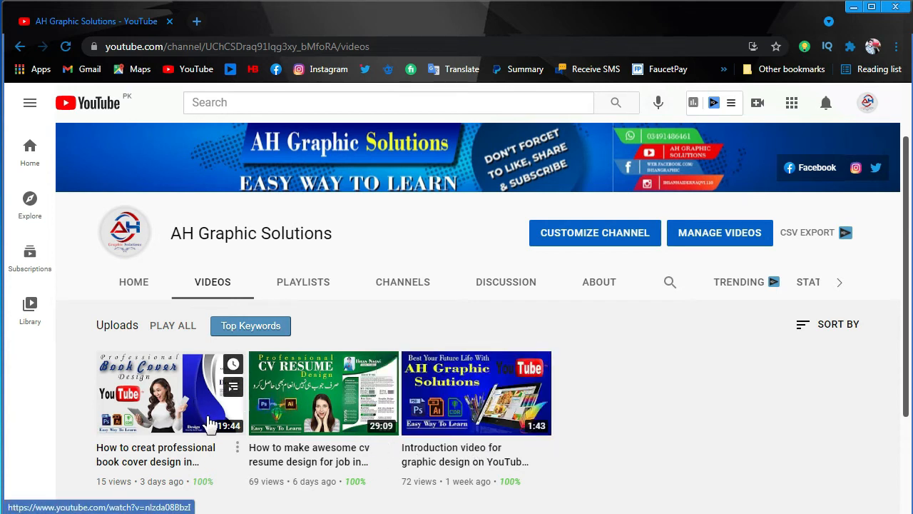
scroll(633, 400, "up", 1)
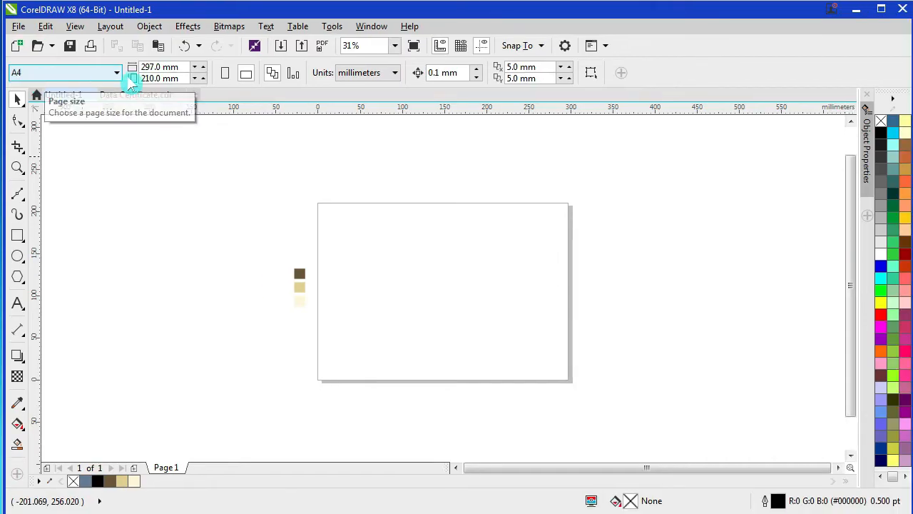
left_click(178, 67)
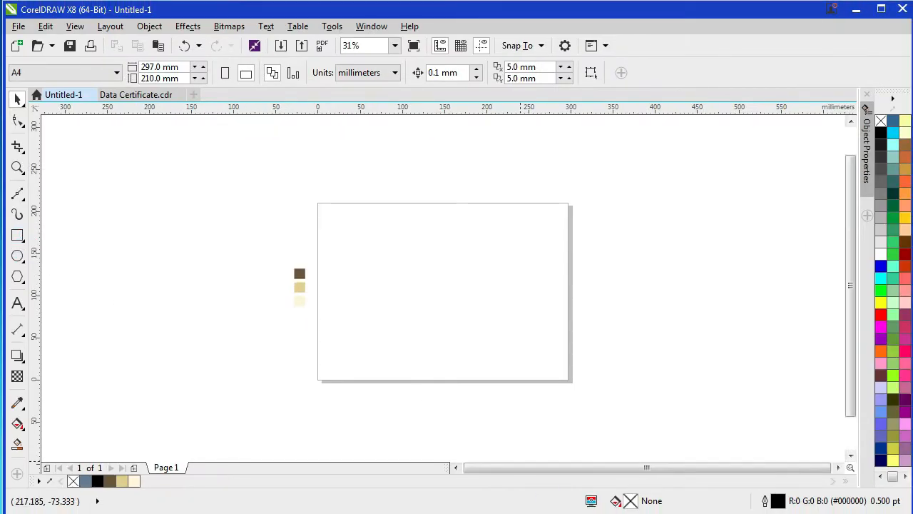
left_click_drag(767, 513, 736, 442)
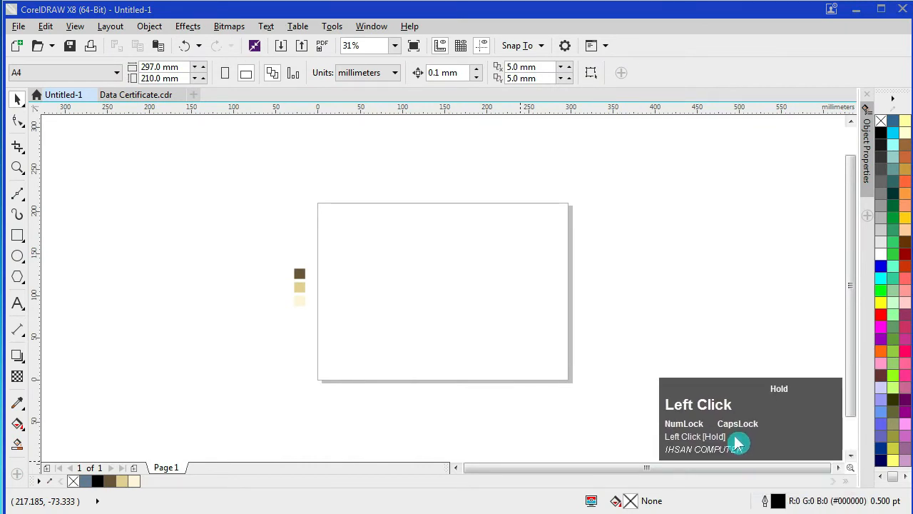
Step: Create a 297 × 210 mm page-sized rectangle and lock it in place
double_click(17, 237)
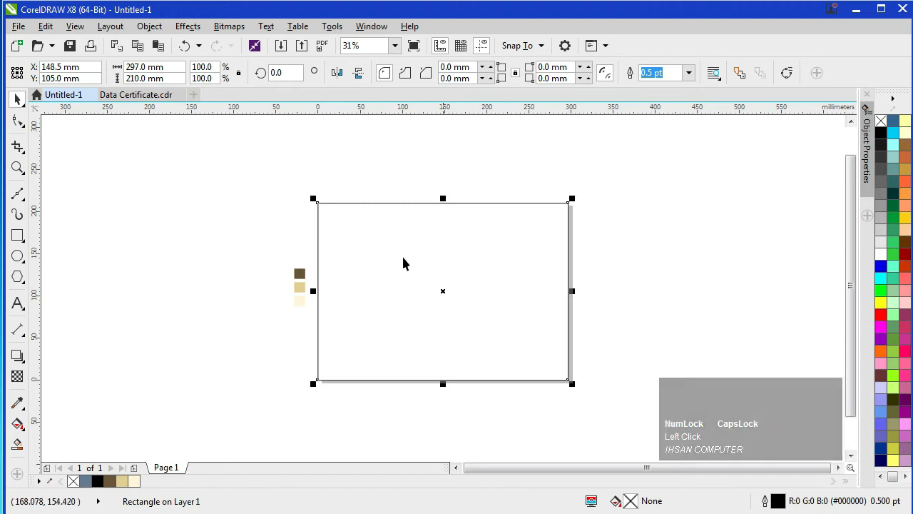
right_click(318, 255)
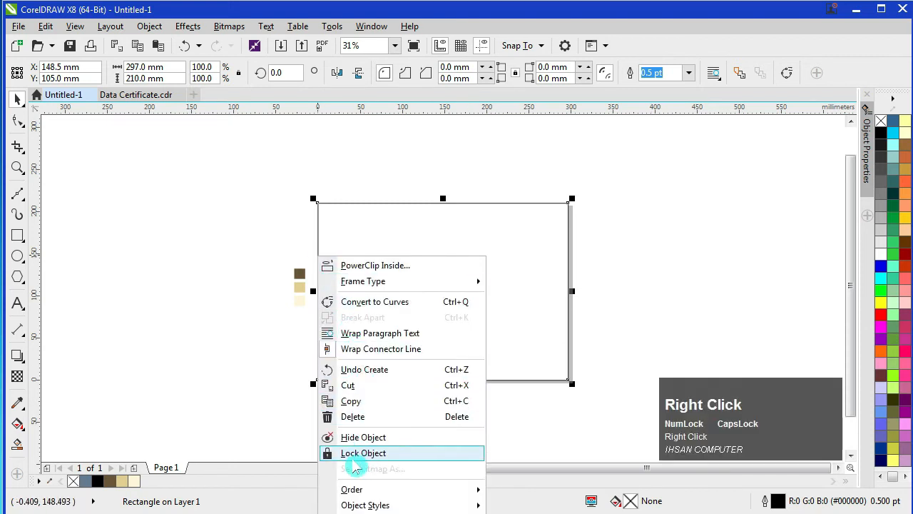
left_click(354, 457)
left_click(347, 418)
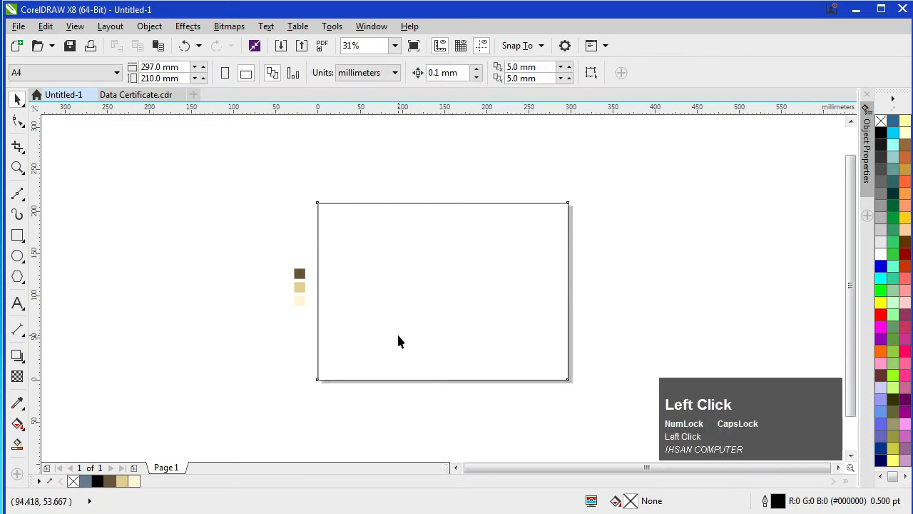
Step: Switch to the Bézier tool with snapping to objects on, and fit the page in view
key("alt+z")
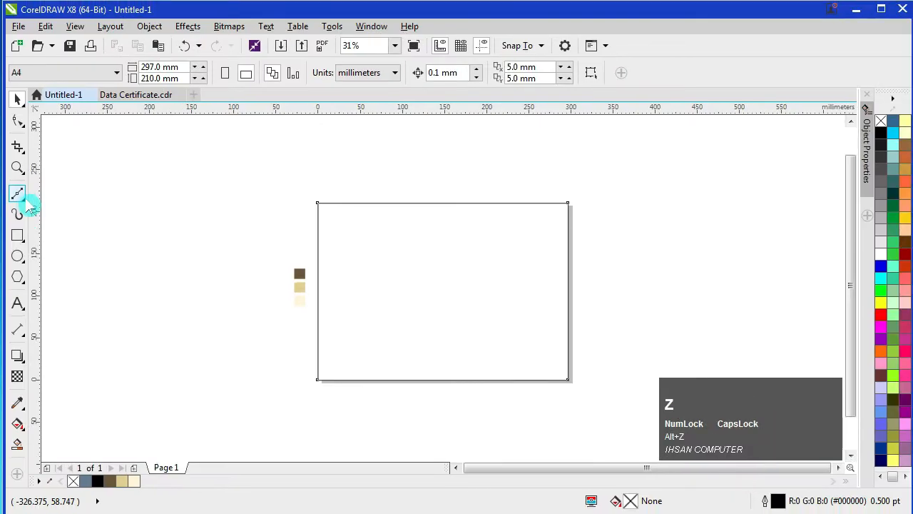
left_click(24, 199)
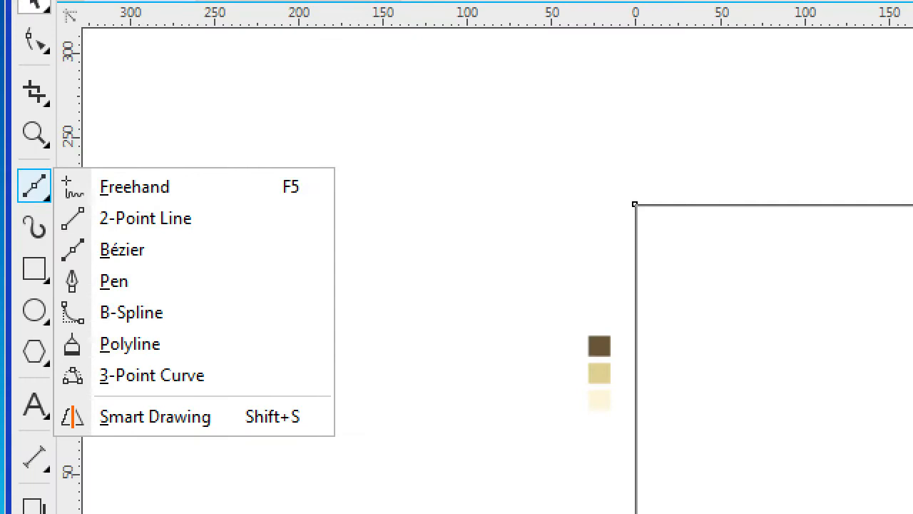
key("alt+z")
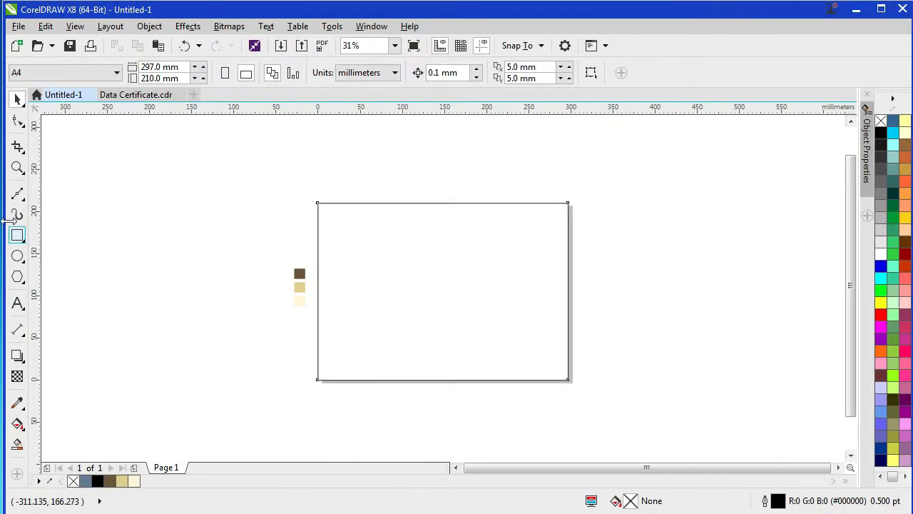
left_click(17, 194)
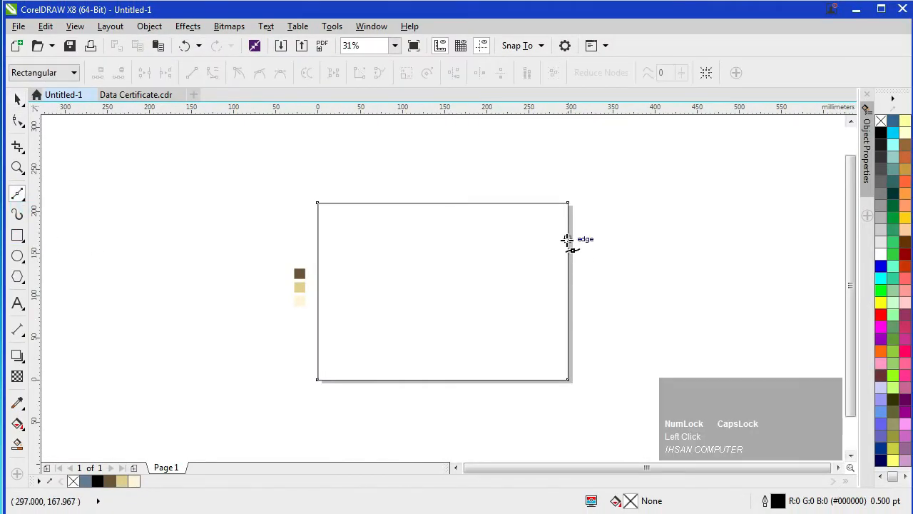
scroll(552, 248, "up", 2)
scroll(551, 249, "down", 2)
key("F4")
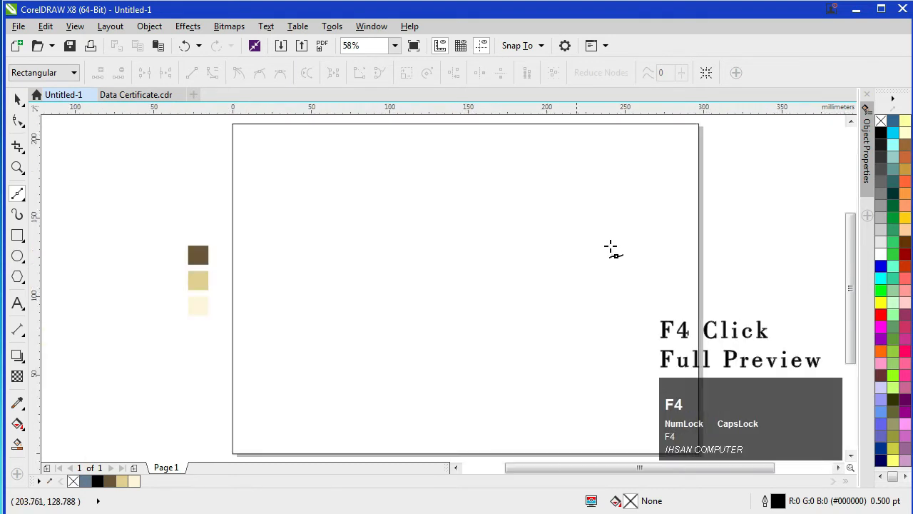
Step: Draw a crescent swoosh curve, about 136 × 63 mm, against the top-right page edge
left_click(698, 194)
left_click_drag(485, 165, 342, 178)
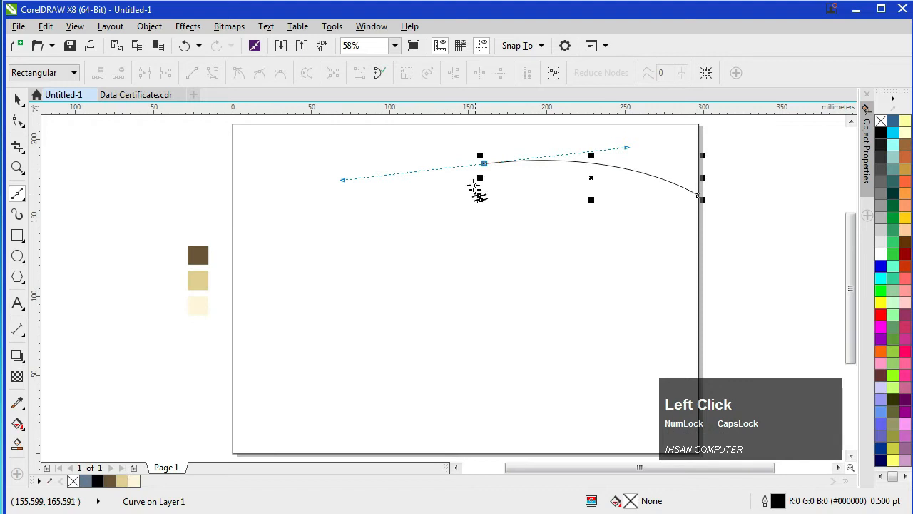
double_click(483, 163)
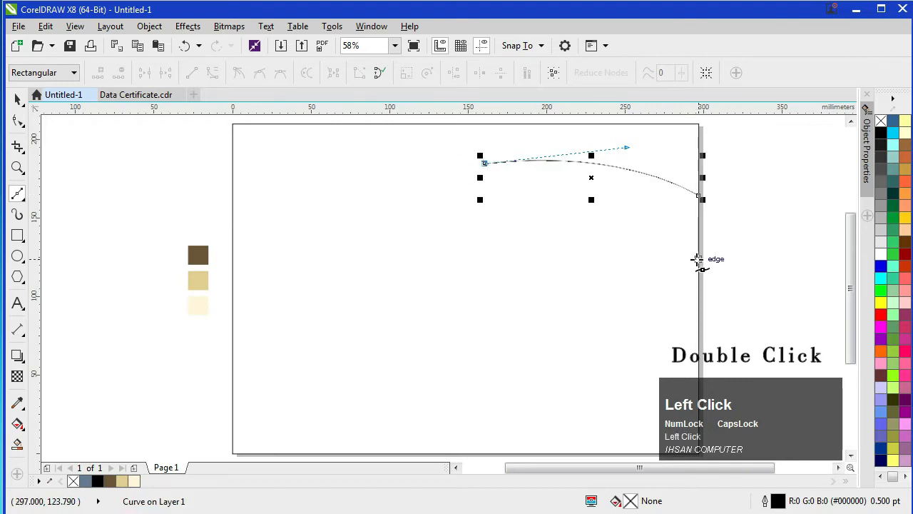
left_click_drag(698, 260, 750, 342)
left_click(17, 99)
left_click(250, 223)
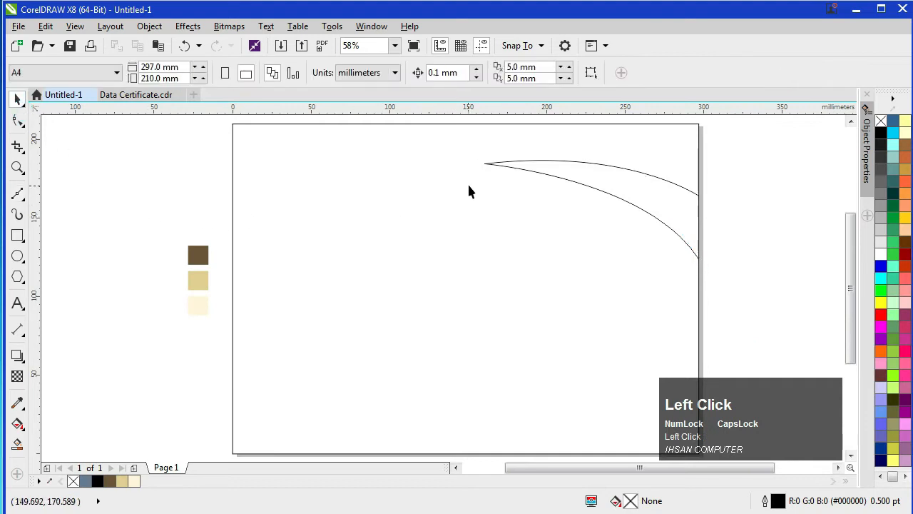
left_click(491, 165)
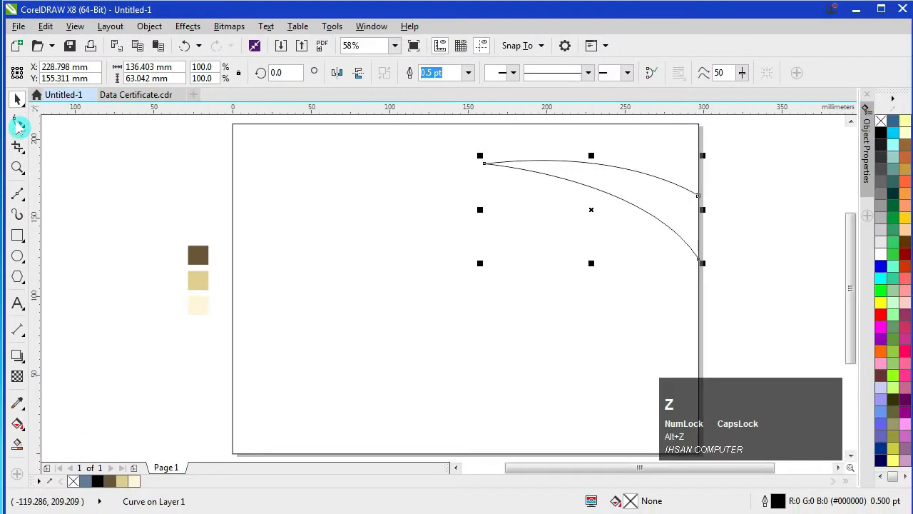
Step: Nudge the swoosh's tip node slightly left and lower its bottom end along the page edge
left_click(33, 119)
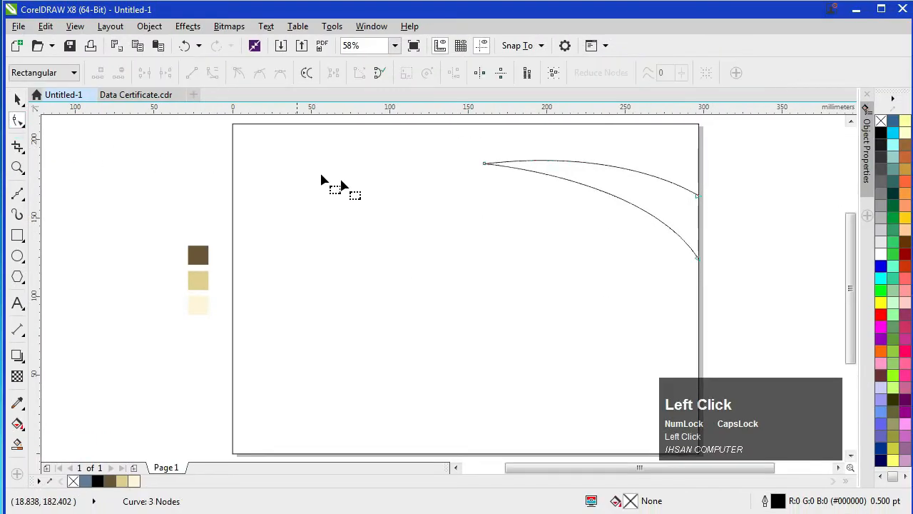
left_click(485, 167)
mouse_move(485, 167)
left_mouse_down()
mouse_move(479, 173)
mouse_move(471, 164)
left_mouse_up()
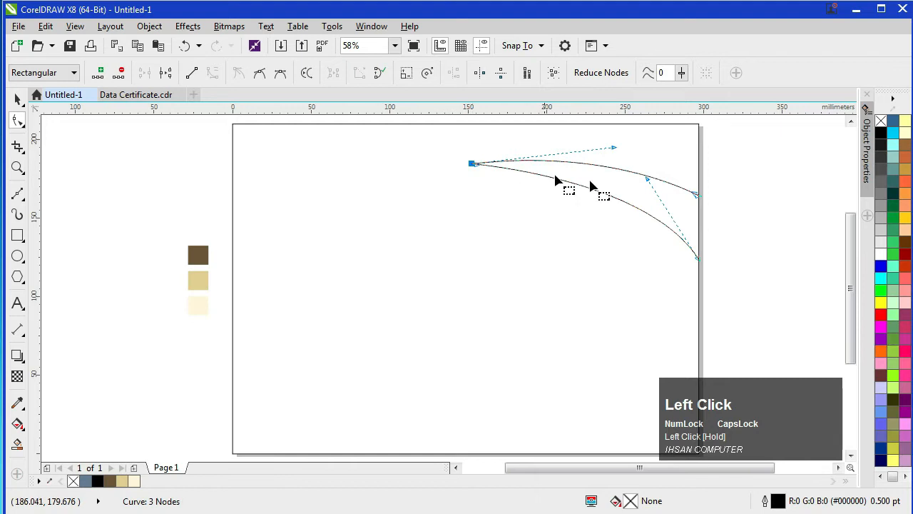
left_click(697, 263)
left_click(699, 257)
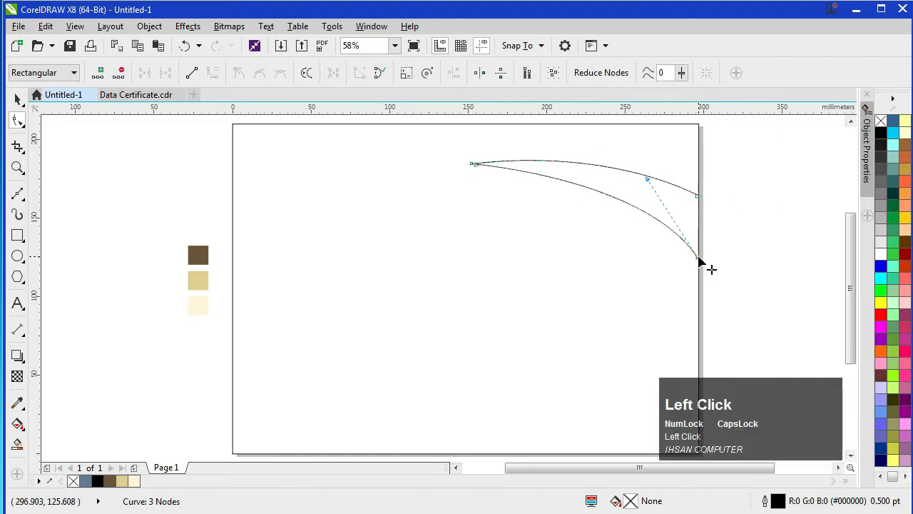
left_click_drag(698, 258, 698, 264)
left_click(17, 98)
left_click(168, 207)
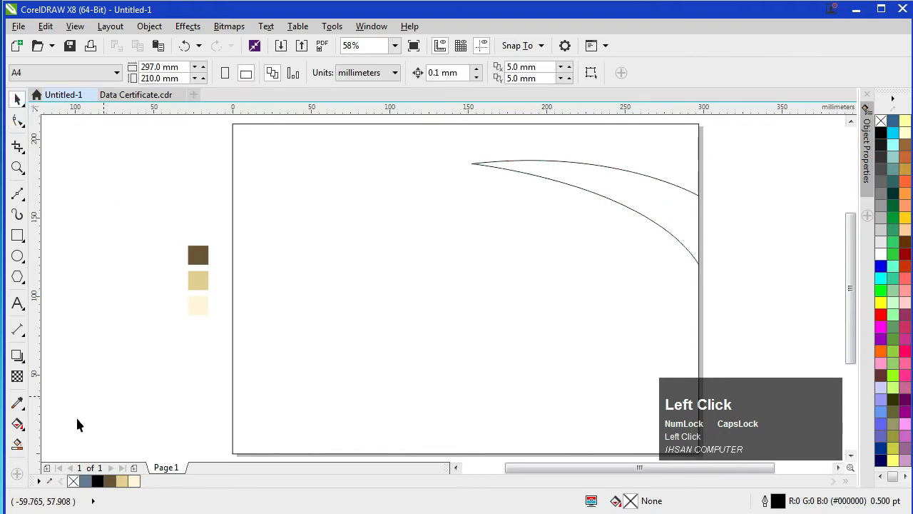
Step: Smart-fill the swoosh slate blue (C40 M20 Y0 K40) and delete its leftover black outline
left_click(17, 444)
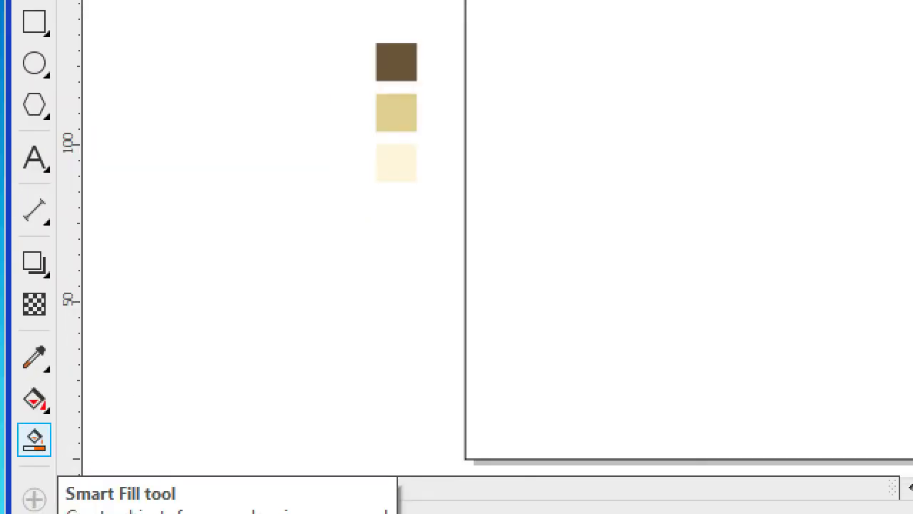
left_click(34, 439)
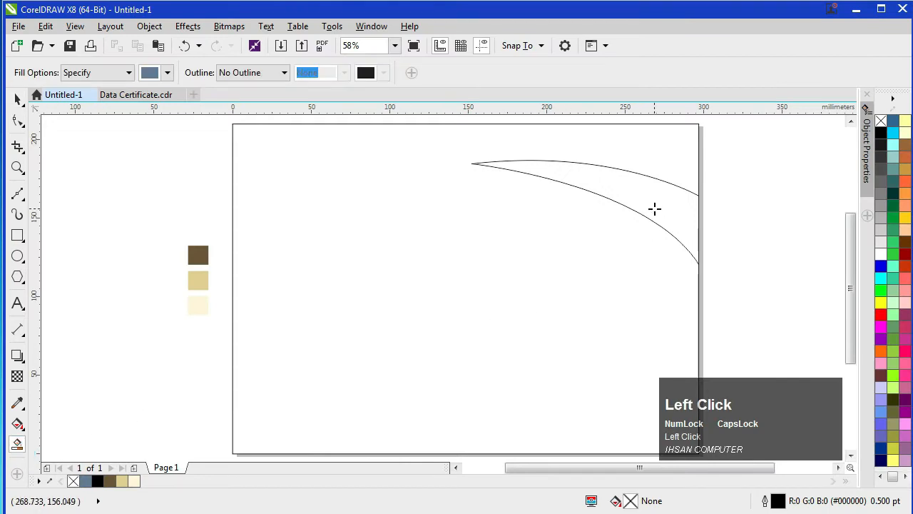
left_click(654, 210)
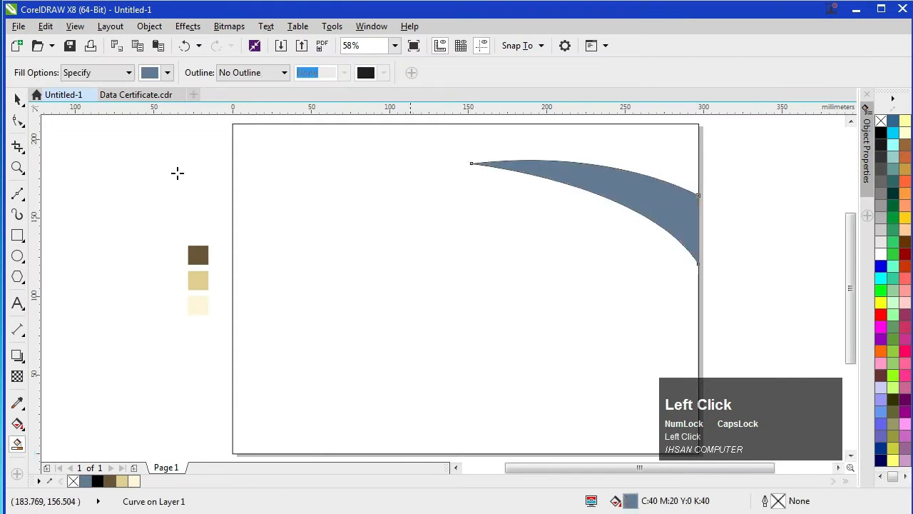
left_click(17, 98)
scroll(604, 194, "up", 10)
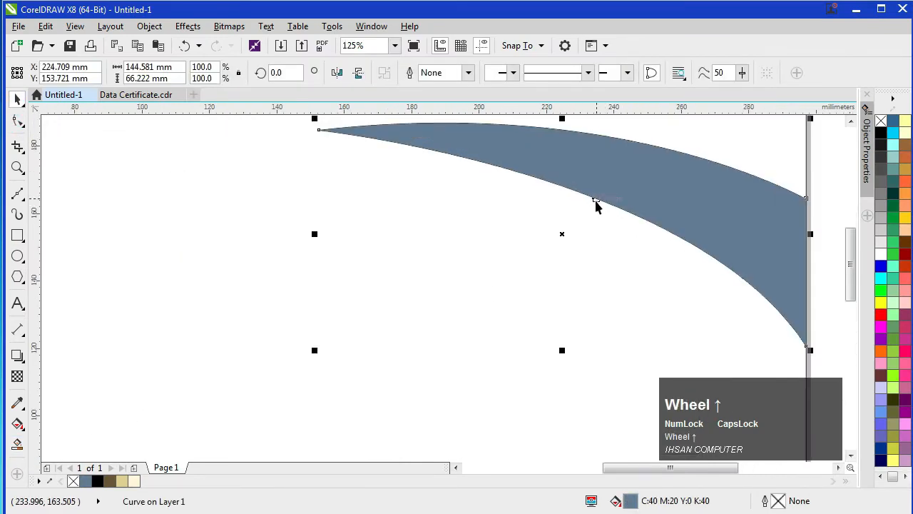
left_click(608, 208)
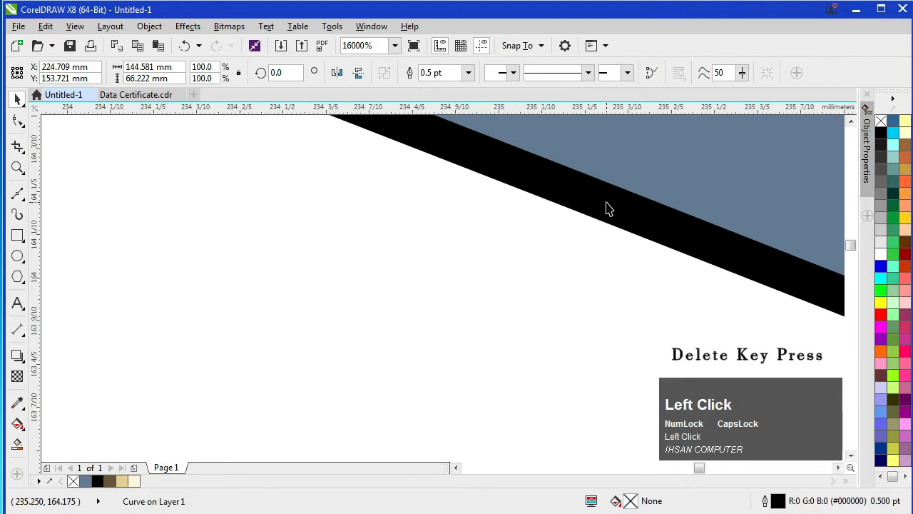
key("Delete")
scroll(605, 200, "down", 10)
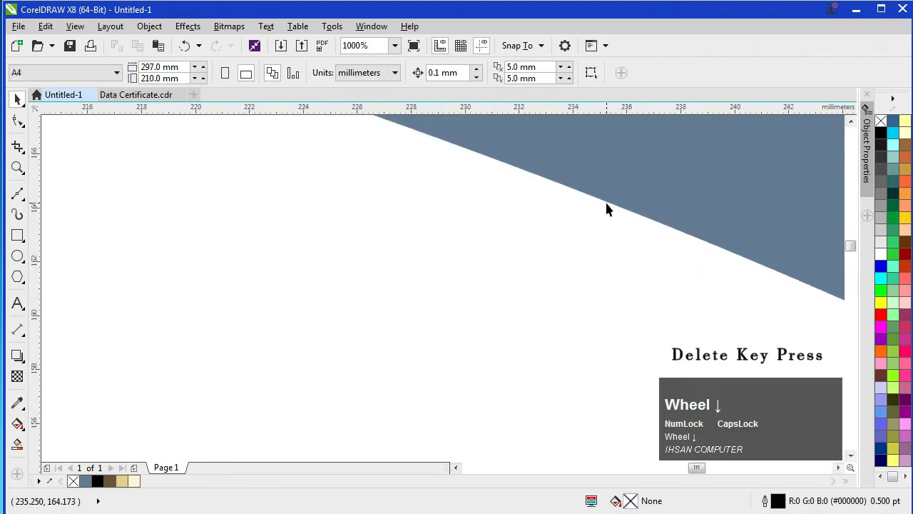
key("F4")
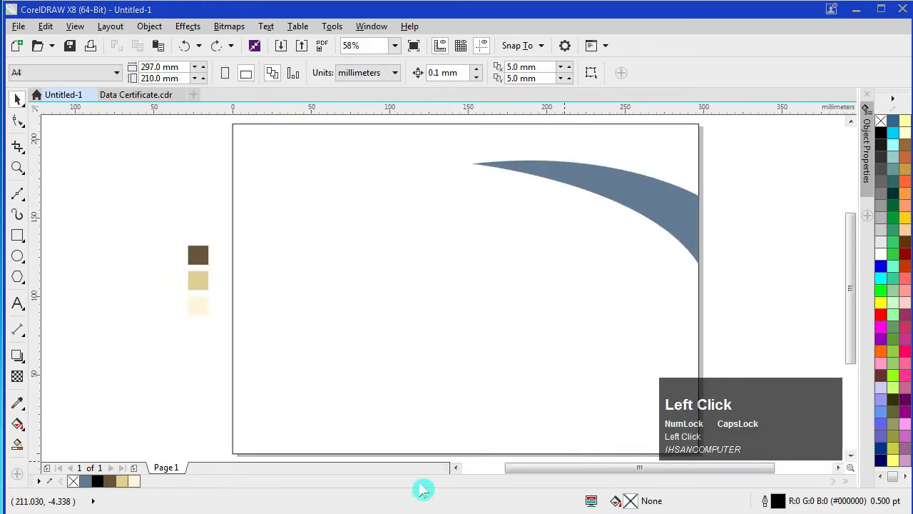
left_click(20, 195)
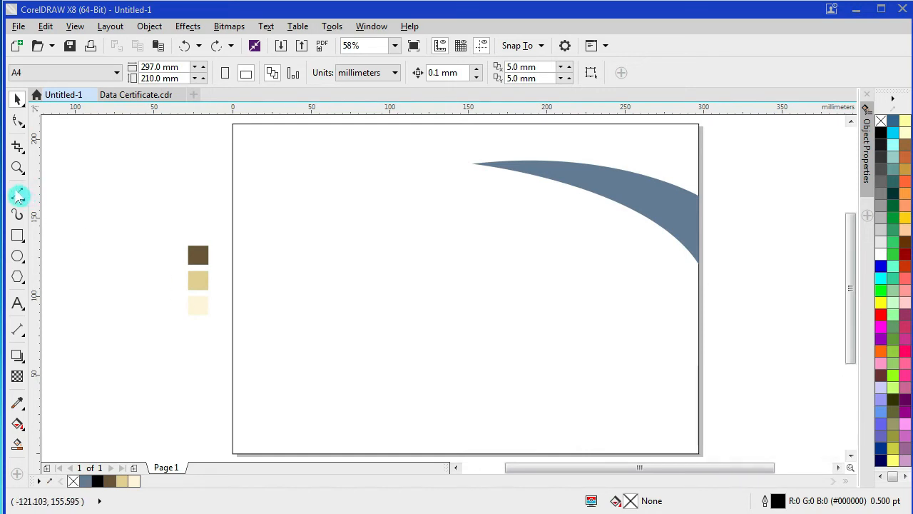
left_click(20, 197)
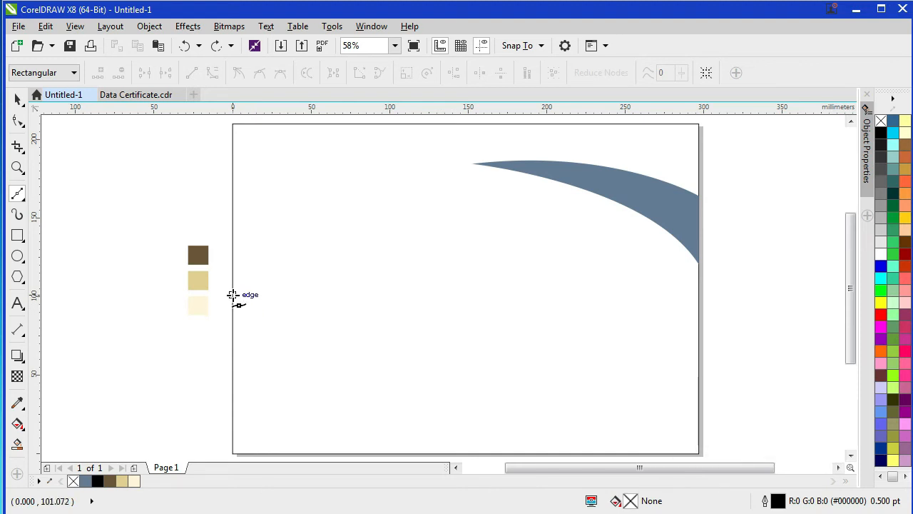
Step: Draw a second crescent curve, about 76 × 84 mm, along the page's left edge
left_click(232, 294)
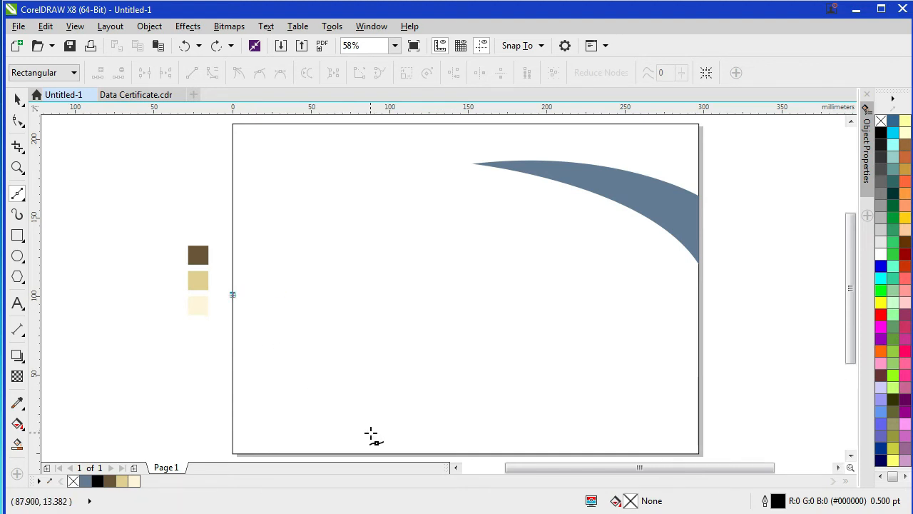
left_click_drag(351, 427, 460, 427)
double_click(351, 370)
double_click(351, 370)
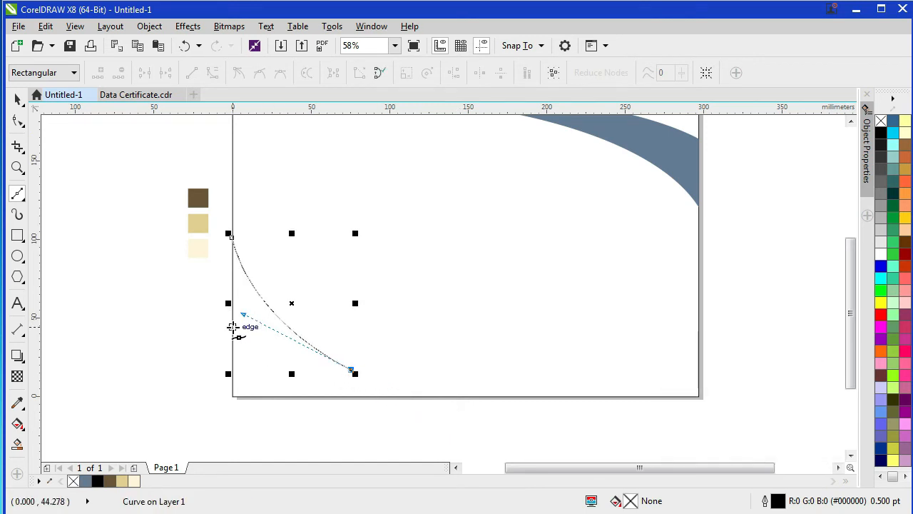
left_click_drag(233, 330, 203, 291)
left_click(19, 99)
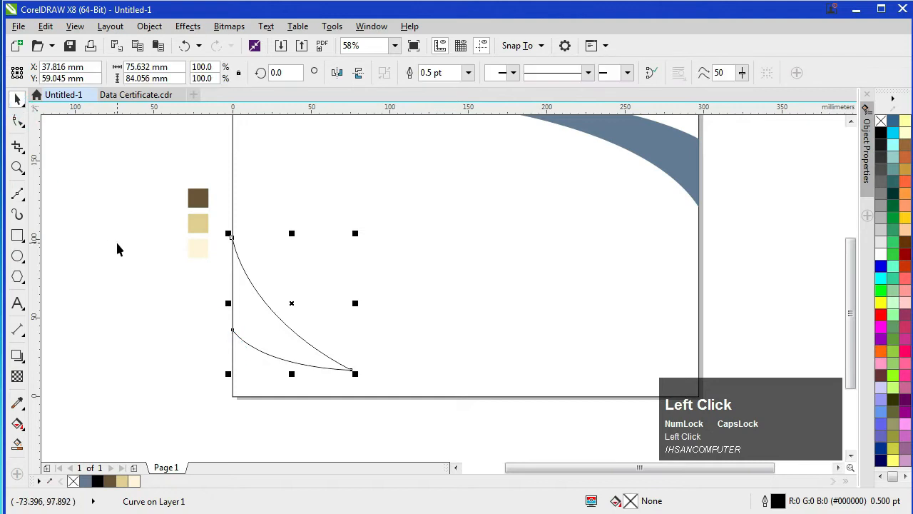
left_click(138, 261)
left_click(255, 293)
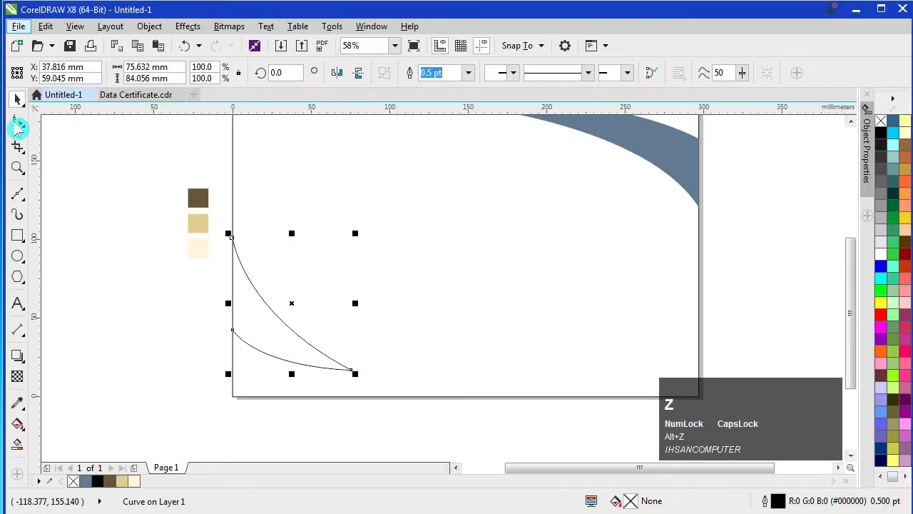
Step: Drag the left-edge curve's end nodes and handles so it grows to about 91 × 106 mm
left_click(18, 121)
left_click(351, 370)
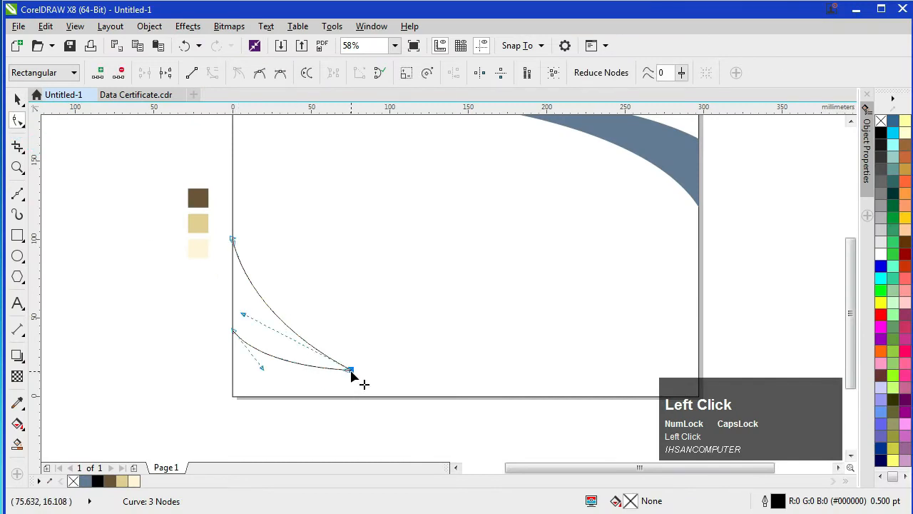
left_click_drag(351, 371, 369, 383)
left_click_drag(223, 230, 264, 362)
left_click_drag(233, 238, 234, 222)
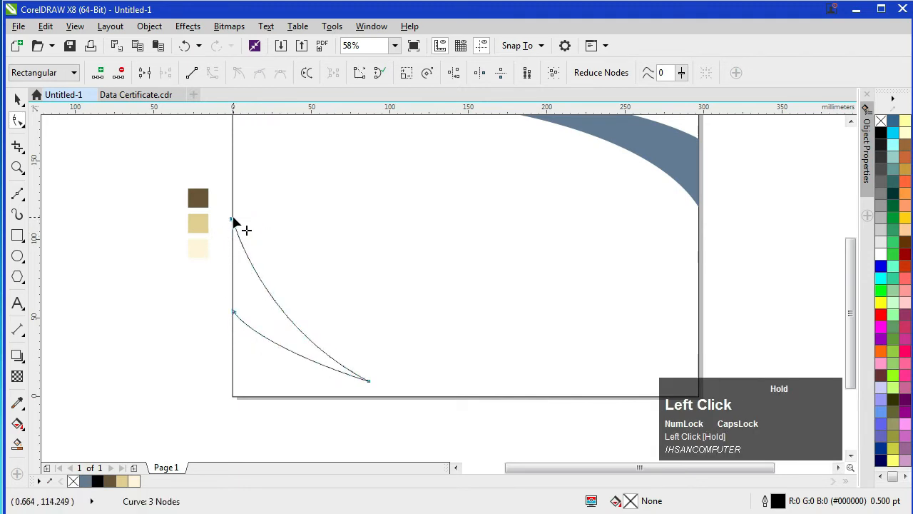
left_click(235, 314)
left_click_drag(235, 314, 234, 322)
left_click_drag(368, 383, 376, 387)
left_click(157, 320)
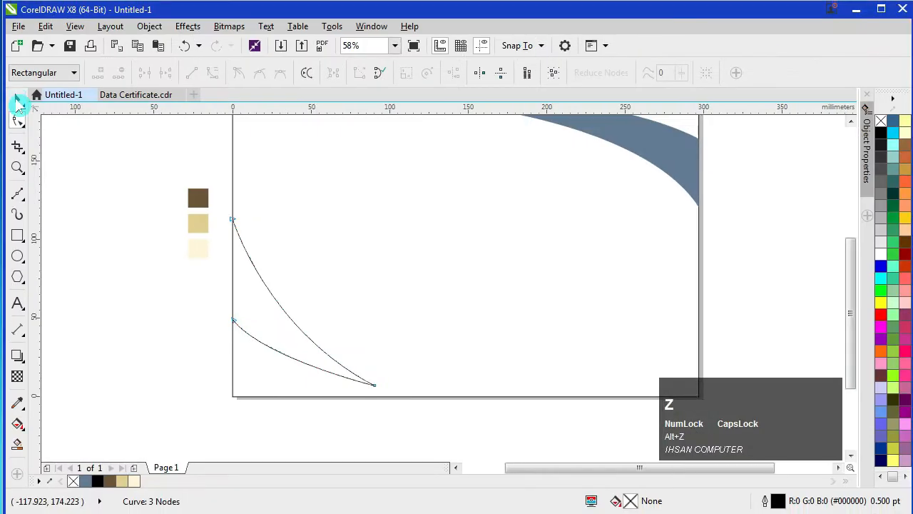
left_click(17, 100)
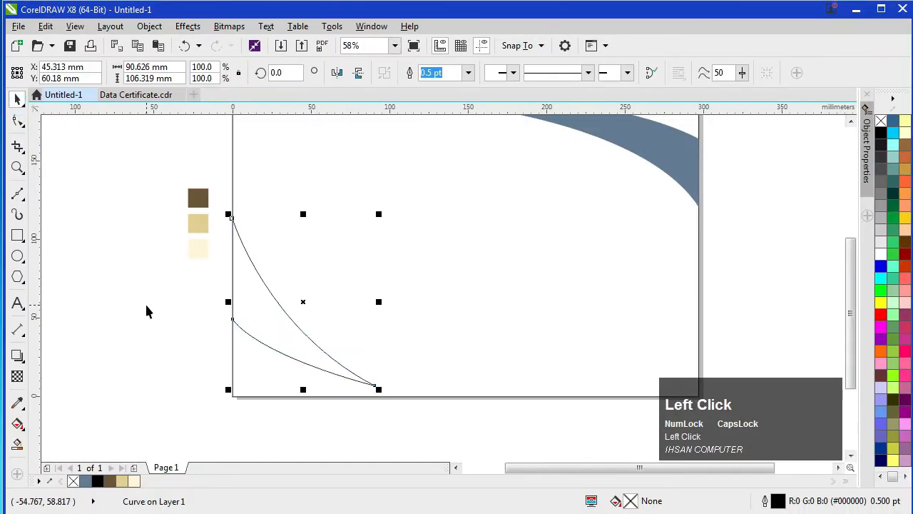
left_click(145, 302)
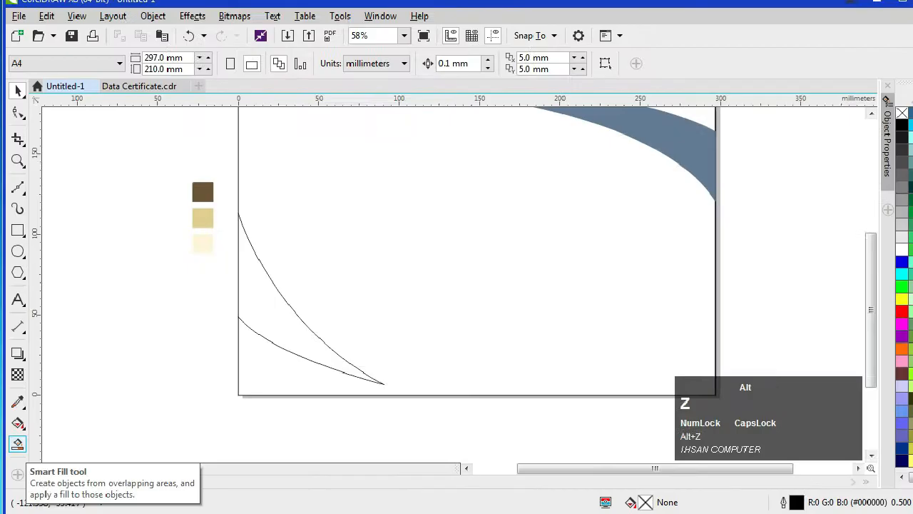
Step: Smart-fill the space between the lower-left curves slate blue and clear away the black outline curve
left_click(18, 450)
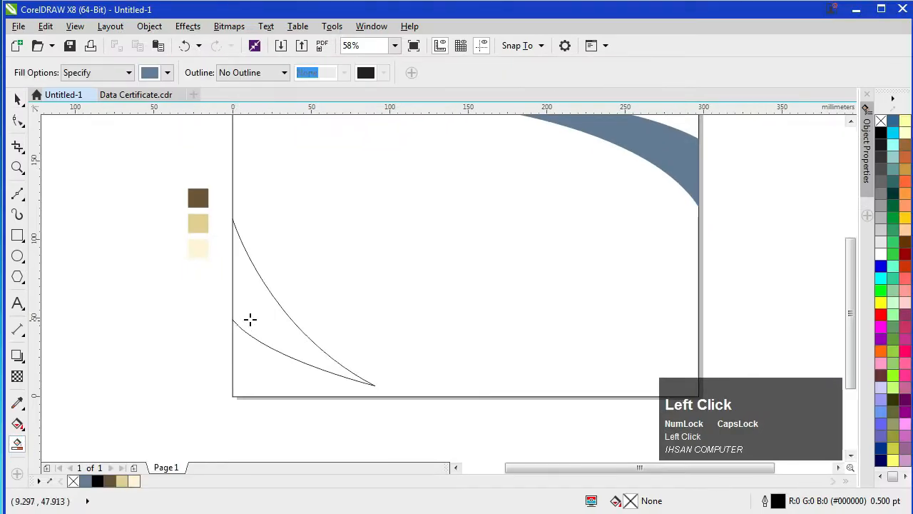
left_click(249, 319)
left_click(17, 99)
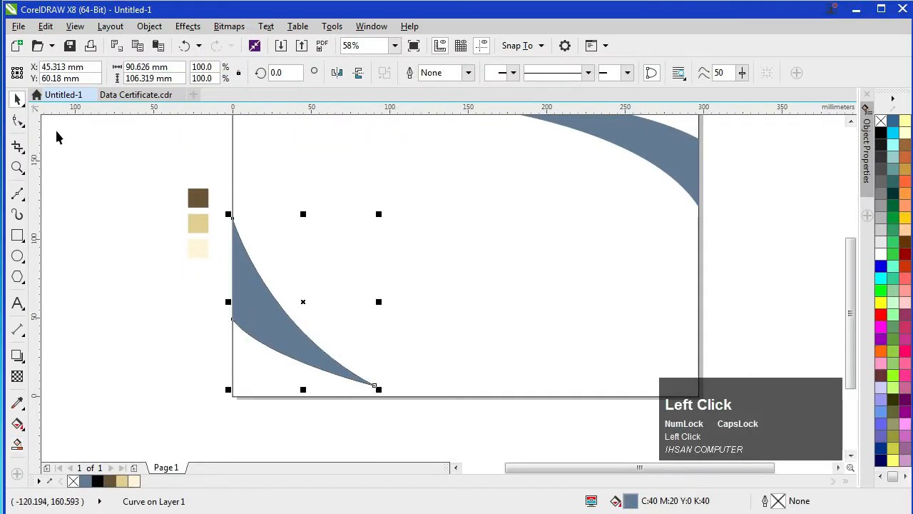
scroll(287, 319, "up", 4)
scroll(287, 319, "up", 9)
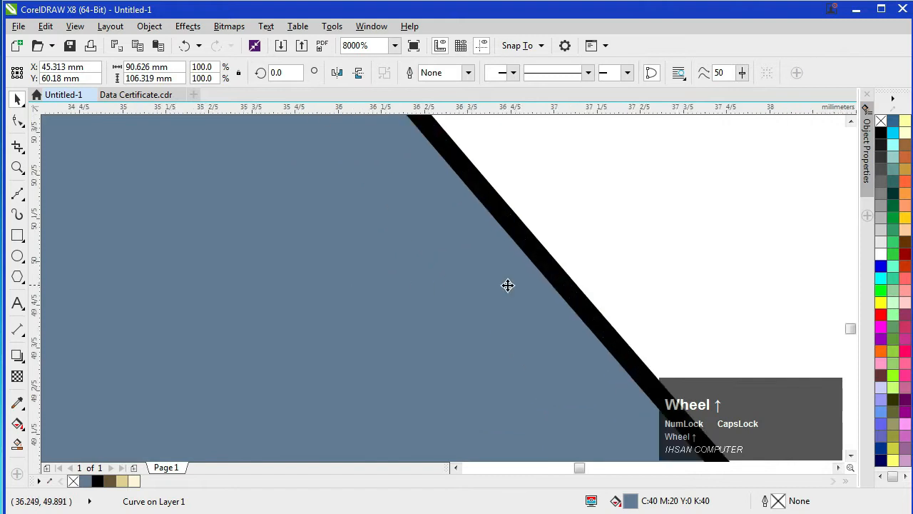
double_click(538, 263)
left_click(538, 263)
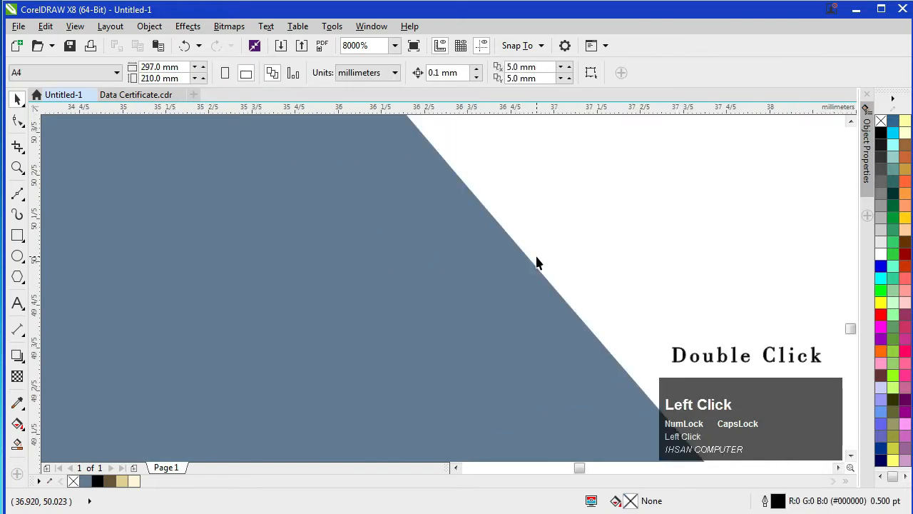
scroll(529, 265, "down", 1)
key("F4")
left_click(179, 358)
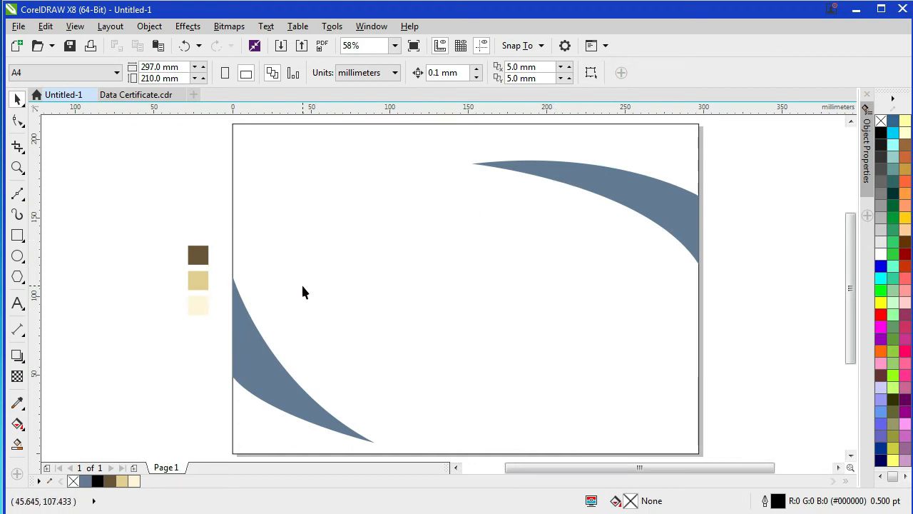
Step: Fill the top-right swoosh dark brown (#6A5538), sampled from the off-page swatch
left_click(17, 425)
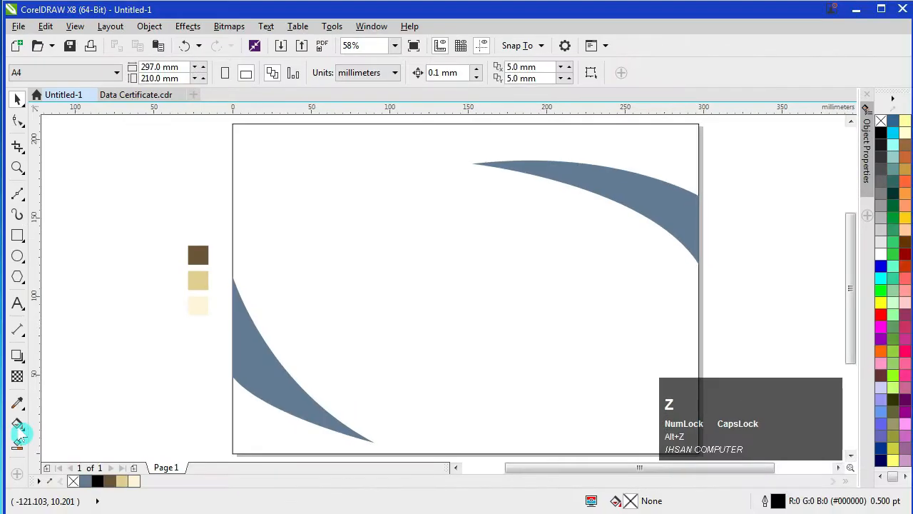
left_click(35, 420)
left_click(618, 196)
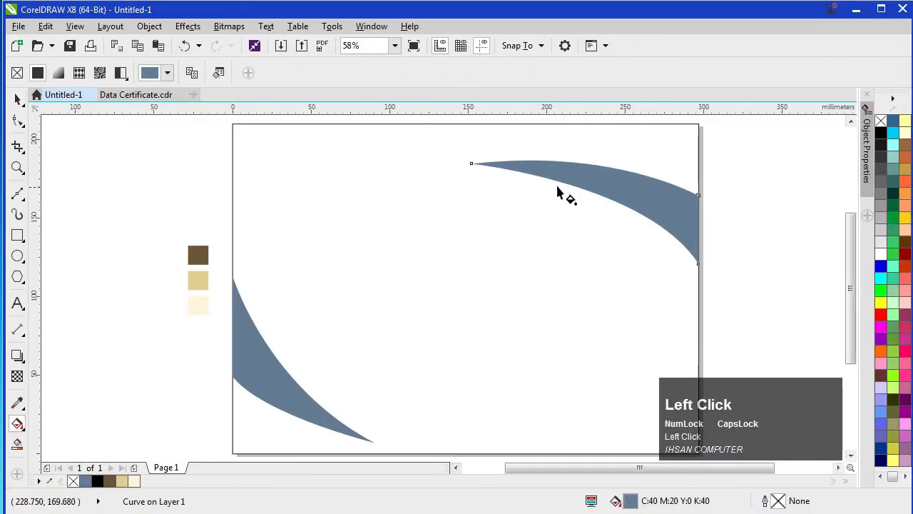
left_click_drag(471, 164, 696, 222)
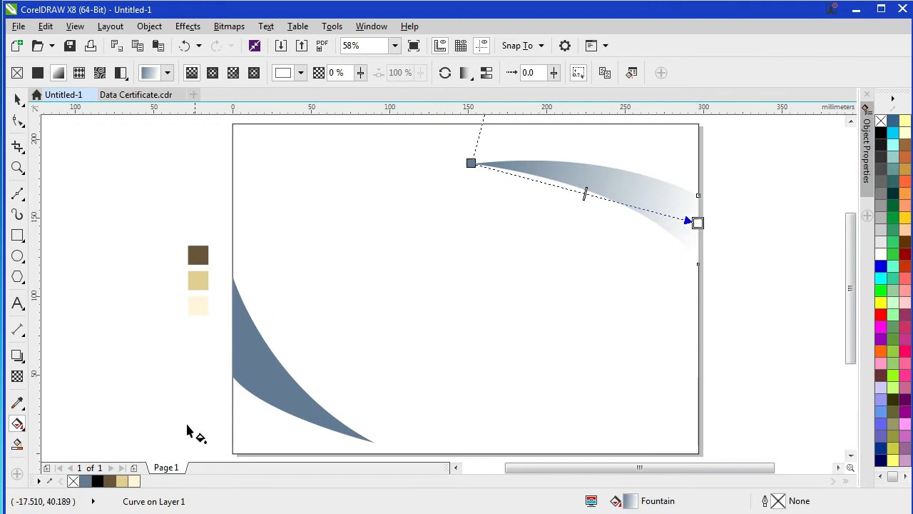
left_click(18, 403)
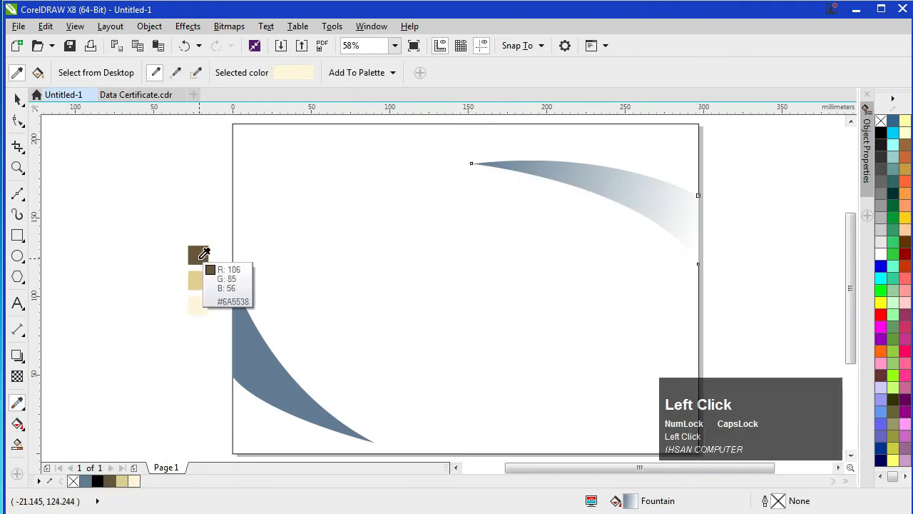
key("alt+z")
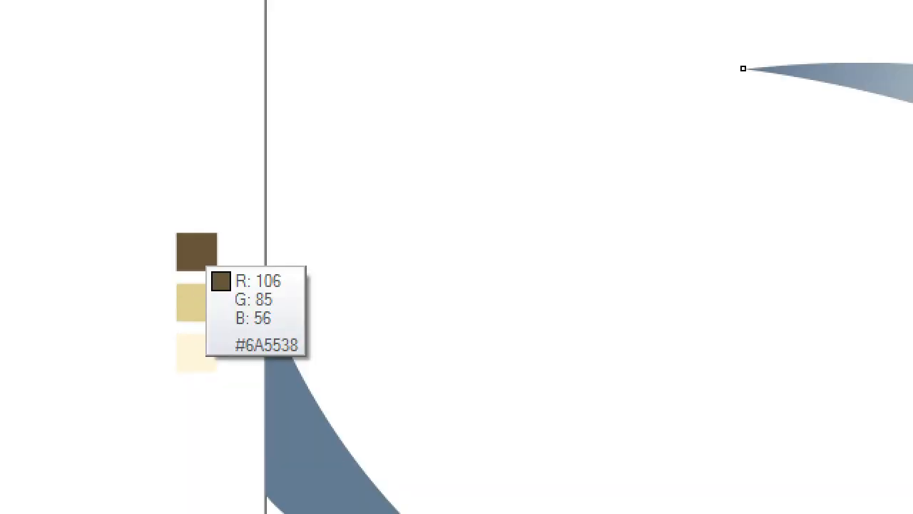
key("alt+z")
left_click(199, 255)
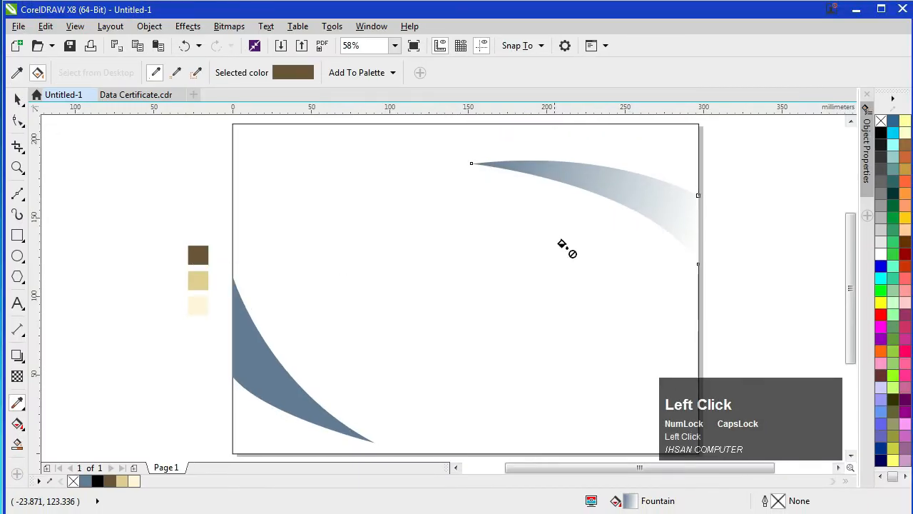
left_click(683, 214)
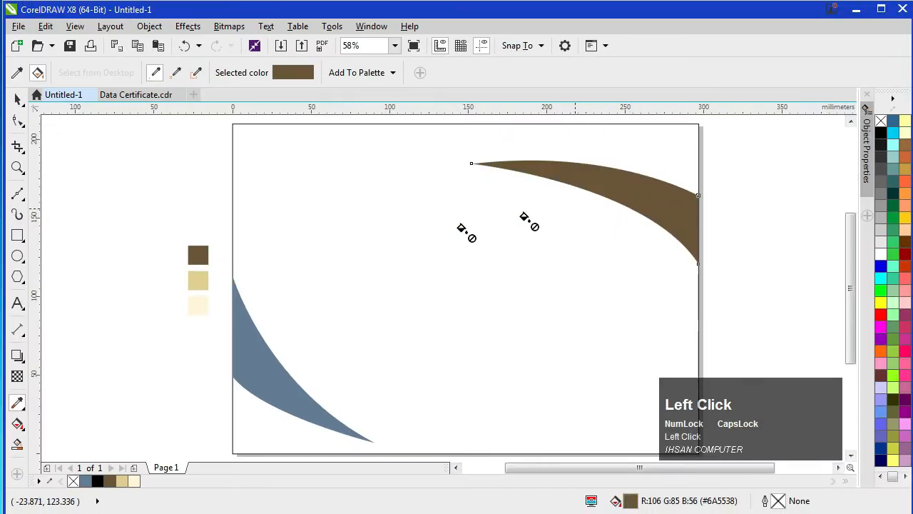
left_click(17, 101)
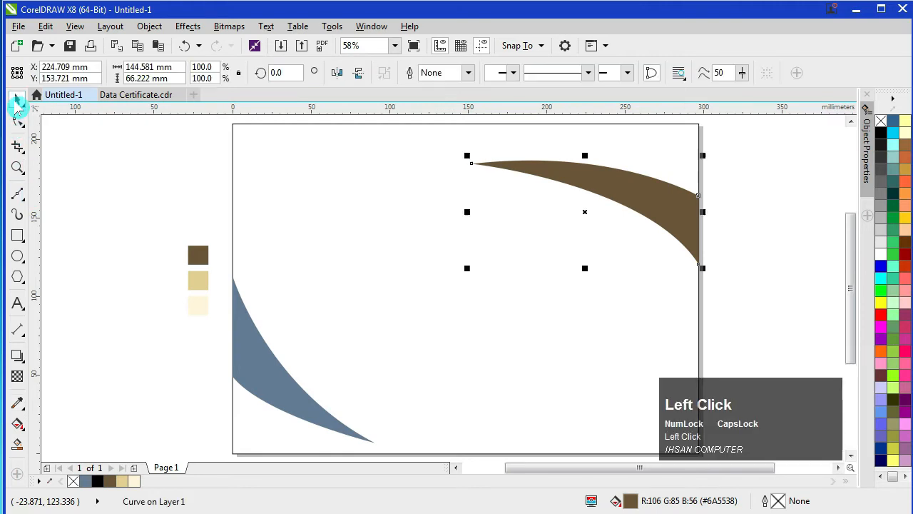
Step: Lay a brown fountain fill across the top-right swoosh and add a colour stop midway
left_click(18, 424)
left_click(470, 168)
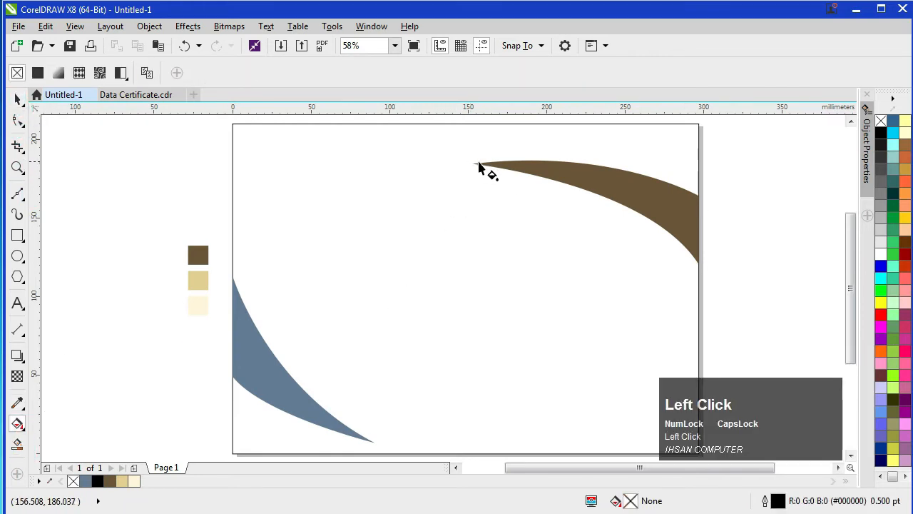
left_click(473, 167)
left_click_drag(471, 164, 697, 228)
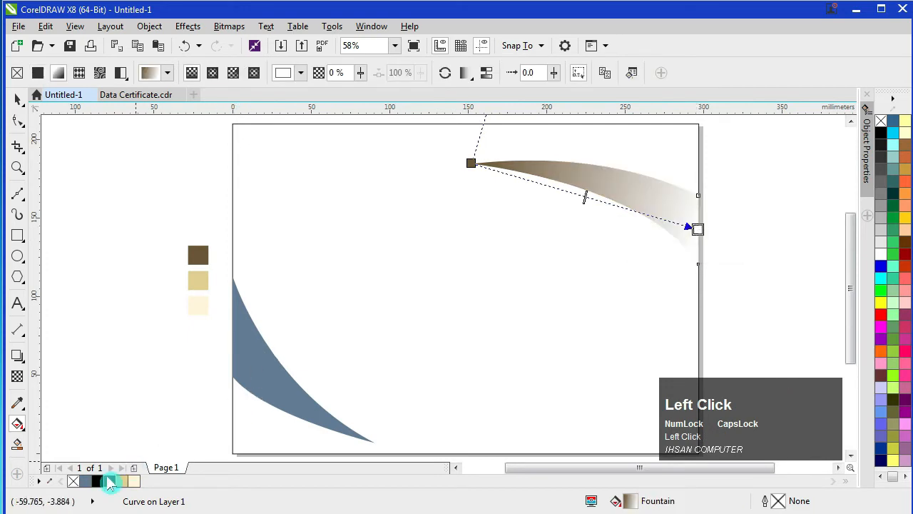
left_click(110, 483)
left_click(471, 162)
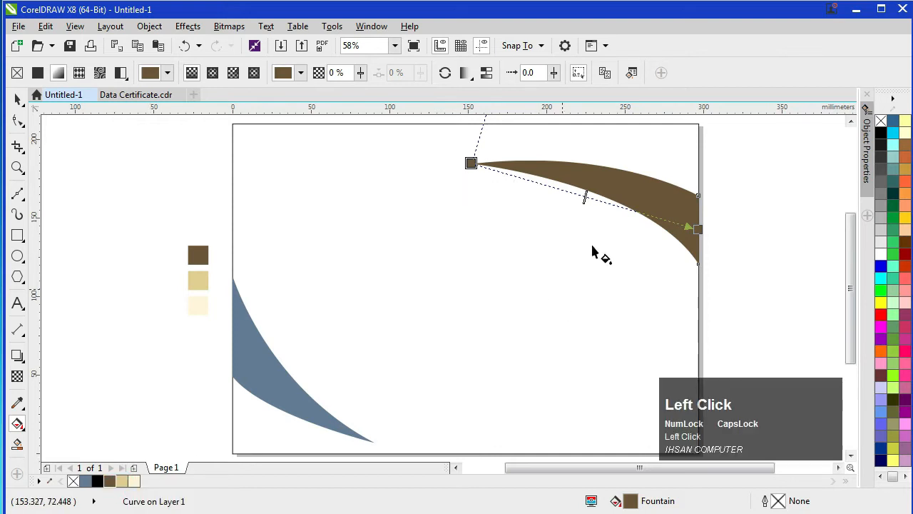
double_click(590, 198)
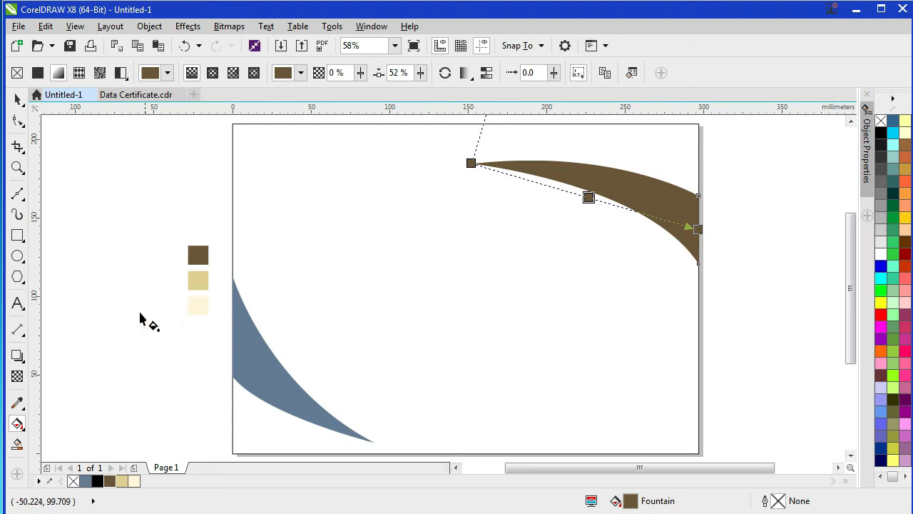
Step: Make the middle gradient stop light gold beige and shift it slightly right
left_click(17, 403)
key("alt+z")
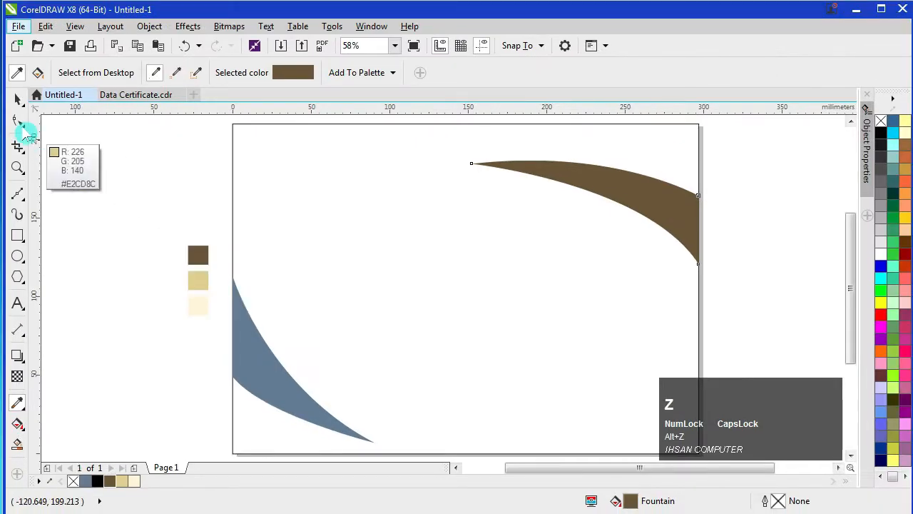
left_click(17, 98)
left_click(17, 424)
left_click(589, 197)
left_click(123, 481)
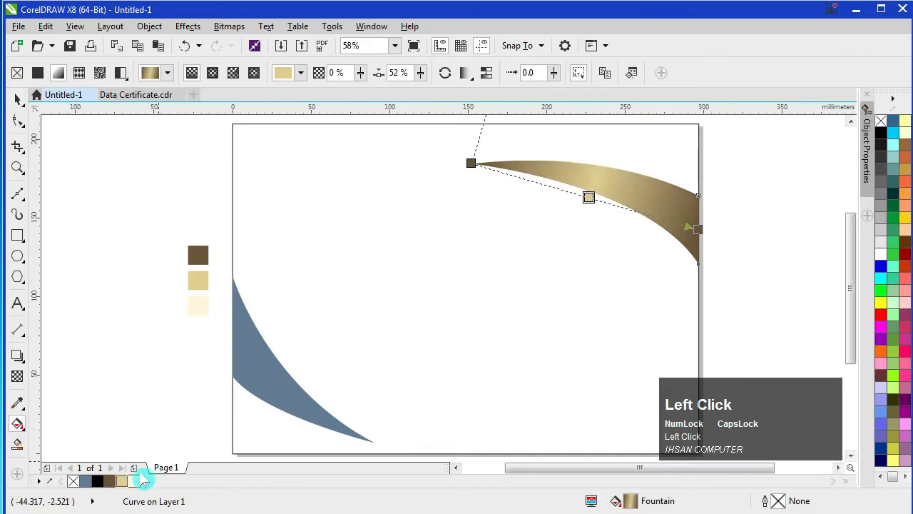
left_click_drag(604, 200, 609, 204)
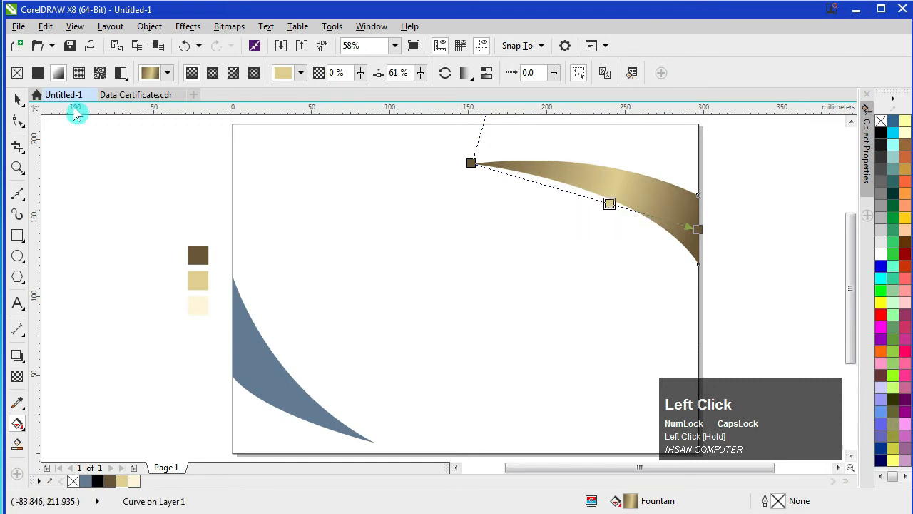
left_click(18, 99)
left_click(125, 176)
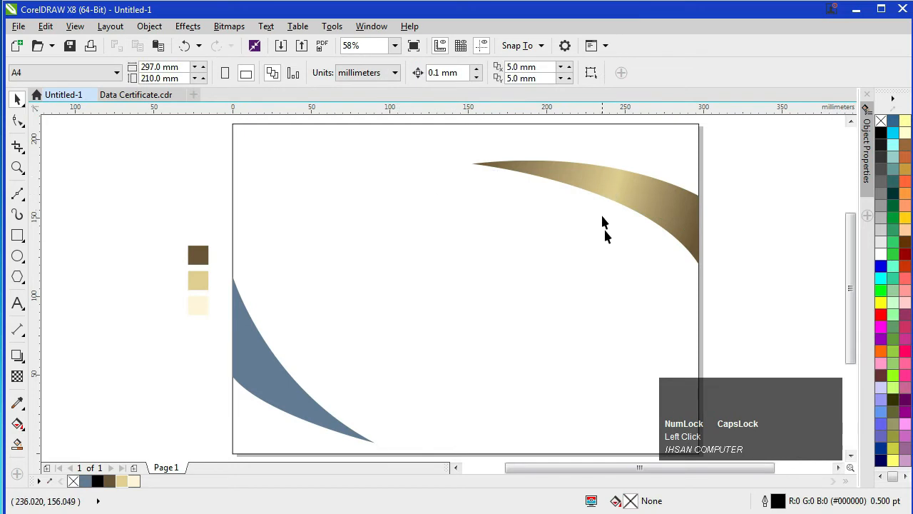
left_click(664, 324)
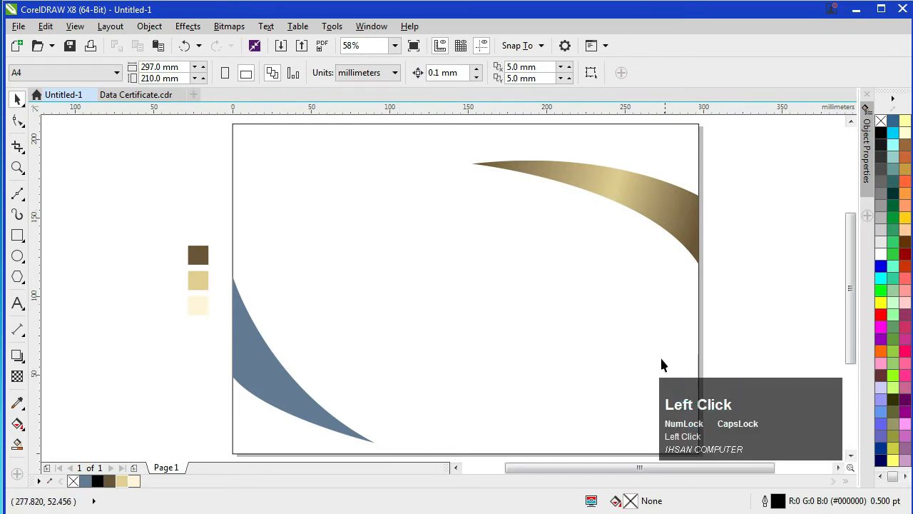
Step: Copy the brown-to-gold fountain fill from the top-right swoosh onto the lower-left swoosh
right_click(635, 197, "shift")
left_click_drag(249, 371, 248, 372)
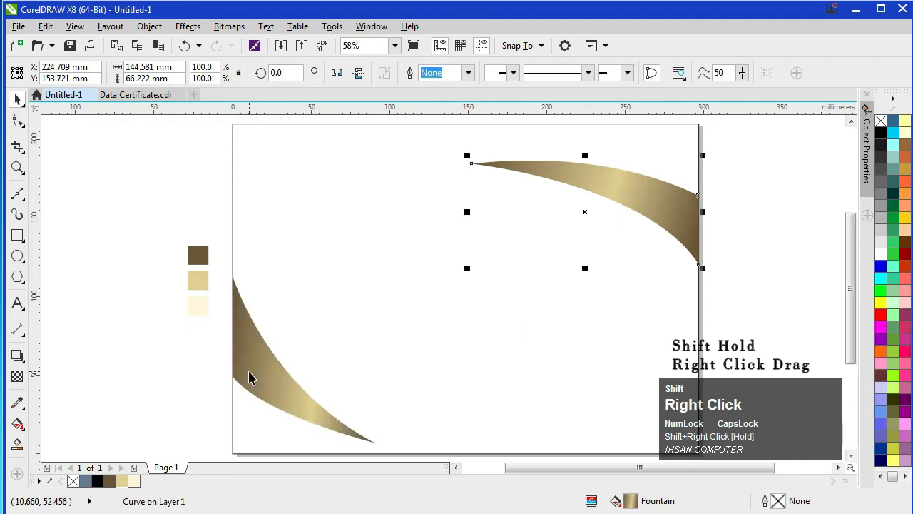
left_click(322, 367)
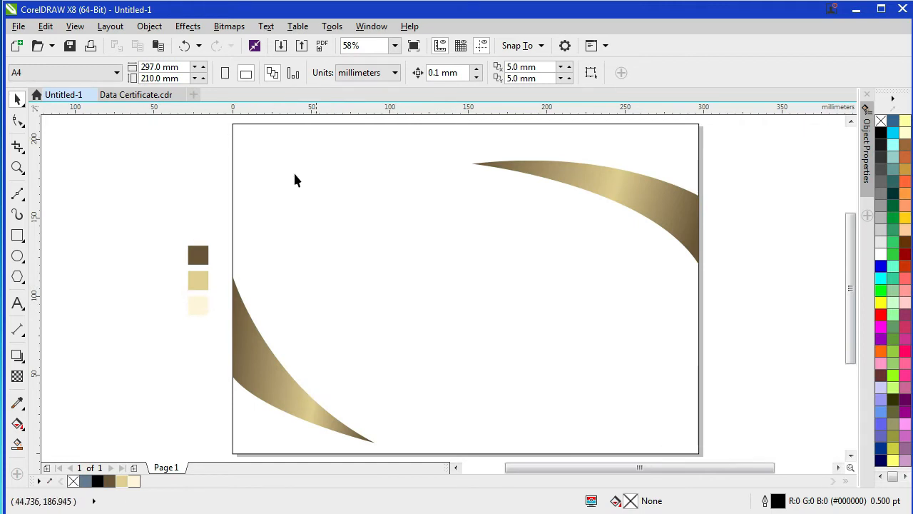
Step: Type the title 'CERTIFICATE' in capitals at the page's top-left
key("alt+z")
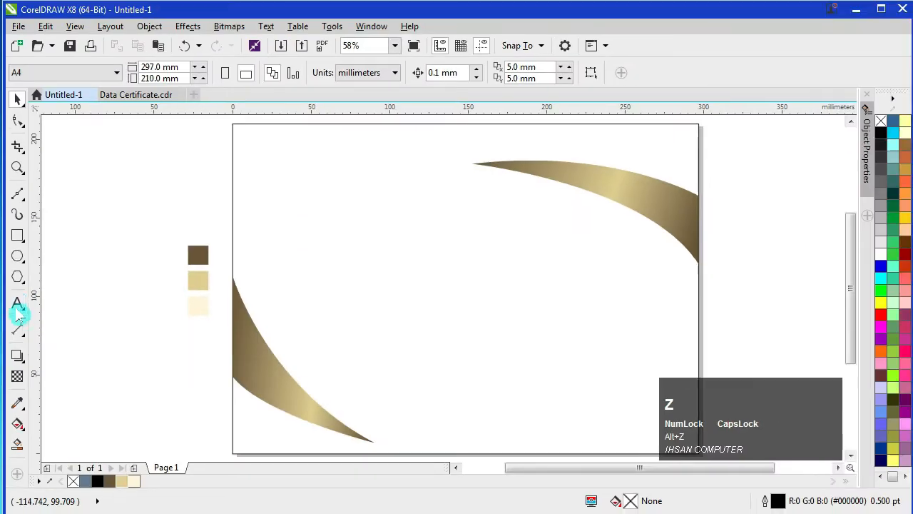
left_click(18, 306)
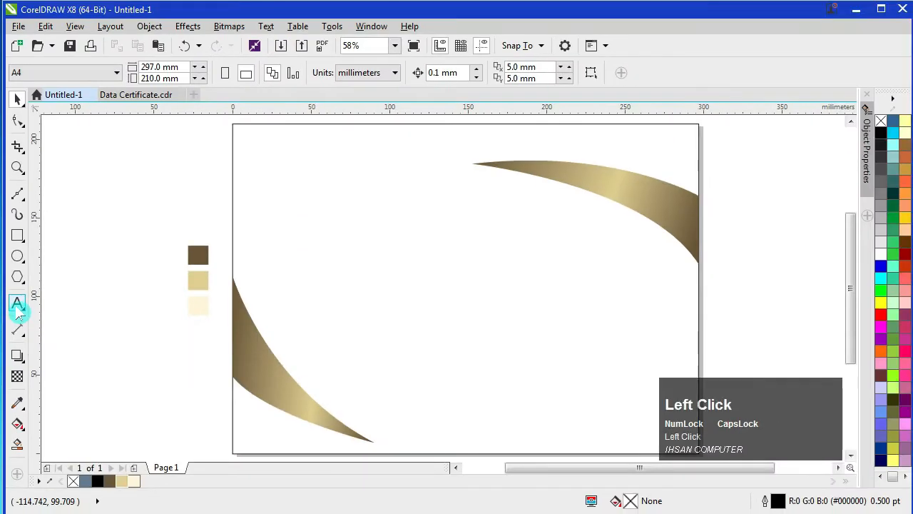
left_click(250, 145)
key("Caps_Lock")
type("CERTIFICATE")
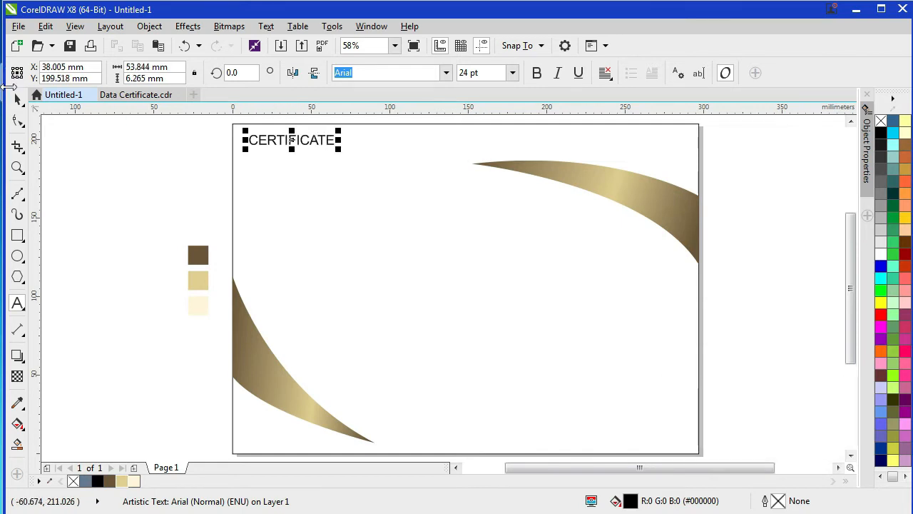
left_click(18, 100)
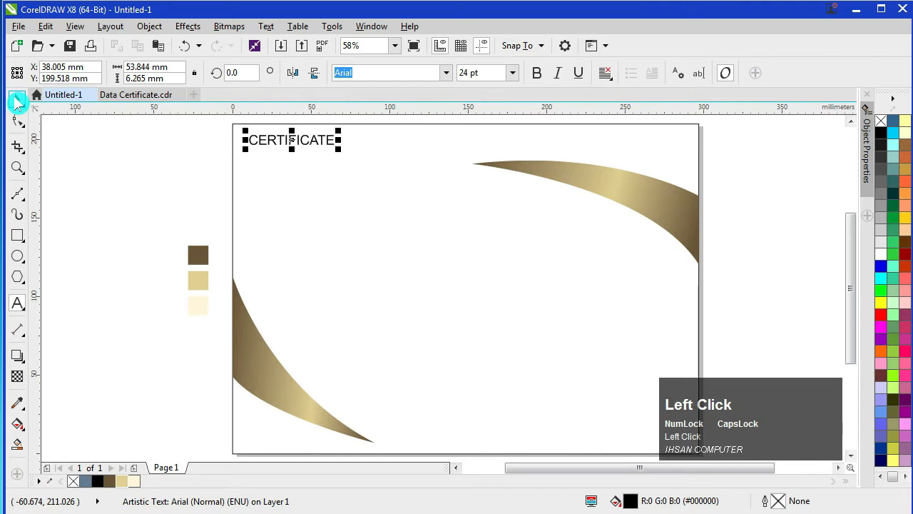
Step: Set CERTIFICATE in Times New Roman and scale it up to about 48 pt
left_click(448, 74)
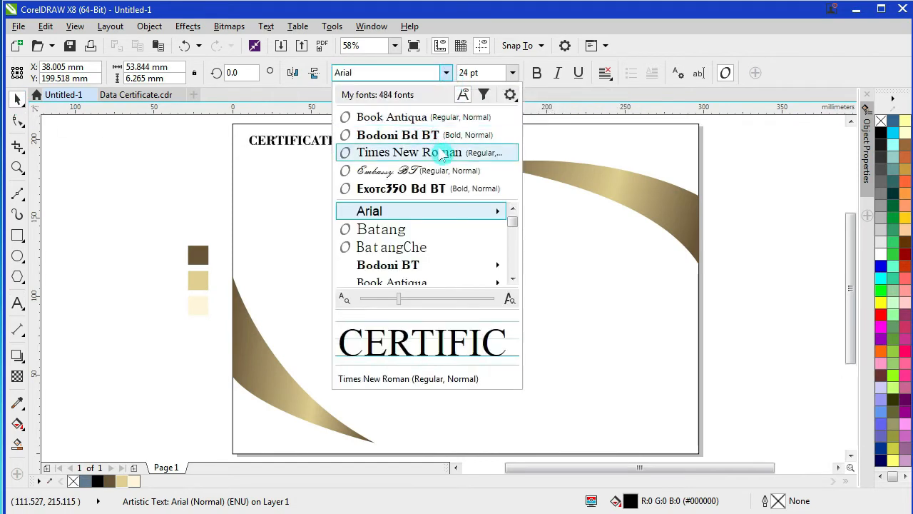
left_click(396, 157)
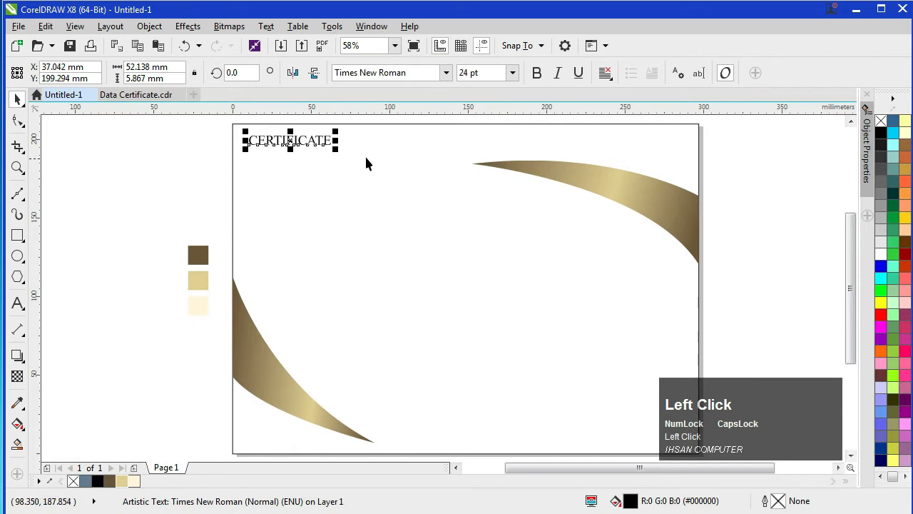
left_click_drag(338, 132, 335, 204)
left_click_drag(418, 183, 415, 180)
left_click(169, 175)
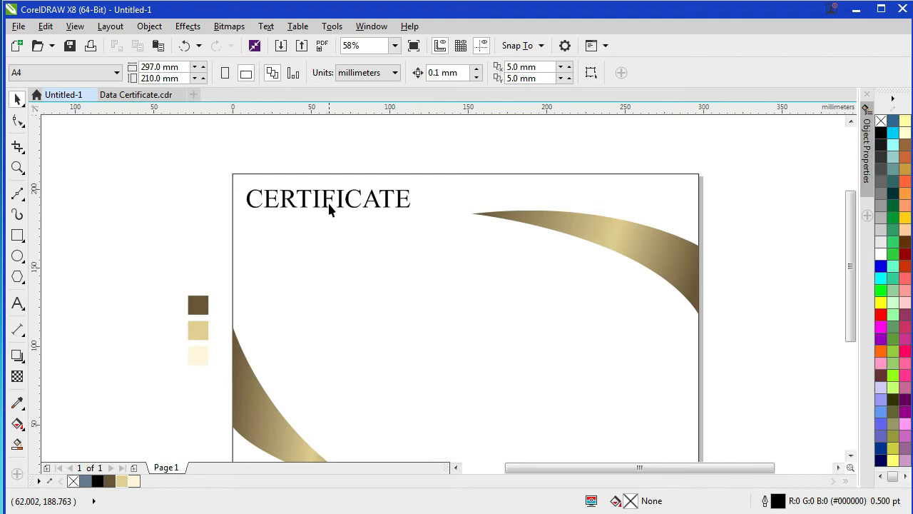
Step: Duplicate the CERTIFICATE title below itself and retype the copy as OF APPRECIATION
left_click_drag(326, 204, 333, 230)
right_click(332, 231)
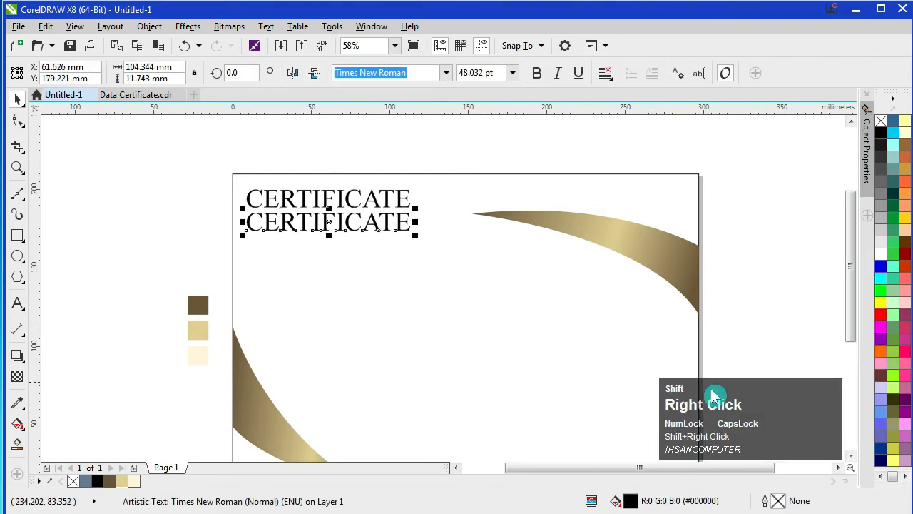
left_click(357, 229)
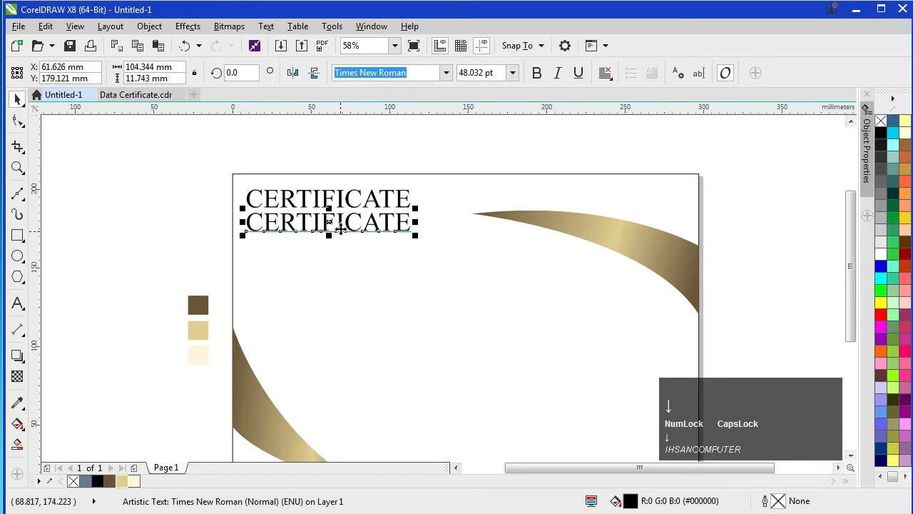
double_click(374, 221)
key("Right")
key("BackSpace")
key("BackSpace")
key("BackSpace")
key("BackSpace")
key("BackSpace")
key("BackSpace")
key("BackSpace")
key("BackSpace")
key("BackSpace")
key("BackSpace")
key("BackSpace")
type("OF")
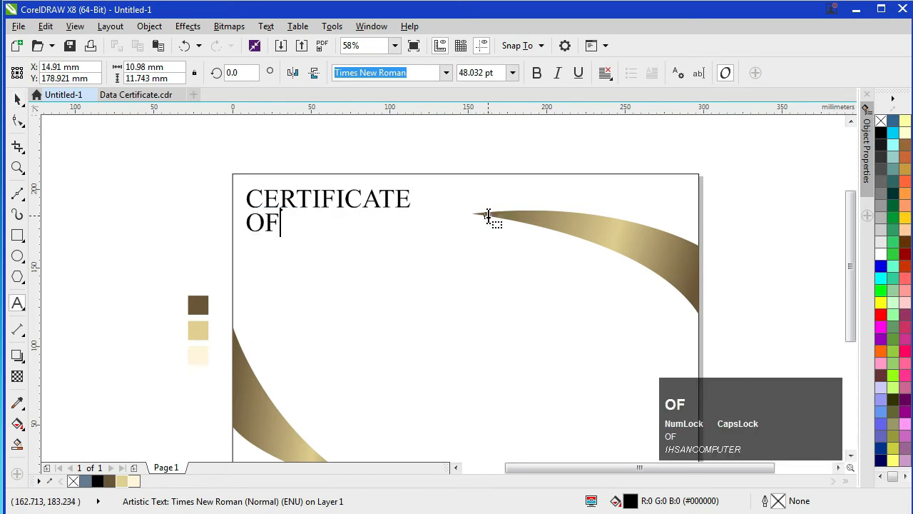
type(" APPRECIATION")
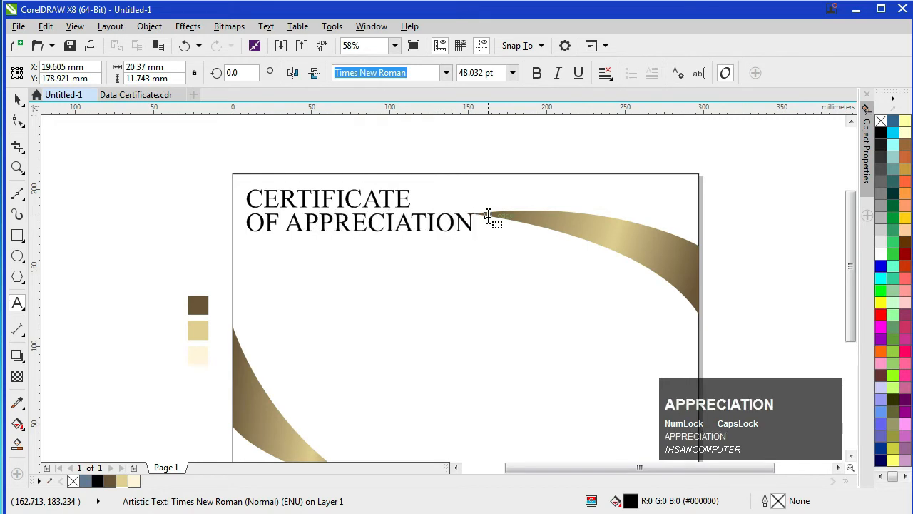
left_click(18, 100)
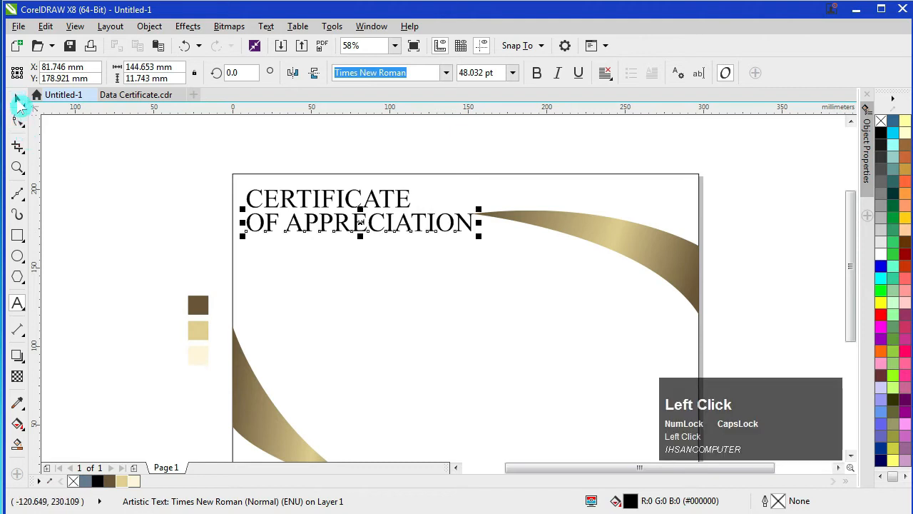
Step: Shrink OF APPRECIATION to about 22 pt and centre it under CERTIFICATE
left_click_drag(478, 210, 357, 217)
left_click_drag(300, 228, 328, 221)
left_click(329, 199, "shift")
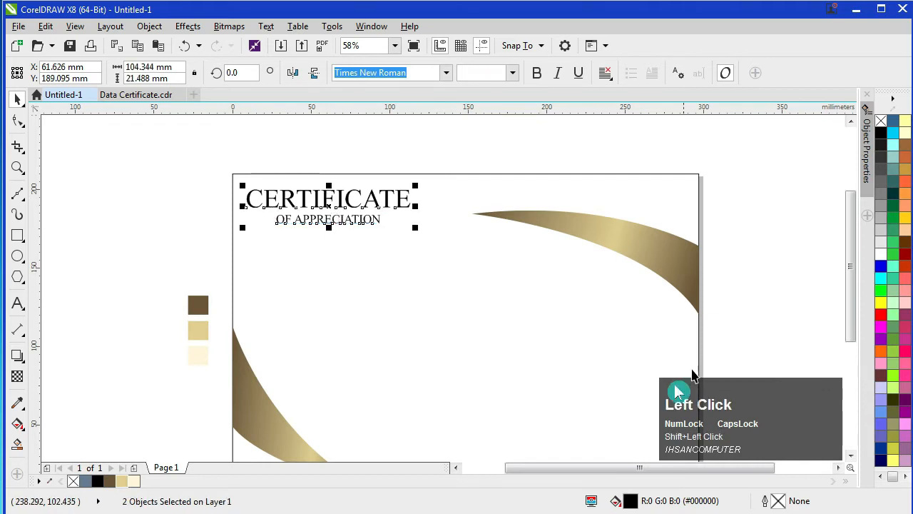
key("c")
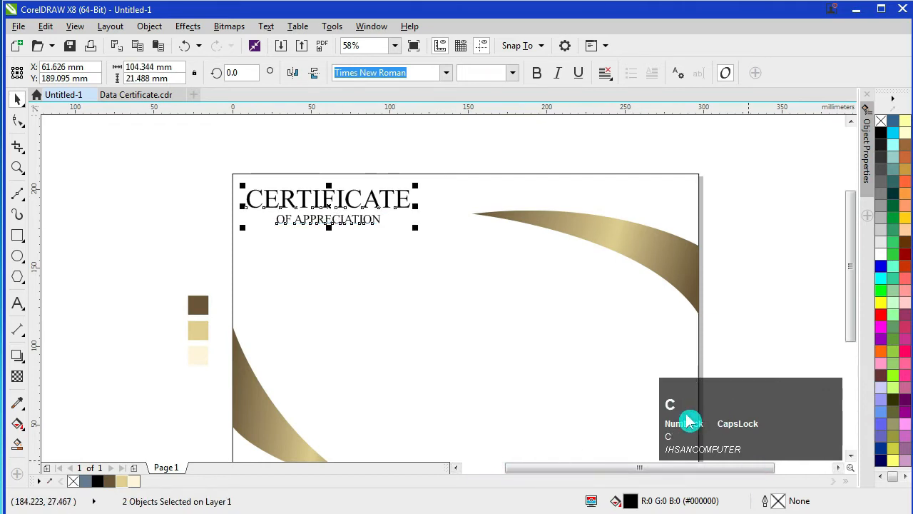
Step: Copy the gold swoosh fill onto the CERTIFICATE title
left_click(327, 197)
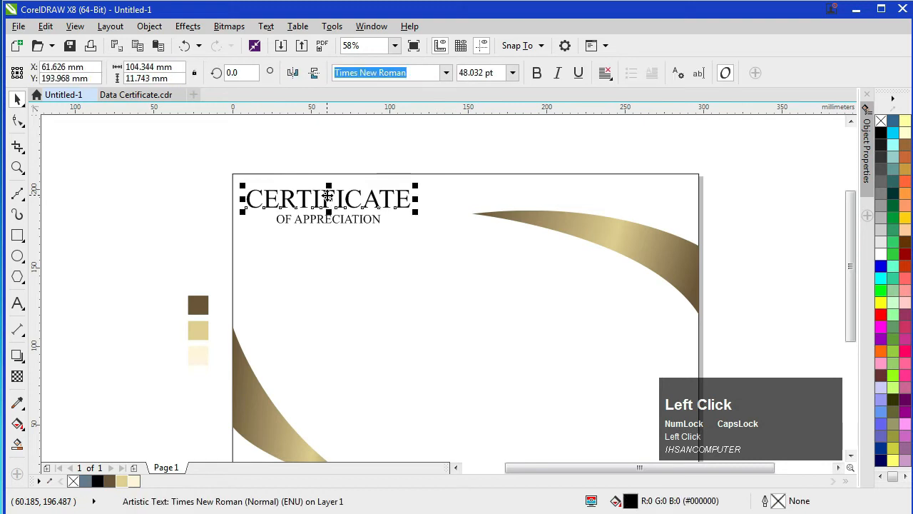
right_click(618, 239, "shift")
left_click_drag(549, 231, 424, 206)
left_click_drag(334, 200, 343, 202)
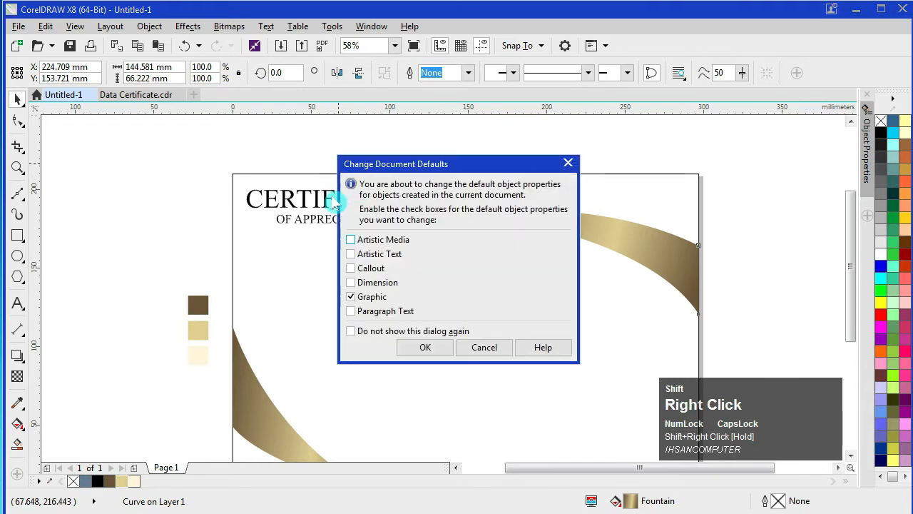
left_click(484, 349)
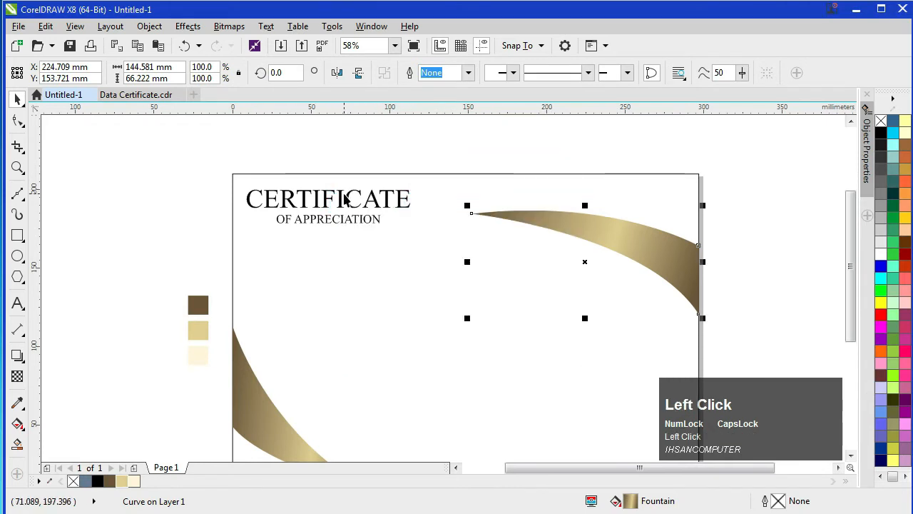
Step: Copy the swoosh's brown-gold fountain fill onto CERTIFICATE and OF APPRECIATION, then zoom to all objects
left_click(343, 198)
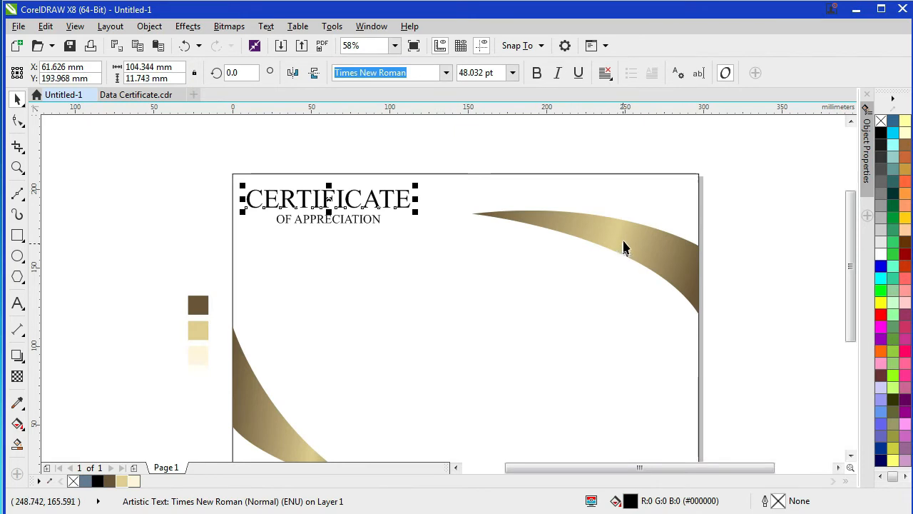
left_click_drag(623, 246, 412, 212)
left_click_drag(345, 199, 344, 200)
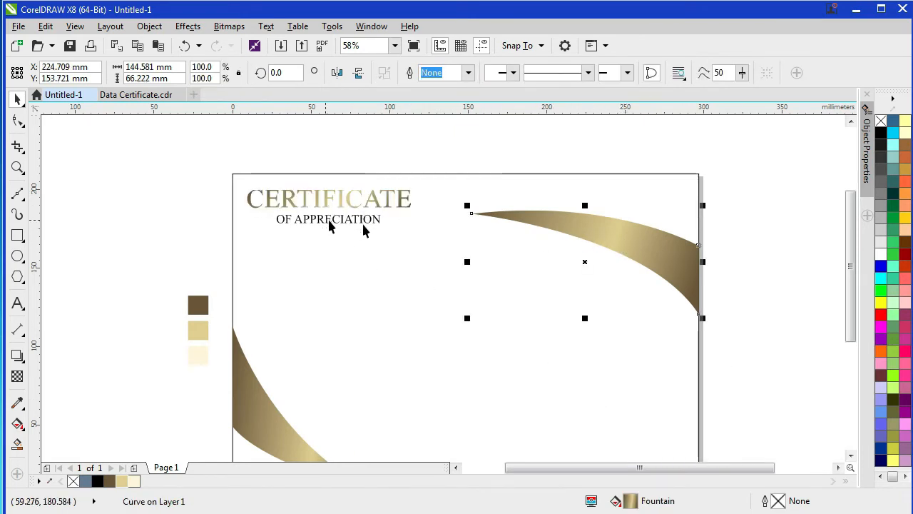
left_click_drag(647, 251, 311, 222)
left_click(374, 249)
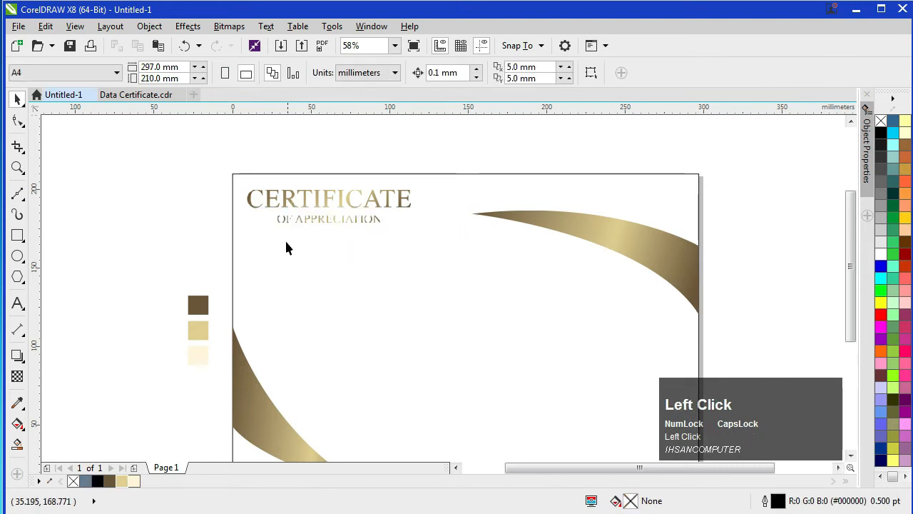
key("F4")
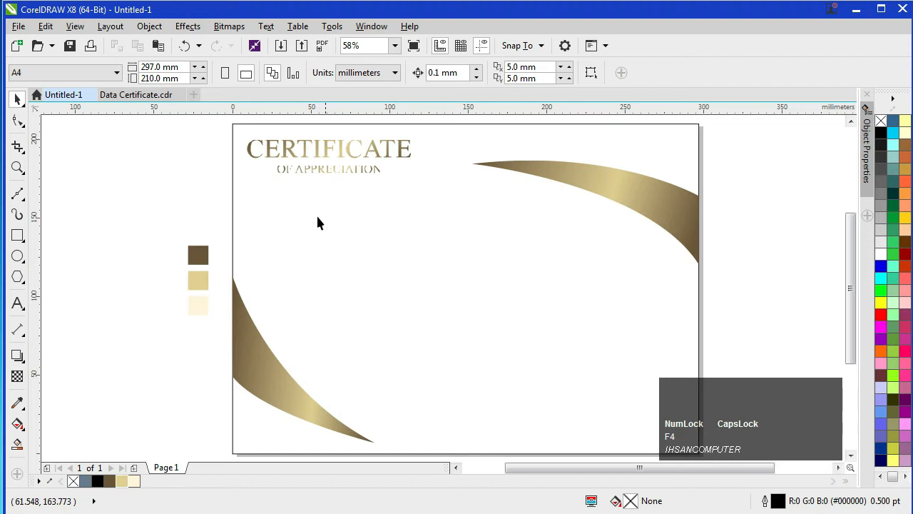
left_click(230, 208)
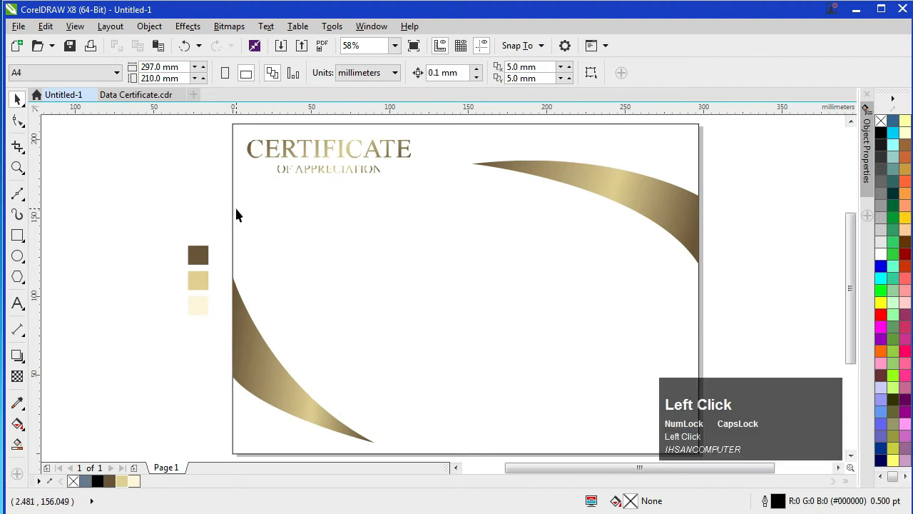
Step: Unlock the page background rectangle, fill it black and remove its outline
left_click(233, 206)
right_click(234, 211)
left_click(249, 239)
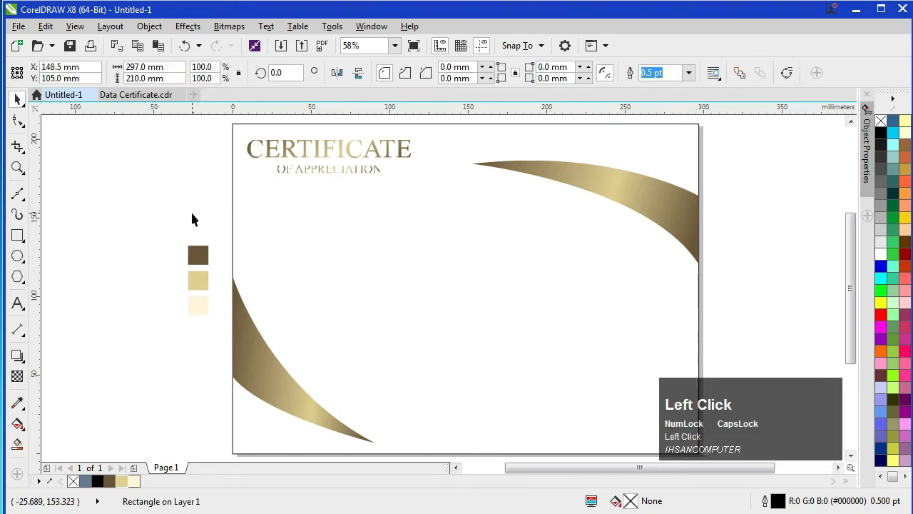
left_click(233, 231)
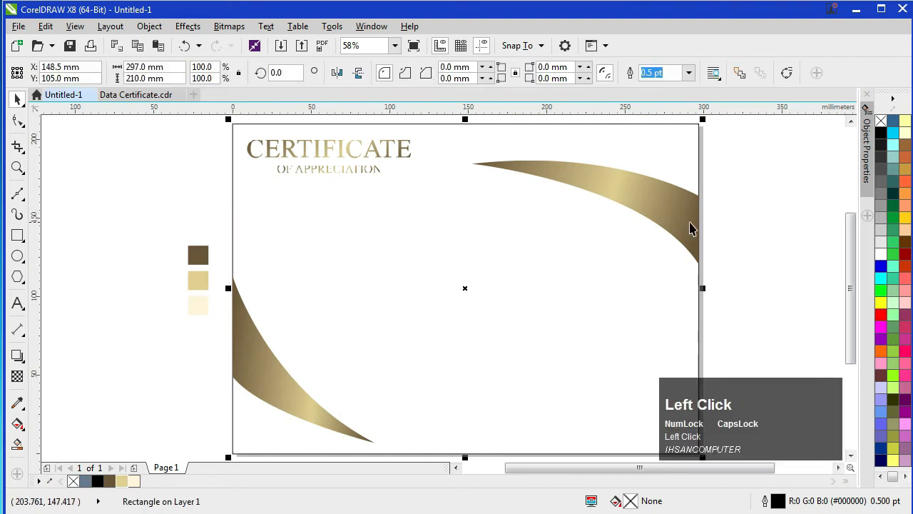
left_click(881, 134)
right_click(881, 121)
left_click(775, 216)
scroll(341, 154, "up", 2)
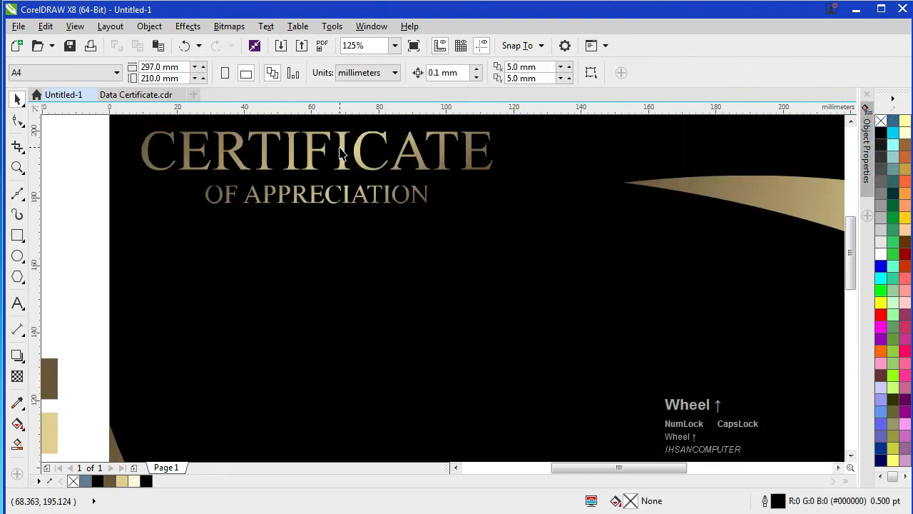
Step: Shift the CERTIFICATE title's gradient midpoint left with the Interactive Fill tool
left_click(319, 158)
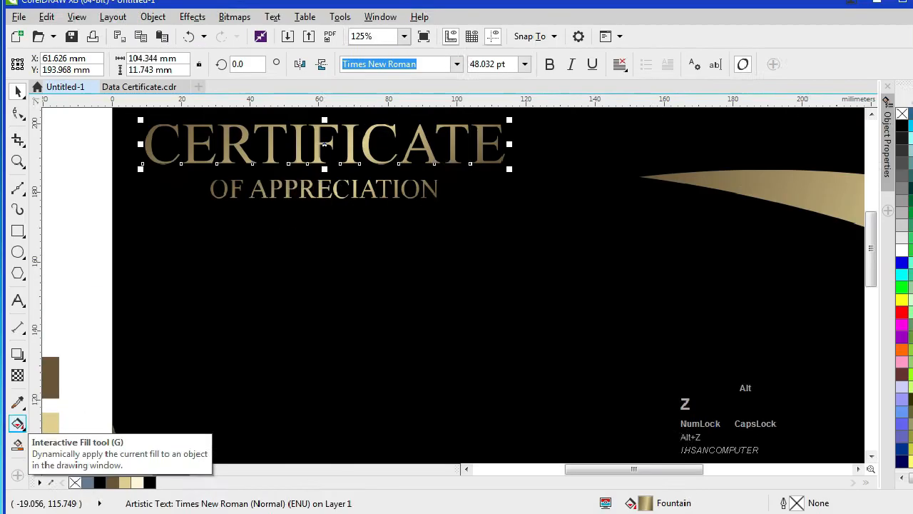
left_click(18, 424)
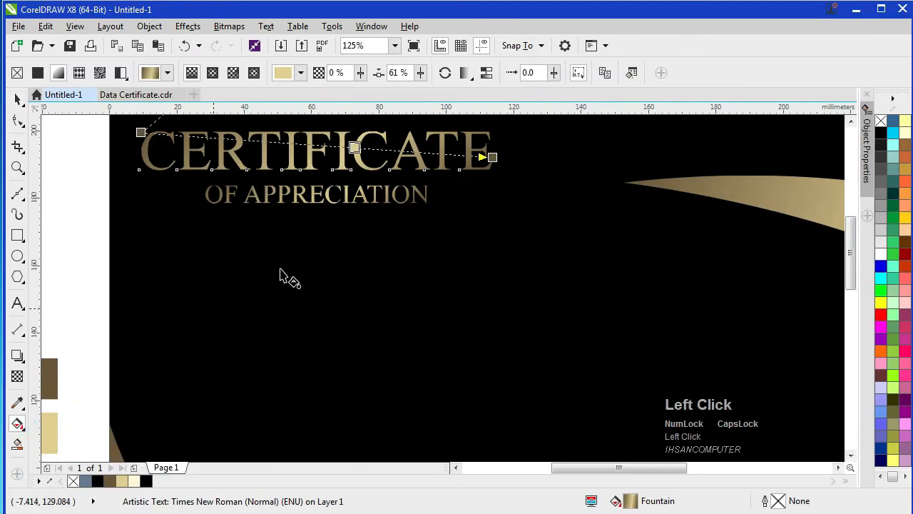
left_click_drag(328, 146, 302, 147)
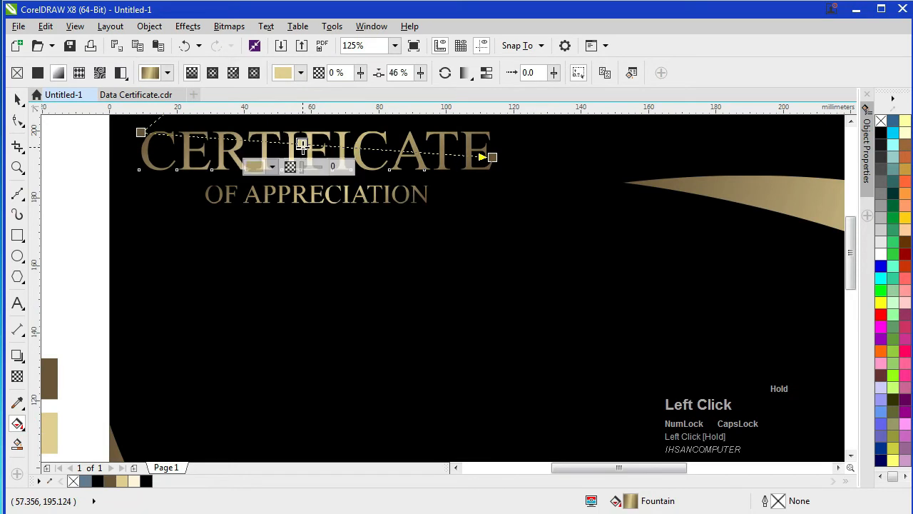
scroll(444, 289, "down", 2)
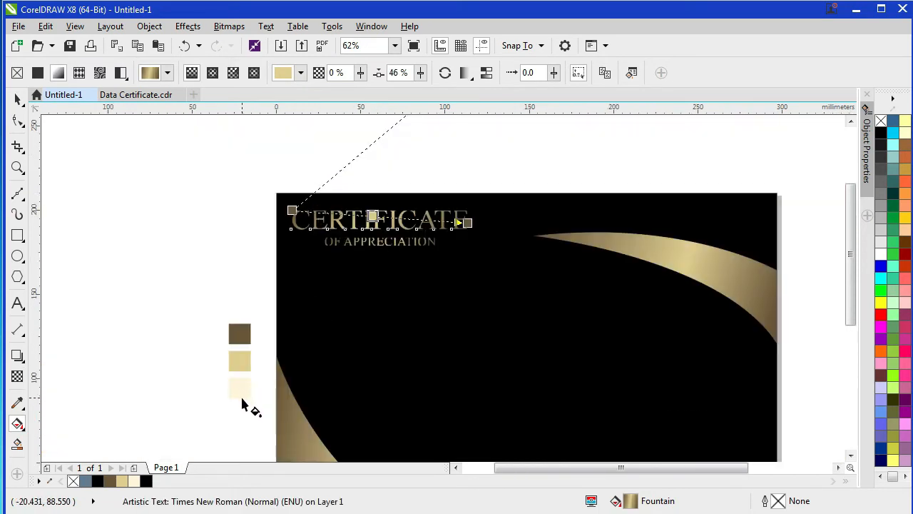
left_click(17, 99)
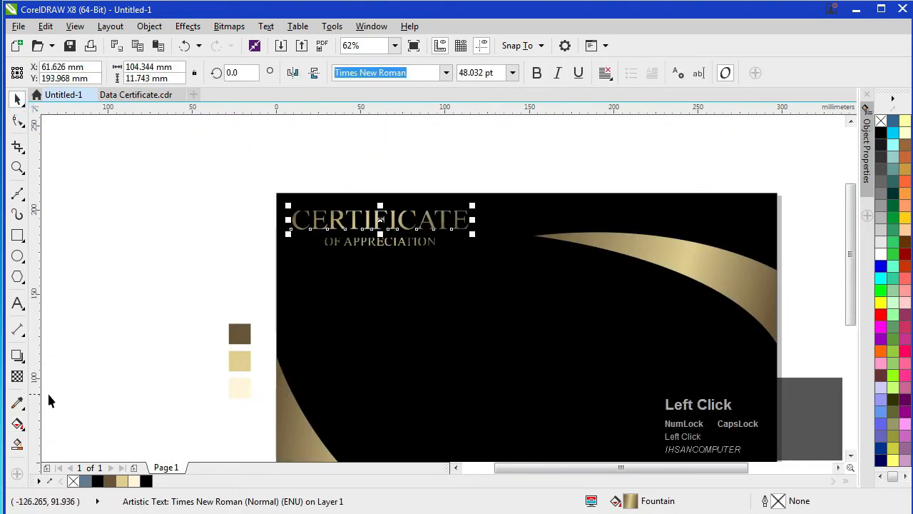
left_click(18, 403)
key("alt+z")
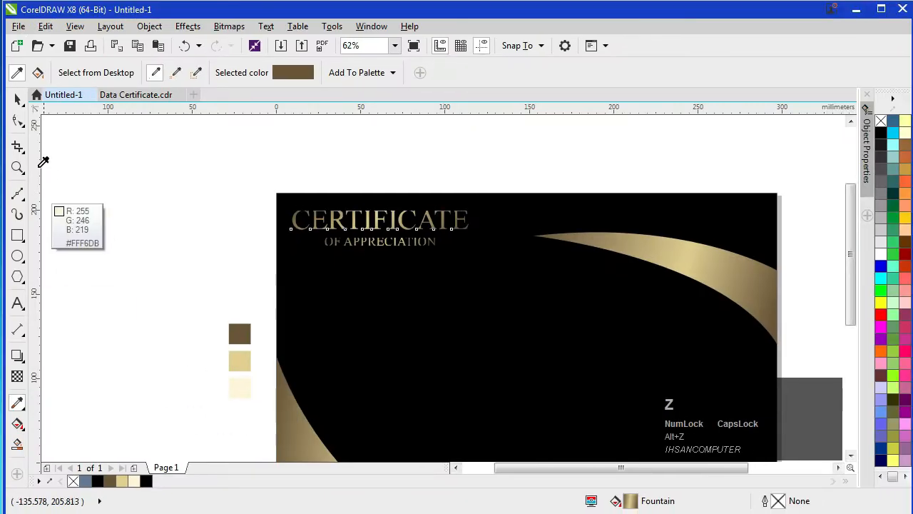
left_click(18, 98)
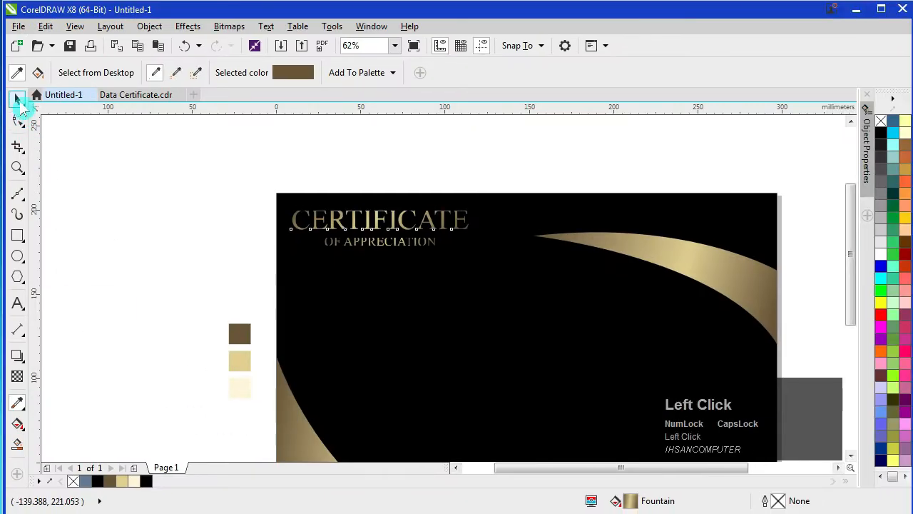
Step: Make the title gradient's middle node pale cream at 50% and stretch both end nodes outward
left_click(22, 424)
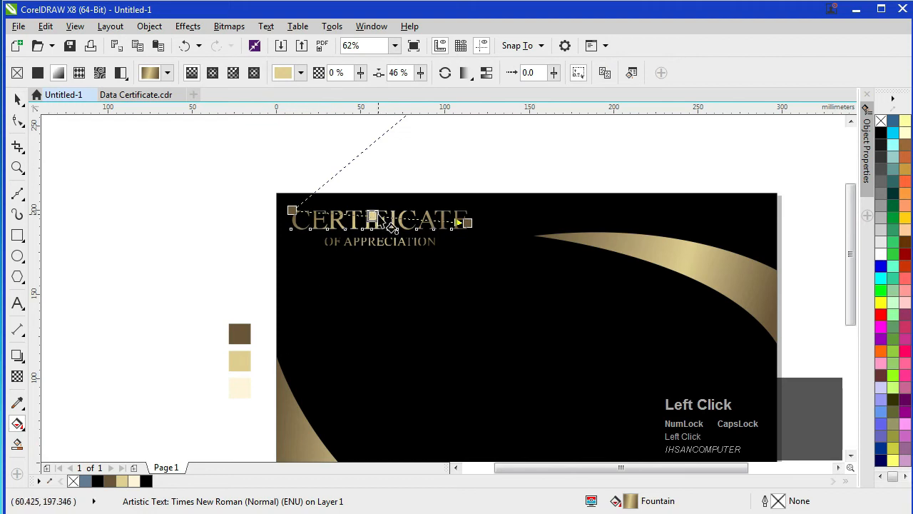
left_click(136, 482)
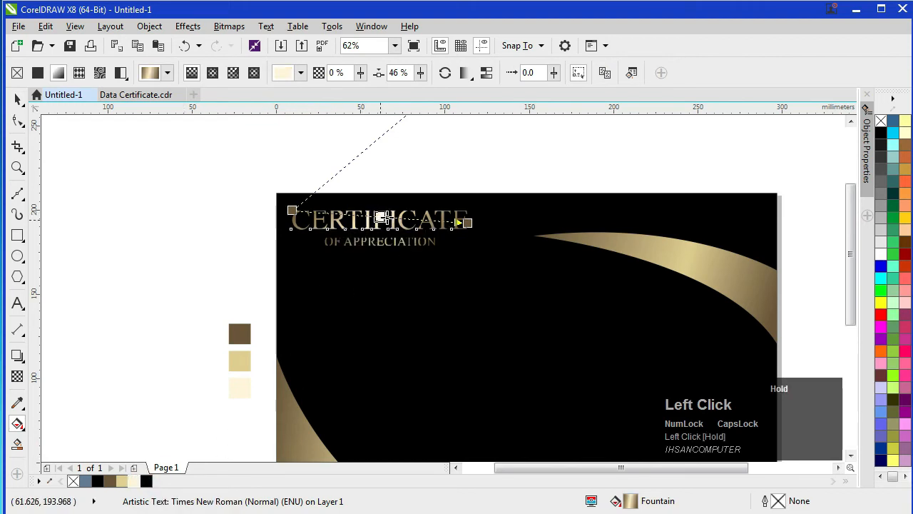
left_click_drag(382, 219, 381, 217)
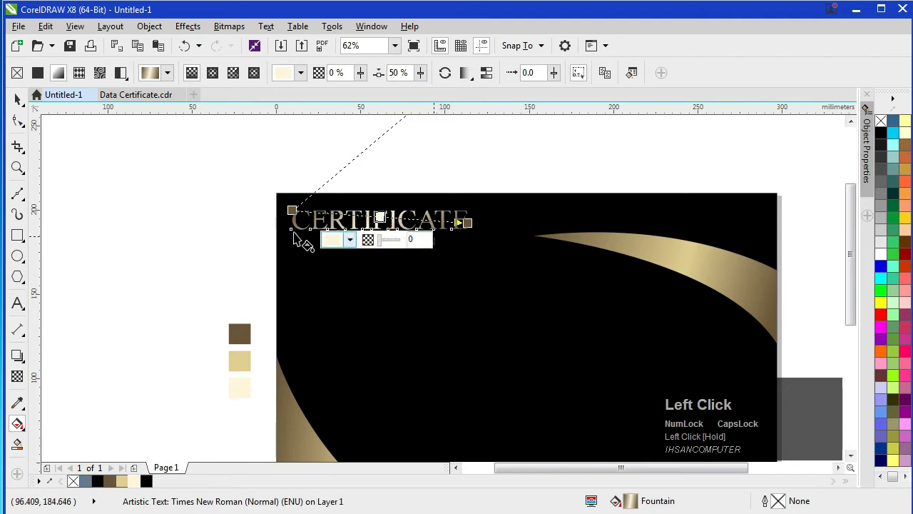
left_click_drag(467, 224, 469, 229)
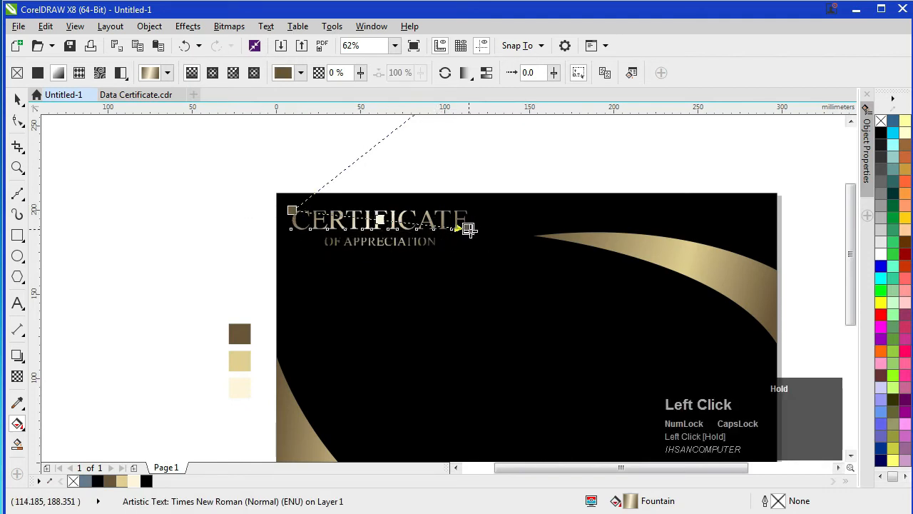
left_click_drag(293, 209, 260, 202)
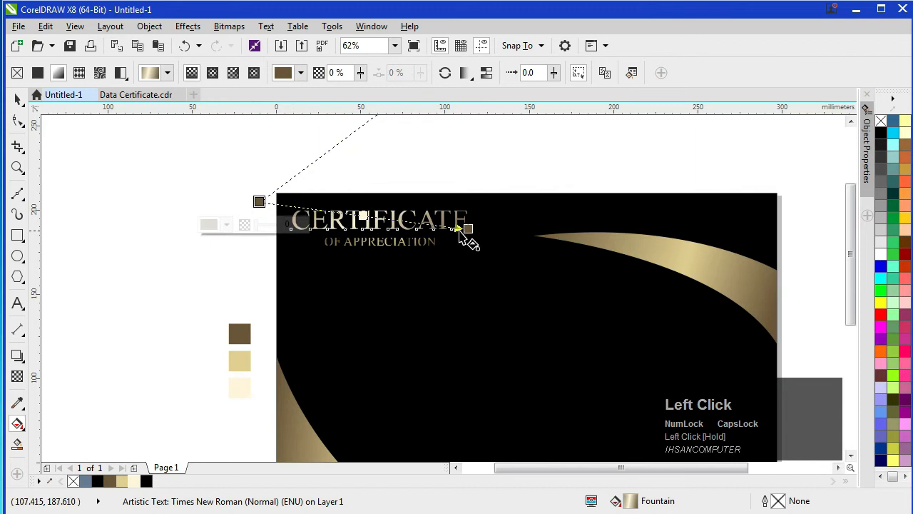
left_click_drag(467, 228, 488, 231)
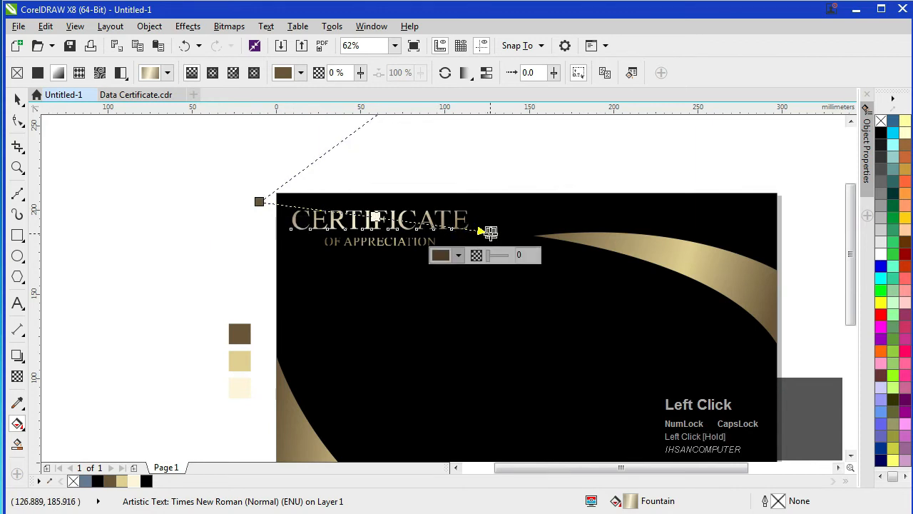
left_click(17, 99)
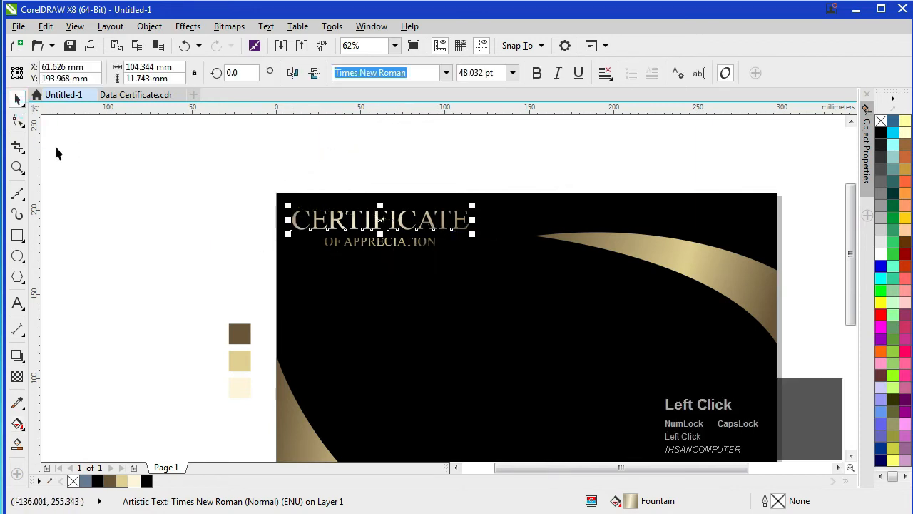
key("F4")
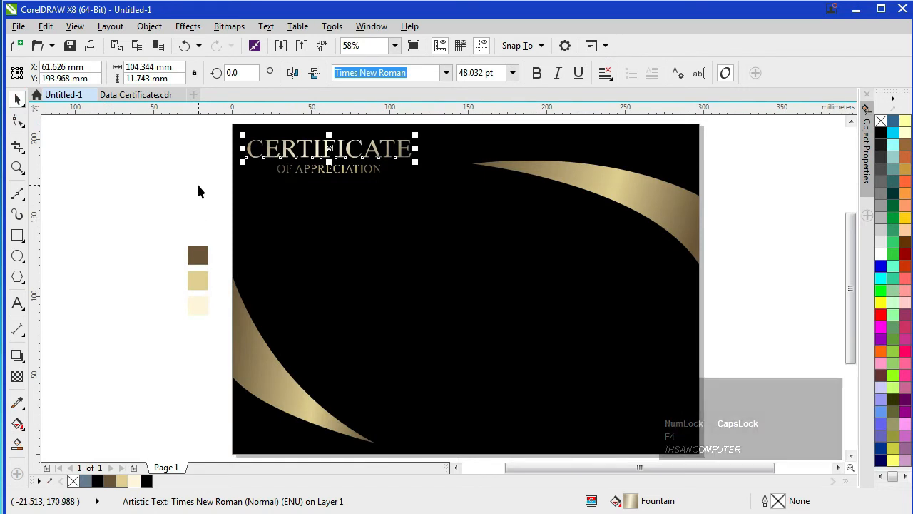
left_click(199, 185)
scroll(357, 177, "up", 3)
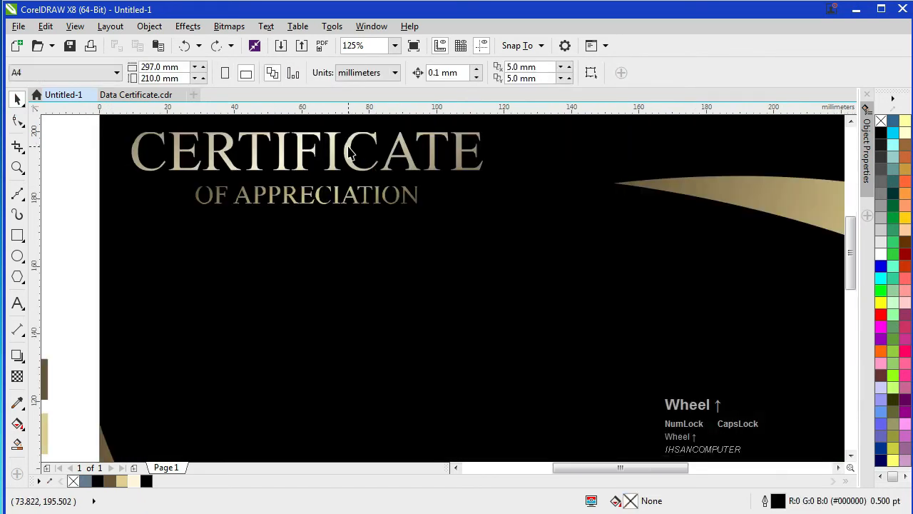
scroll(335, 168, "down", 3)
Step: Set the OF APPRECIATION gradient's middle node to pale cream, shifted slightly left
left_click(325, 172)
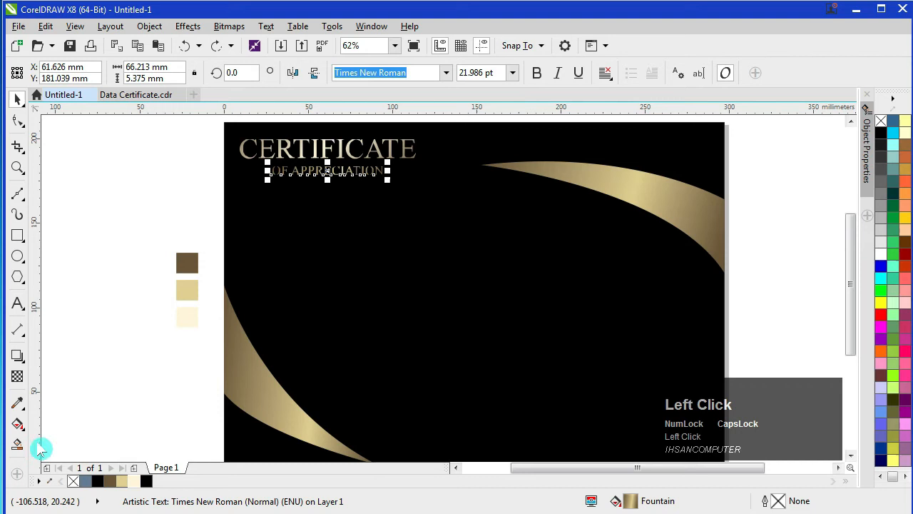
left_click(19, 426)
left_click_drag(338, 170, 327, 171)
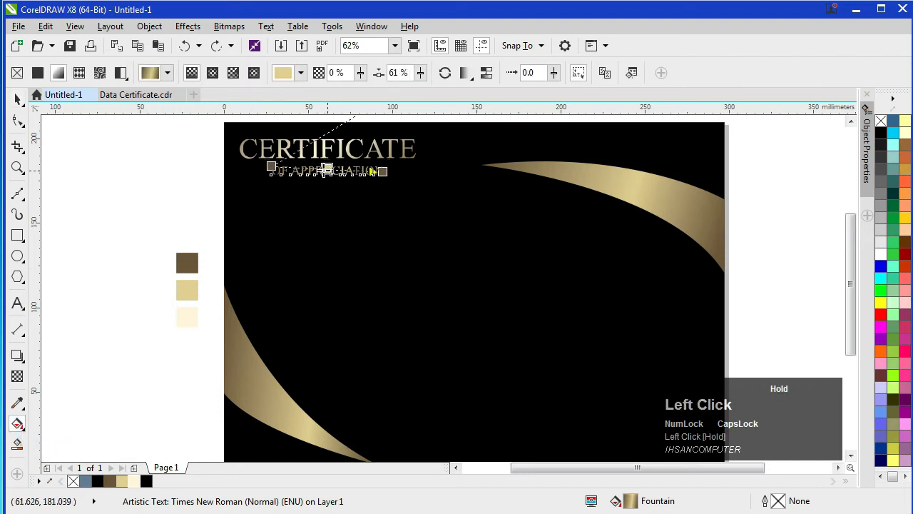
left_click(134, 481)
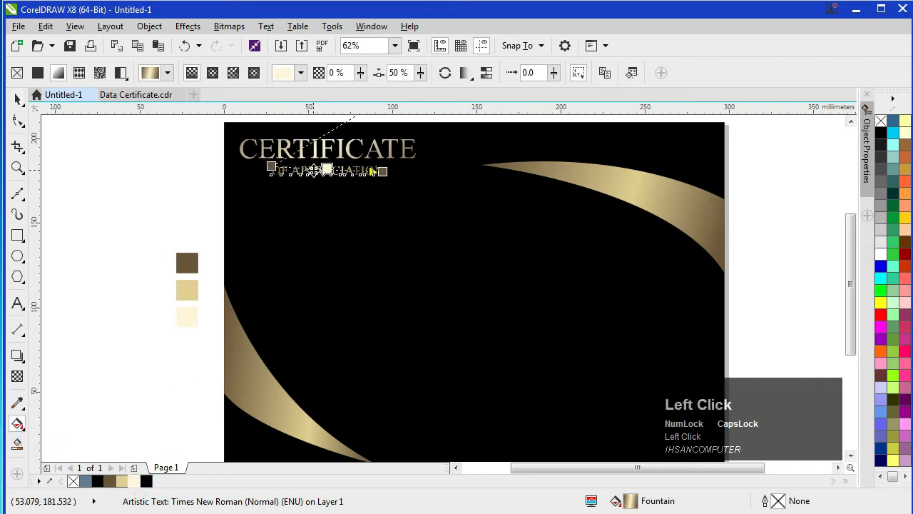
Step: Stretch the subtitle gradient's start and end nodes outward to match the title
left_click_drag(272, 166, 257, 166)
left_click_drag(383, 172, 404, 176)
left_click_drag(257, 166, 248, 166)
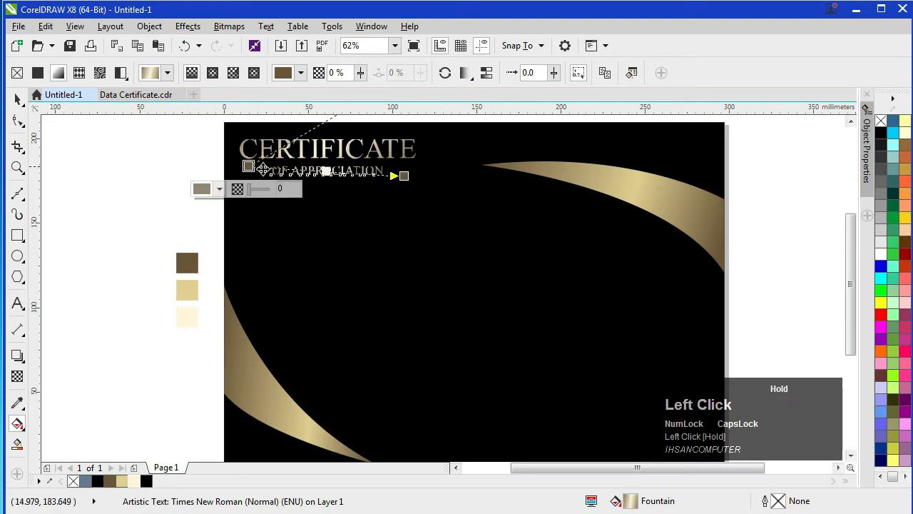
left_click(17, 98)
left_click(104, 212)
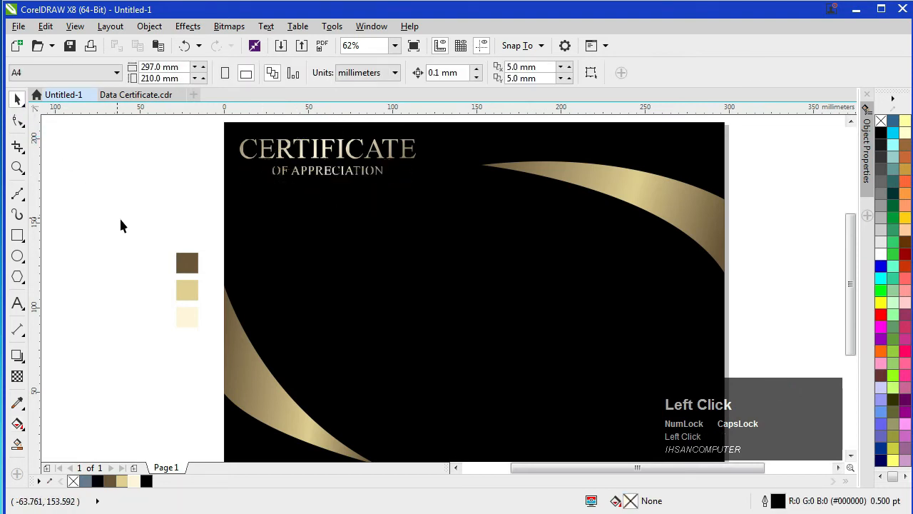
key("F4")
scroll(330, 174, "up", 4)
scroll(336, 177, "down", 4)
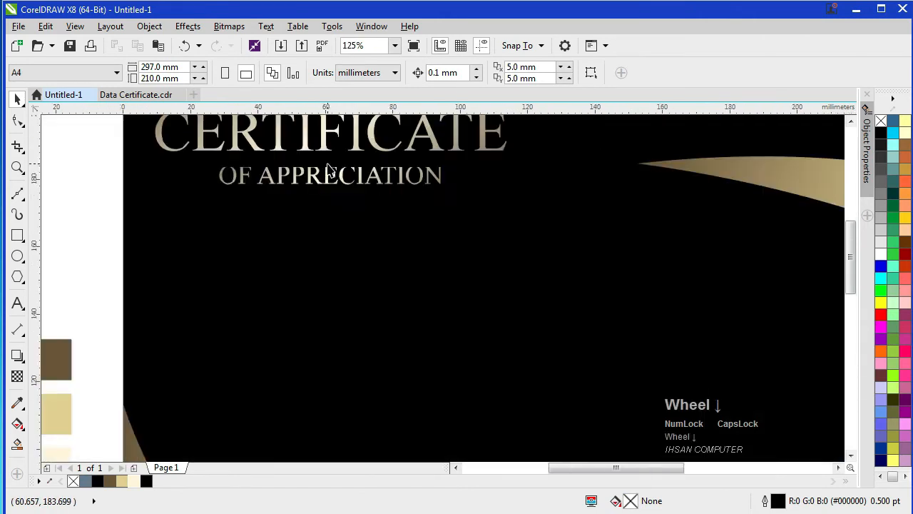
key("F4")
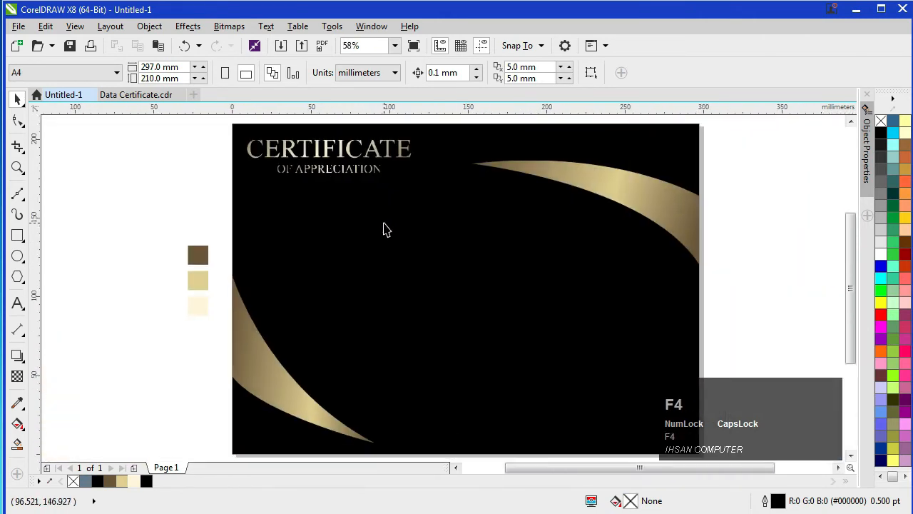
left_click(370, 227)
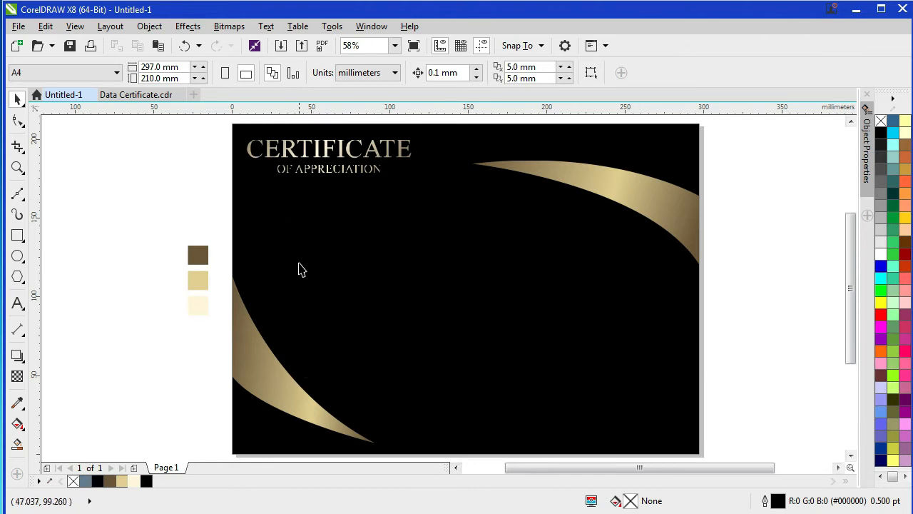
Step: Copy the Award 2021 badge from Data Certificate.cdr and paste it left, below the title
left_click(128, 94)
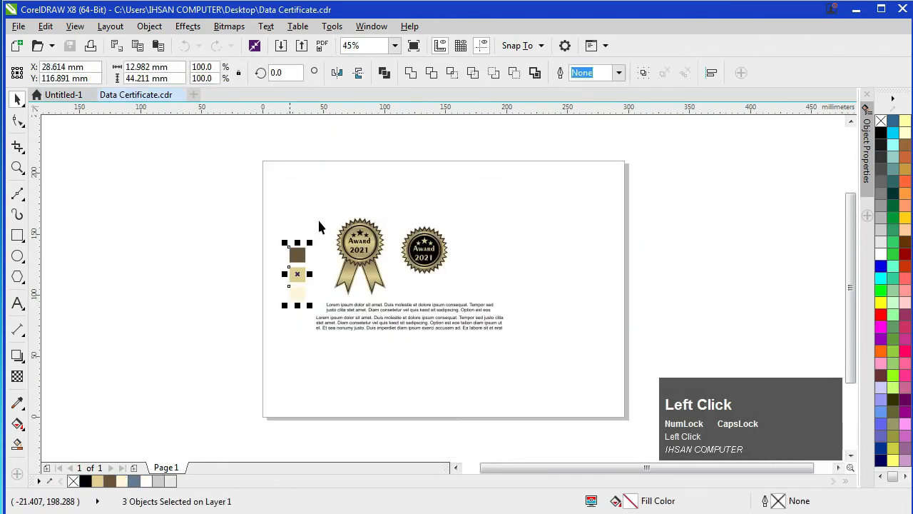
left_click(365, 246)
key("ctrl+z")
key("ctrl+c")
left_click(73, 95)
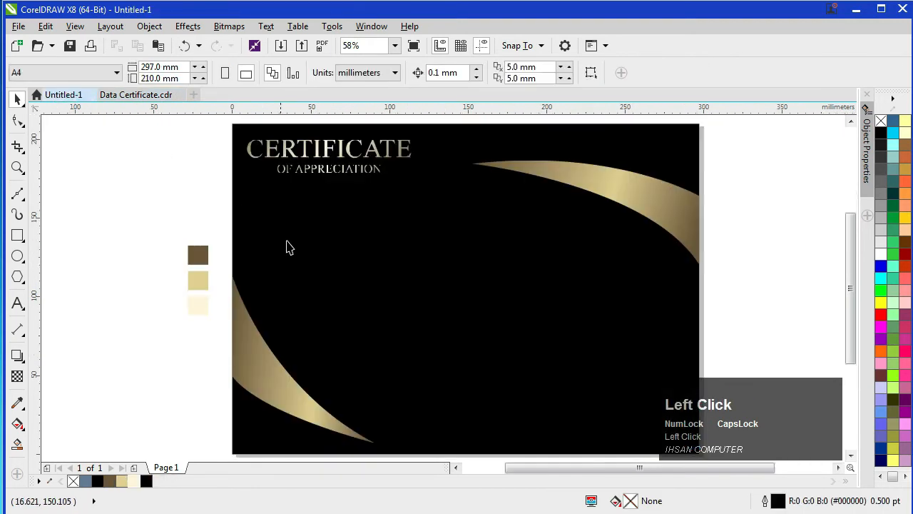
key("ctrl+v")
left_click_drag(352, 231, 310, 239)
left_click(139, 335)
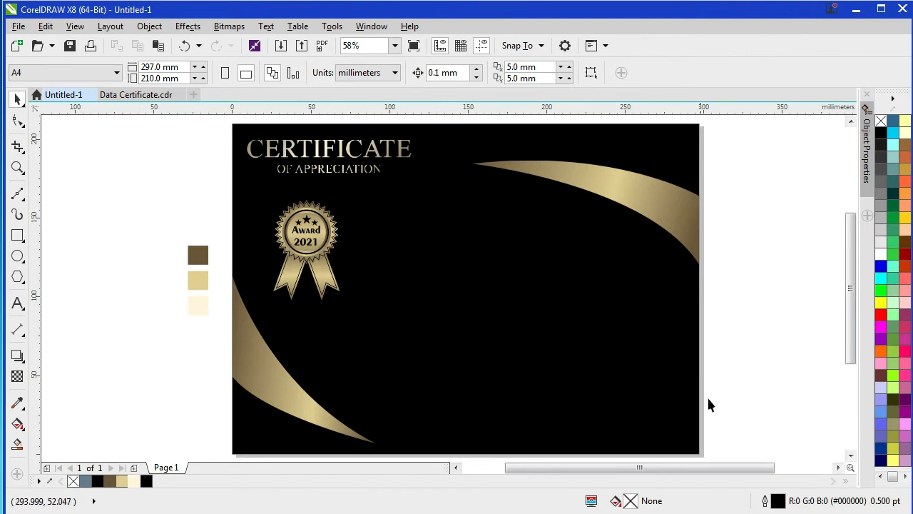
left_click(717, 449)
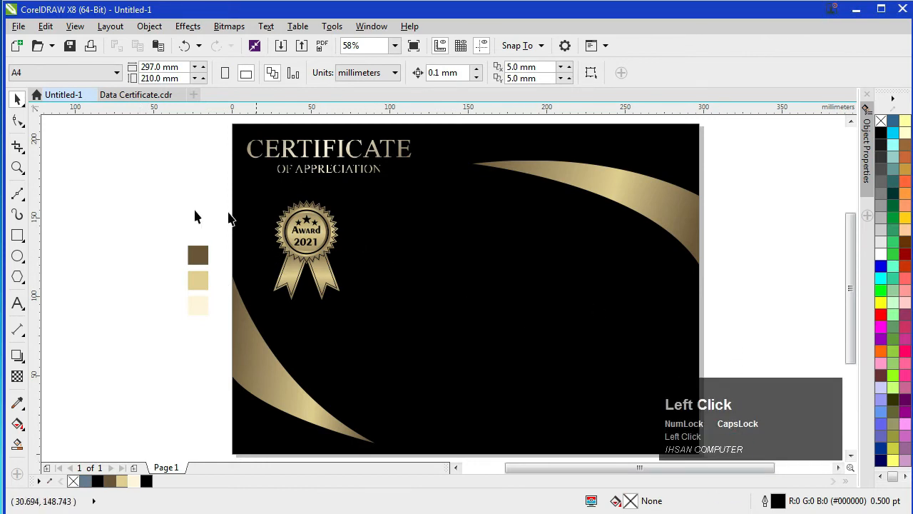
left_click(18, 235)
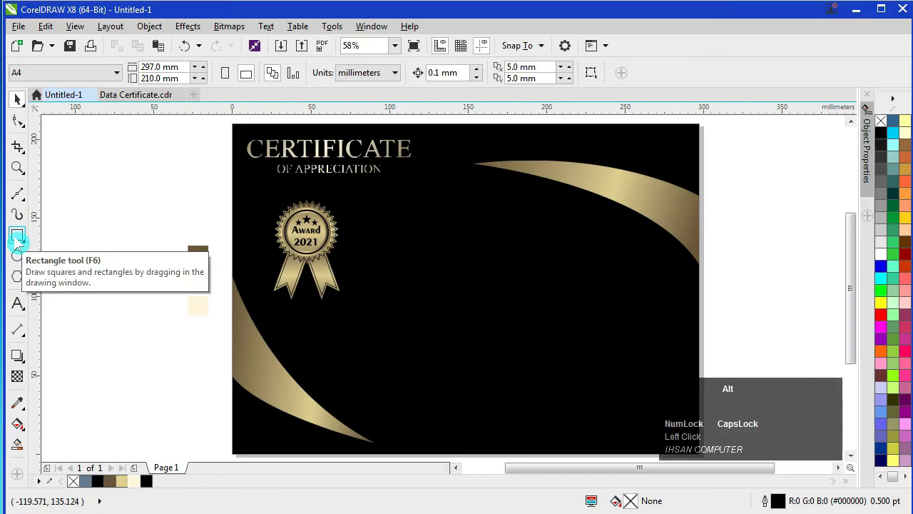
Step: Draw a wide rectangle to the right of the award badge
key("alt+z")
left_click(32, 234)
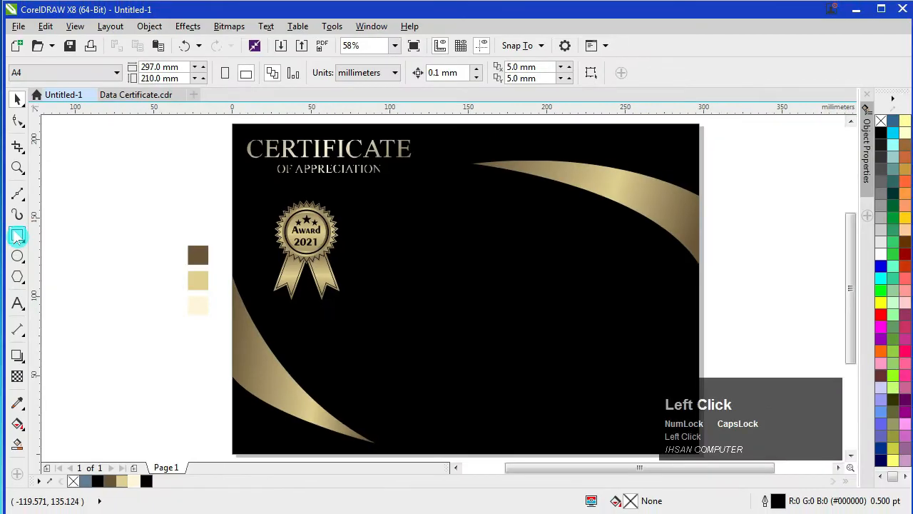
mouse_move(347, 236)
left_mouse_down()
mouse_move(499, 258)
mouse_move(616, 260)
left_mouse_up()
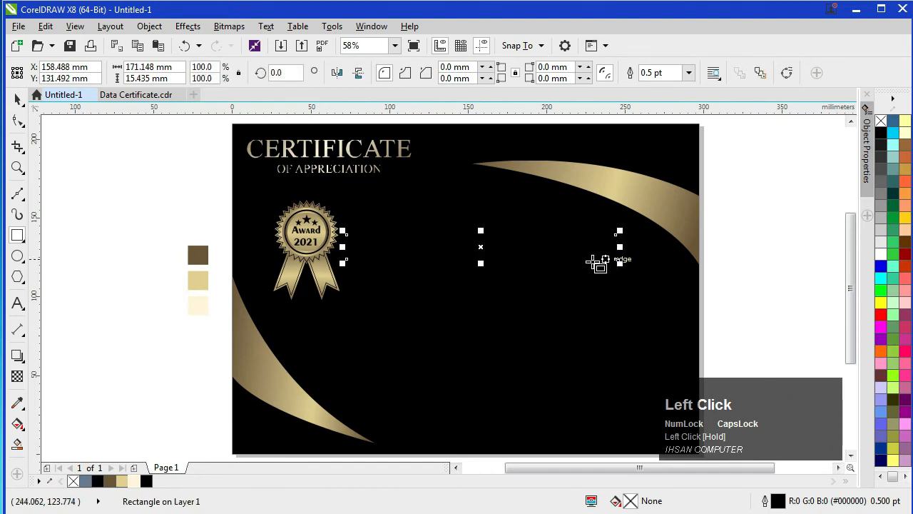
right_click(880, 255)
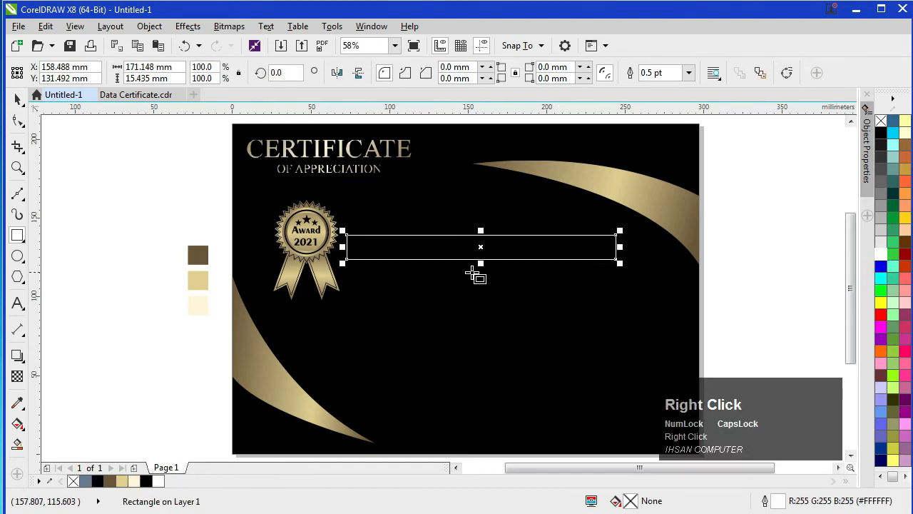
left_click(17, 98)
left_click(73, 175)
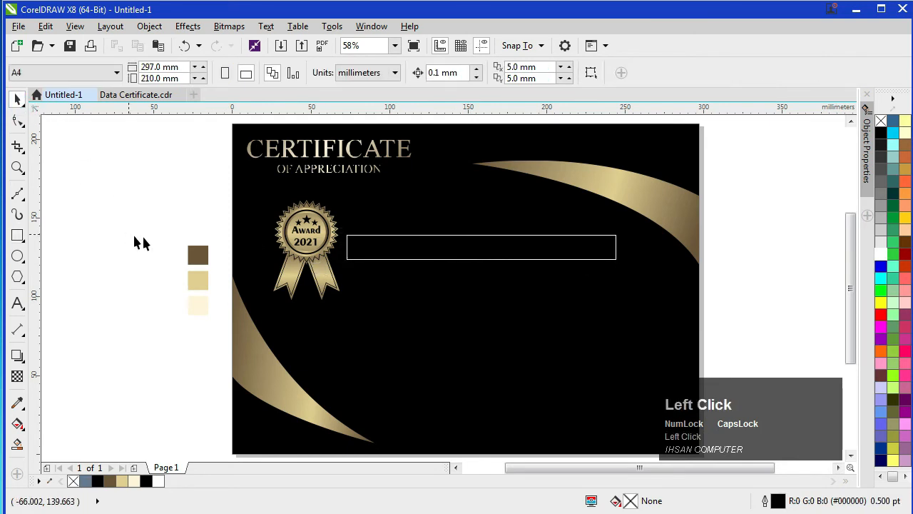
Step: Fill the long rectangle white and remove its outline
left_click(348, 256)
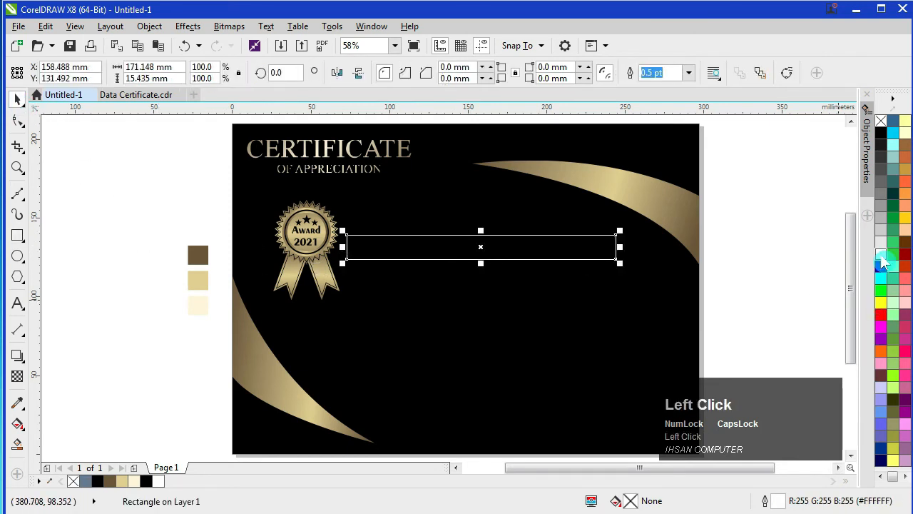
left_click(882, 255)
right_click(882, 122)
left_click(532, 327)
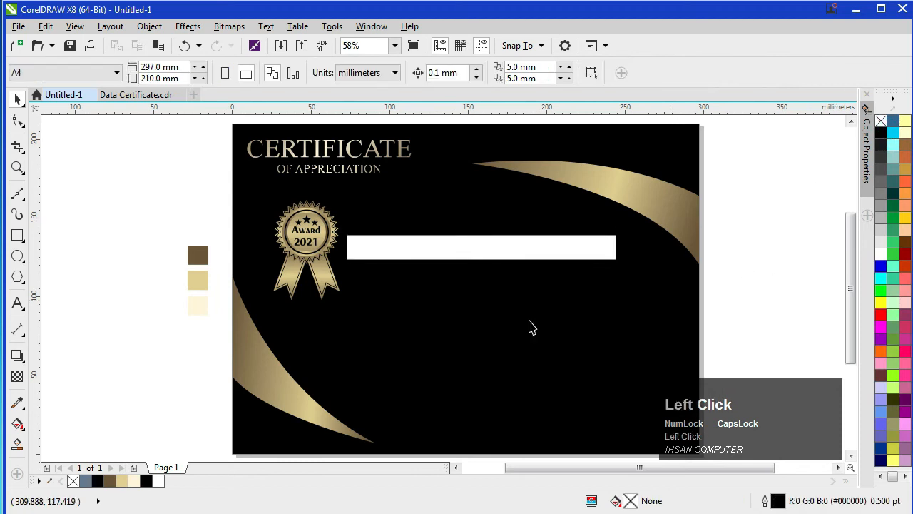
key("alt")
key("alt+z")
left_click(36, 122)
left_click(832, 372)
right_click(832, 372)
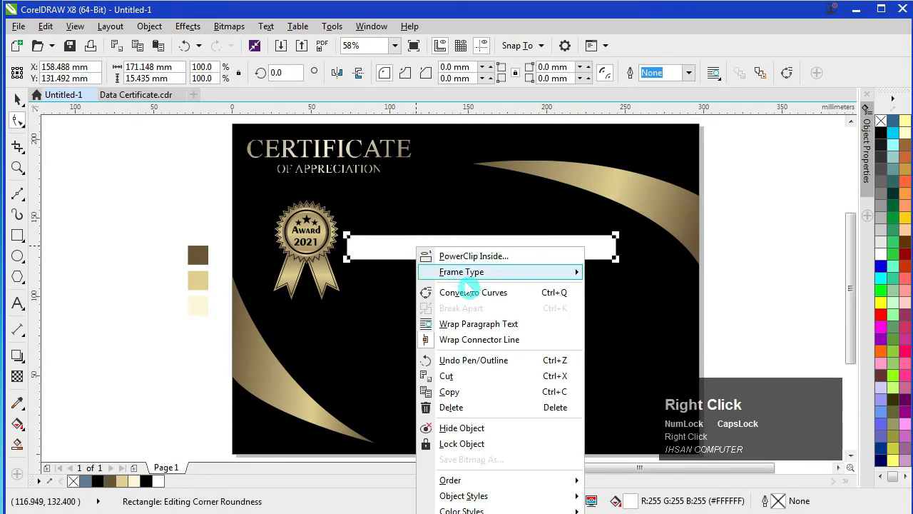
Step: Convert the rectangle to curves and pull a mid-node inward on each short end to form V-notches
left_click(525, 293)
scroll(381, 261, "up", 2)
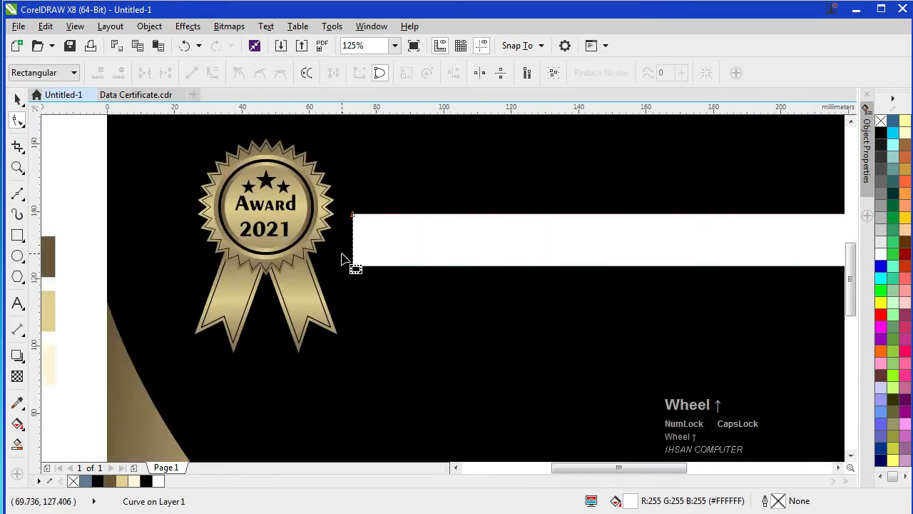
double_click(353, 245)
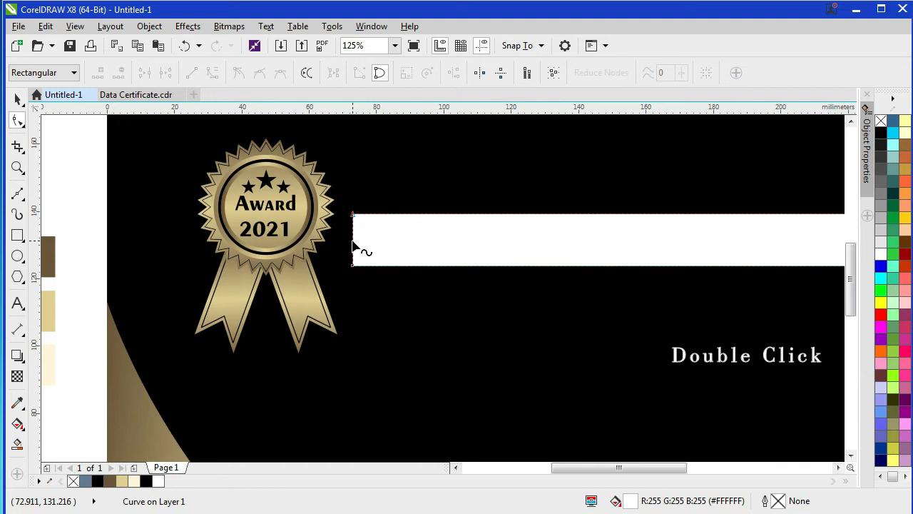
left_click(354, 244)
left_click_drag(359, 243, 390, 248)
scroll(512, 286, "down", 1)
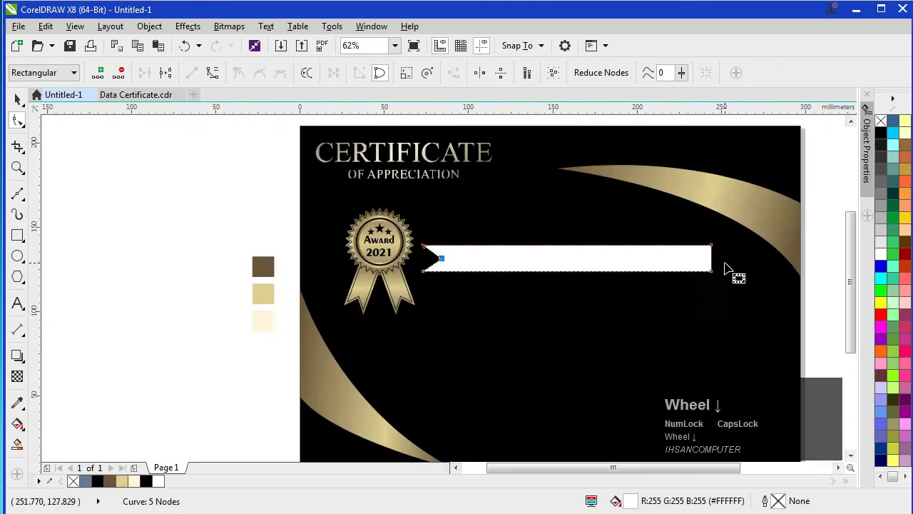
scroll(725, 268, "up", 1)
double_click(700, 256)
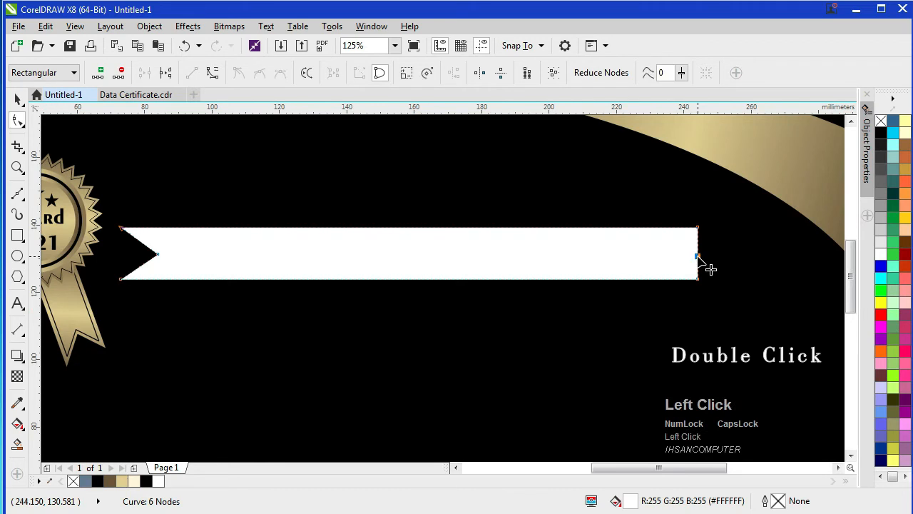
left_click_drag(696, 257, 667, 257)
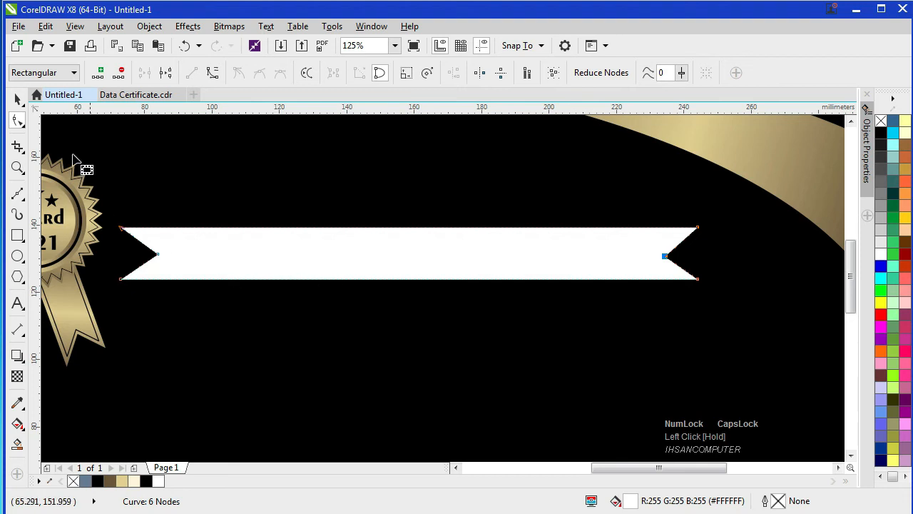
left_click(18, 98)
scroll(343, 264, "down", 2)
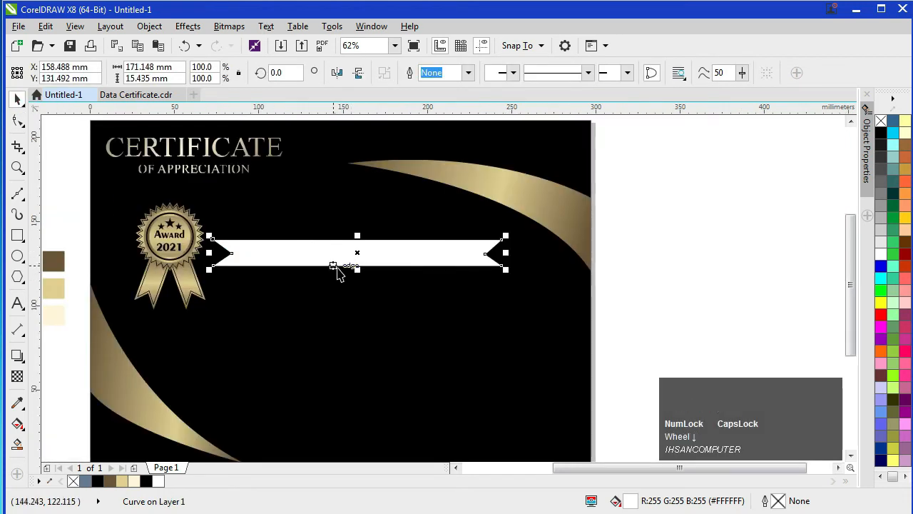
right_click(558, 212, "shift")
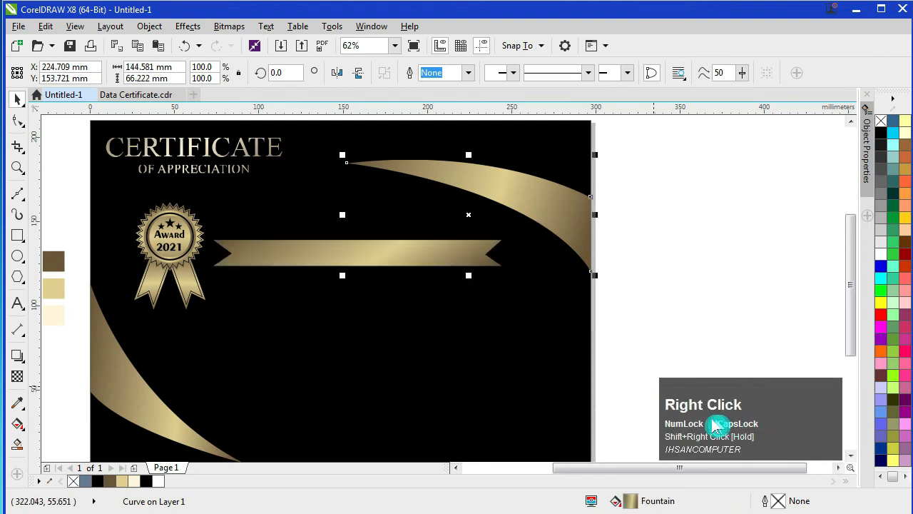
Step: Centre the gold banner horizontally against the black page background
left_click(443, 294)
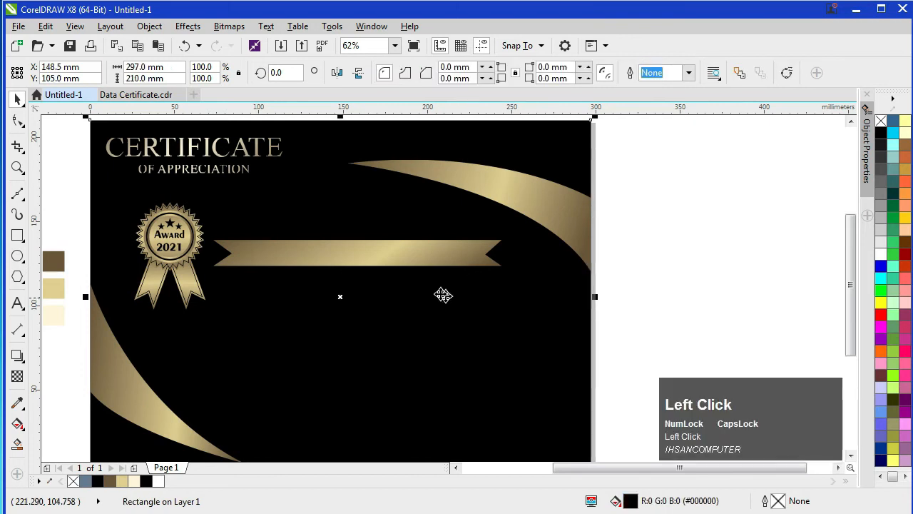
left_click(388, 258)
left_click(401, 355, "shift")
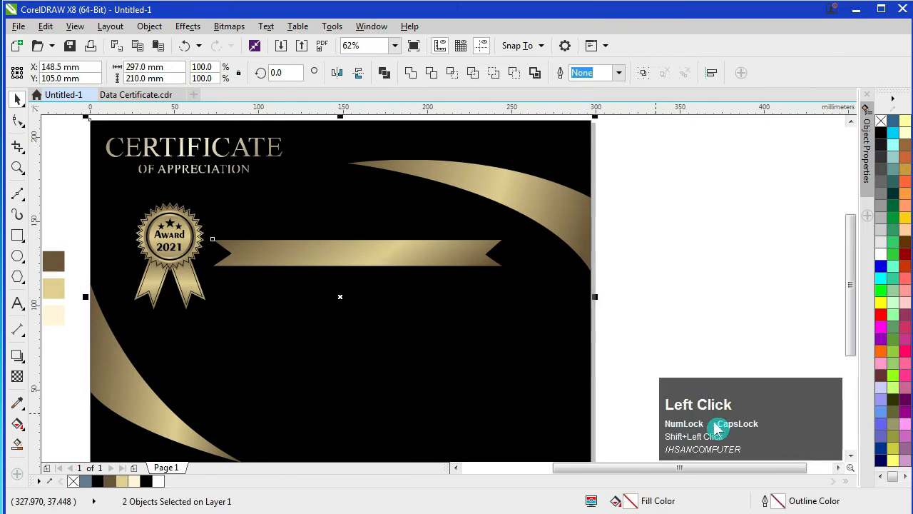
key("c")
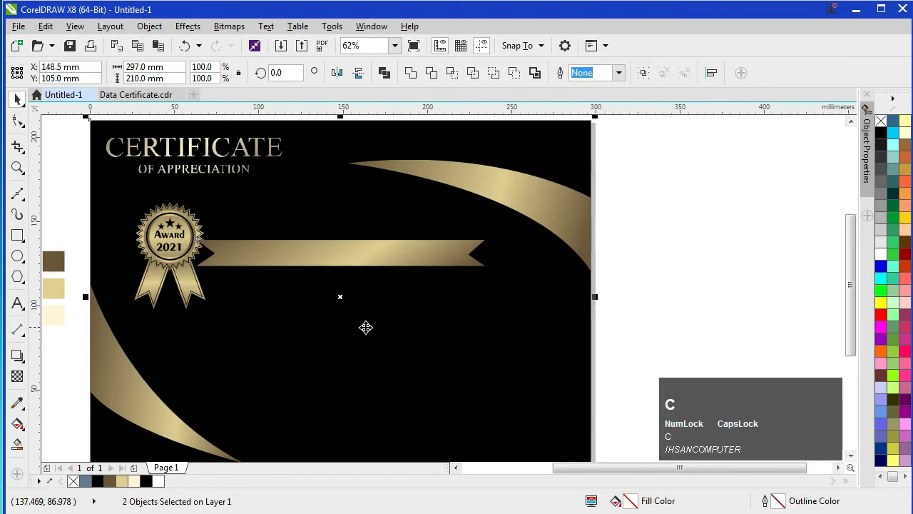
Step: Shrink the award badge to about 33 × 50 mm and move it up-left
left_click_drag(177, 226, 157, 226)
left_click_drag(188, 196, 175, 206)
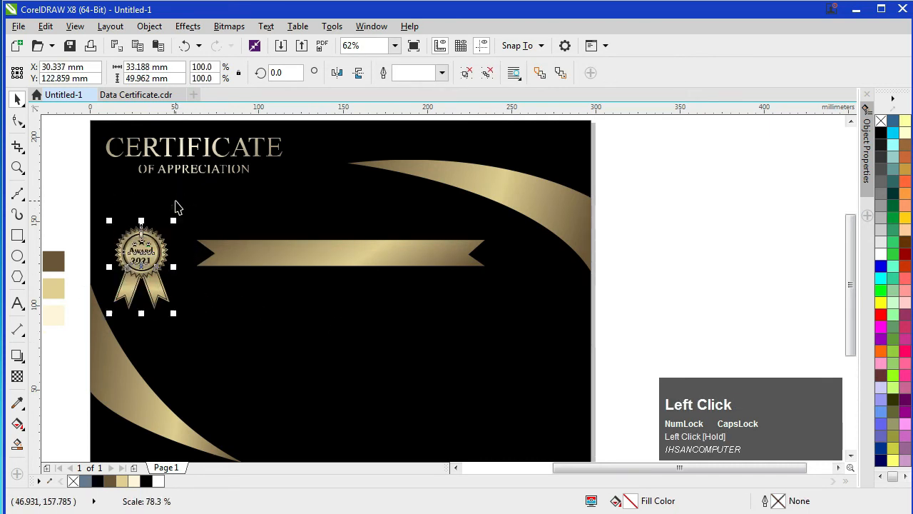
left_click_drag(144, 251, 141, 223)
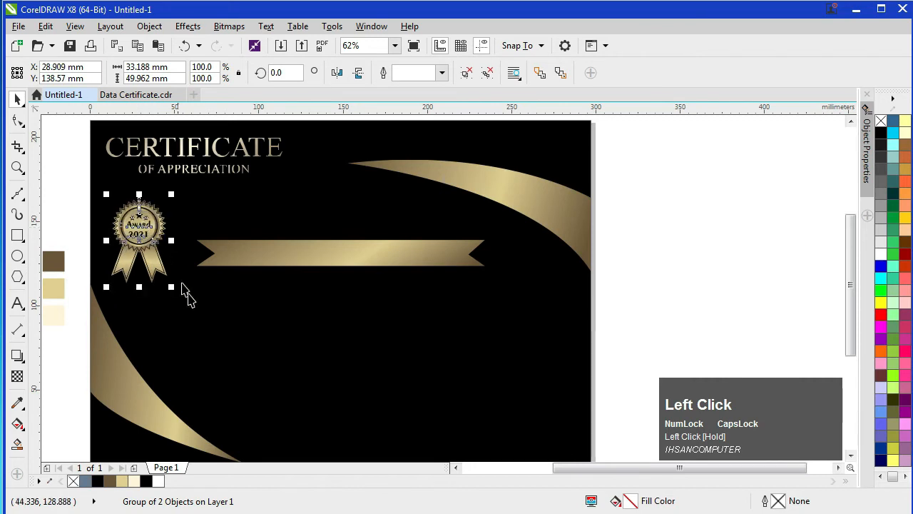
left_click(213, 332)
left_click(598, 269)
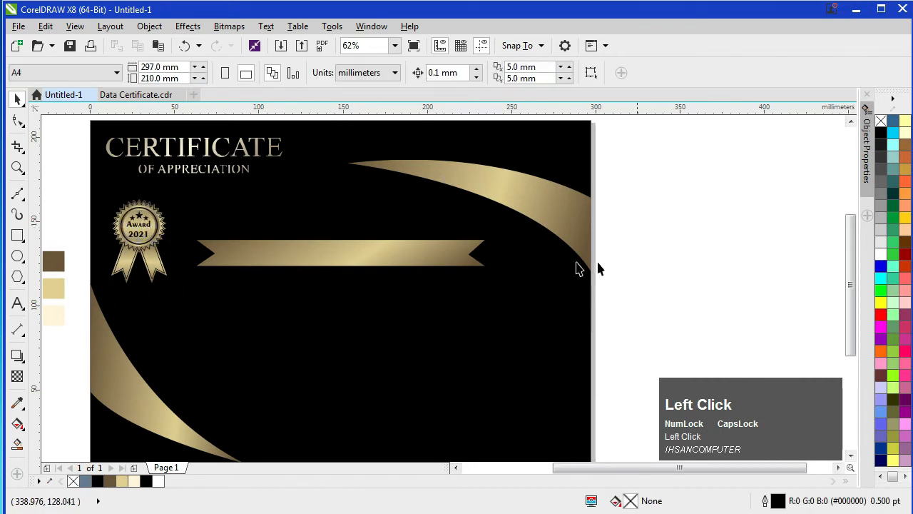
left_click(340, 253)
Step: Type THIS CERTIFICATE IS PROUDLY PRESENTED TO at the banner's left end
mouse_move(340, 270)
left_mouse_down()
mouse_move(340, 255)
mouse_move(348, 268)
left_mouse_up()
scroll(340, 265, "up", 1)
scroll(348, 268, "down", 1)
left_click(660, 259)
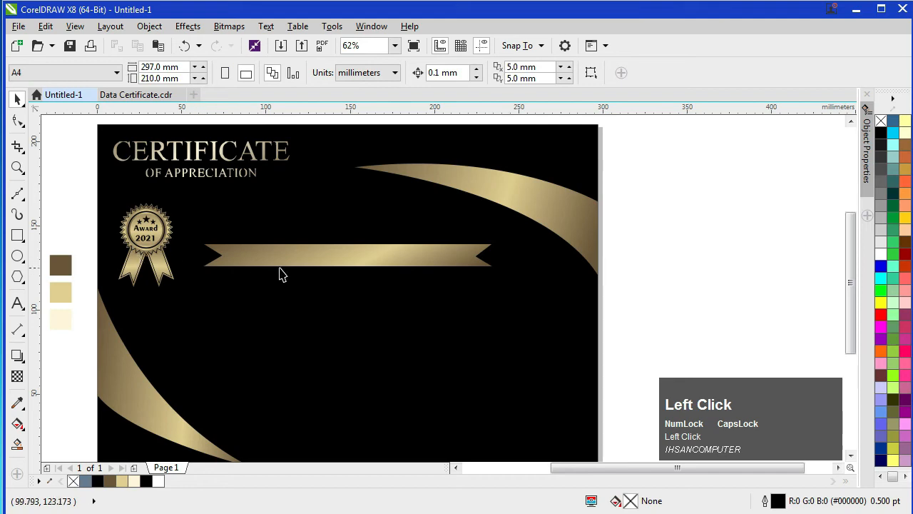
key("alt+z")
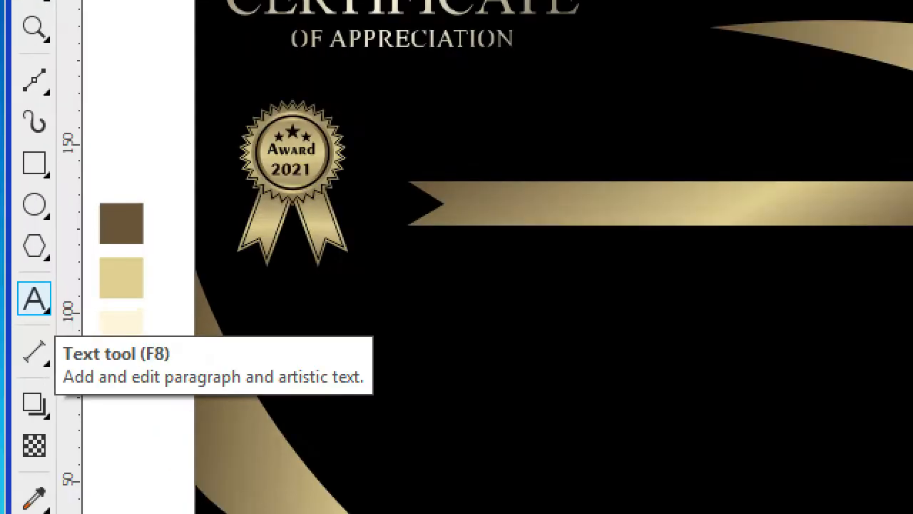
left_click(35, 299)
left_click(222, 249)
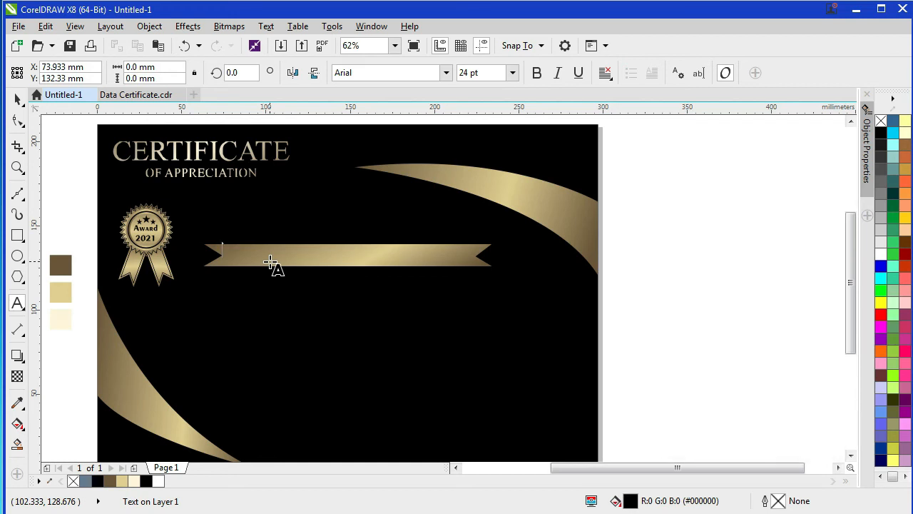
type("THIS CER")
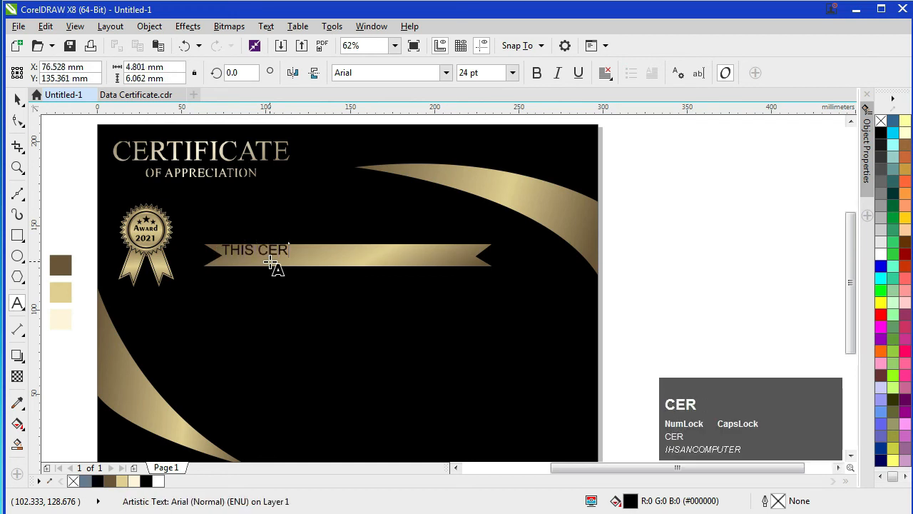
type("TIFICATE ")
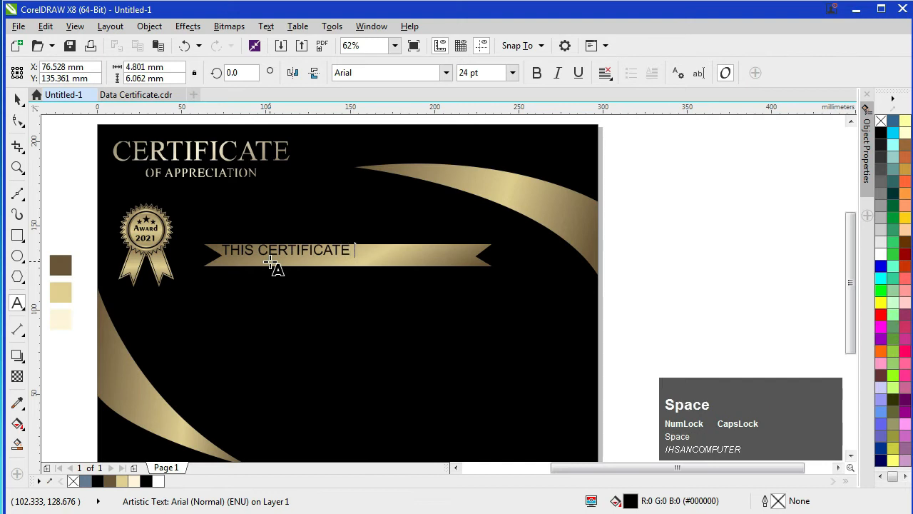
type("IS PROUDL")
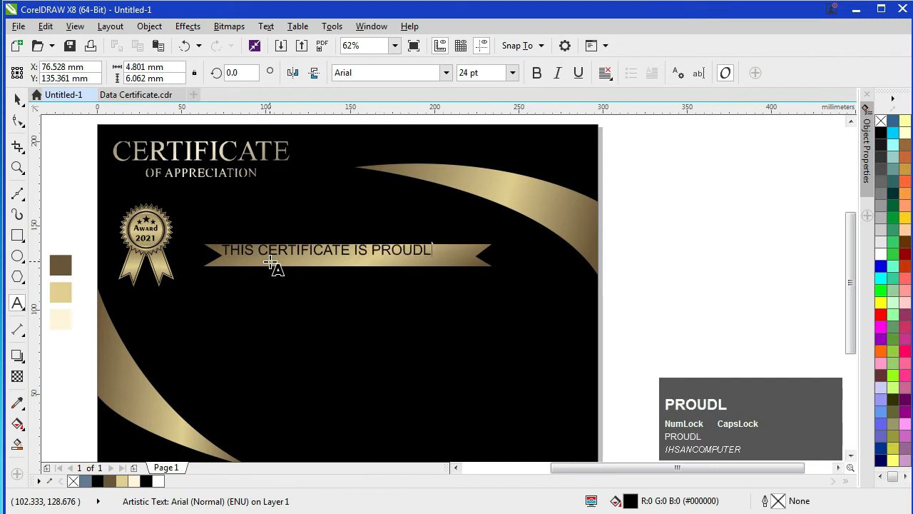
type("Y ")
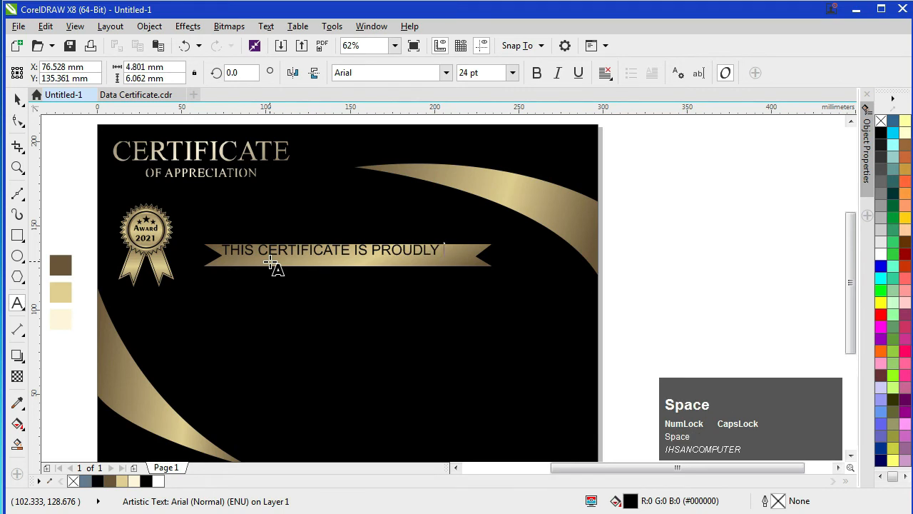
type("PRESENTE T")
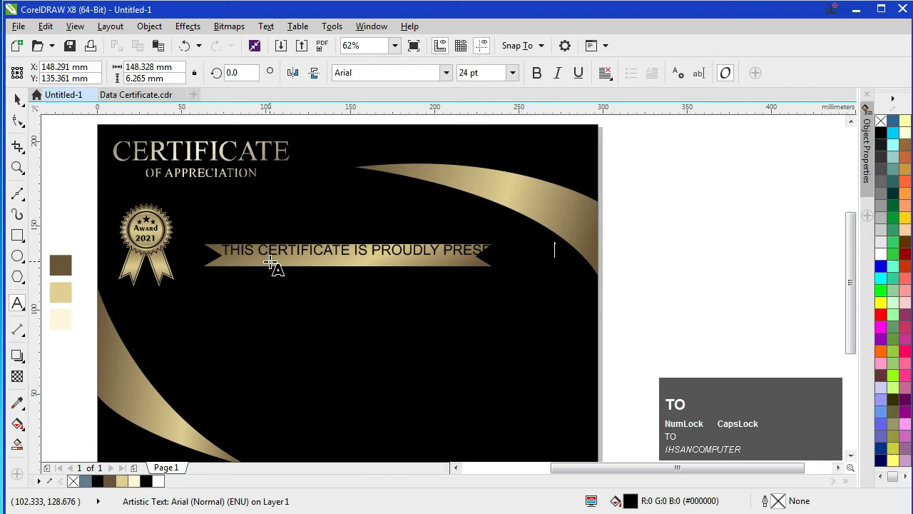
Step: Scale the heading text to about 17.2 pt so it fits inside the banner
left_click(17, 99)
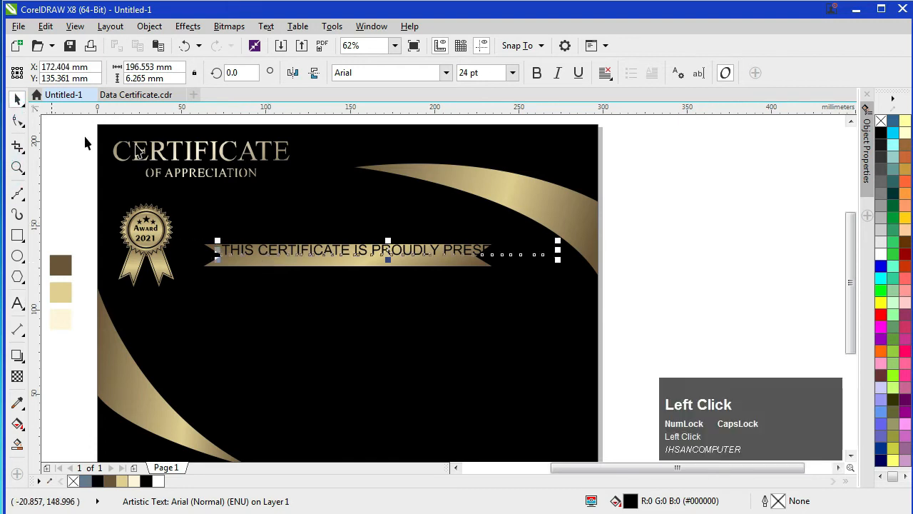
left_click_drag(558, 241, 508, 242)
left_click_drag(354, 255, 359, 259)
Step: Set the presented-to heading in Bodoni Bd BT and centre it on the gold banner
left_click(446, 73)
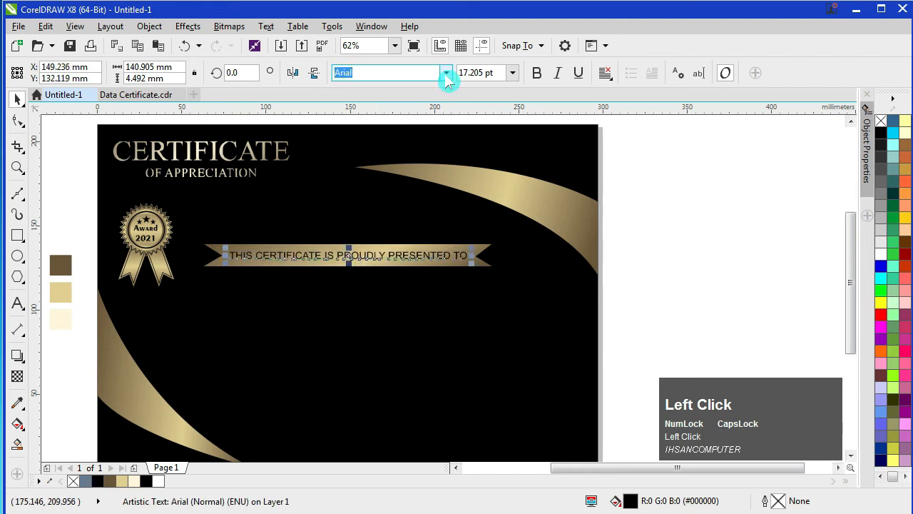
left_click(419, 152)
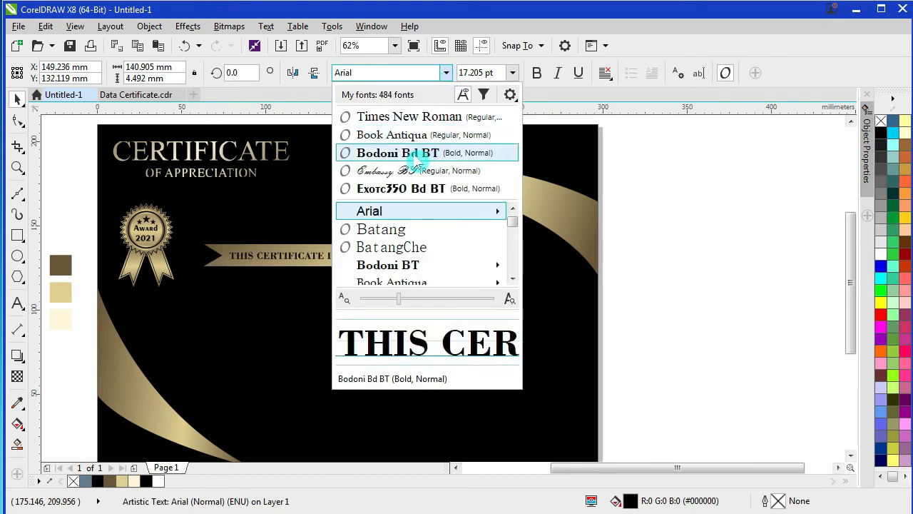
scroll(339, 275, "up", 1)
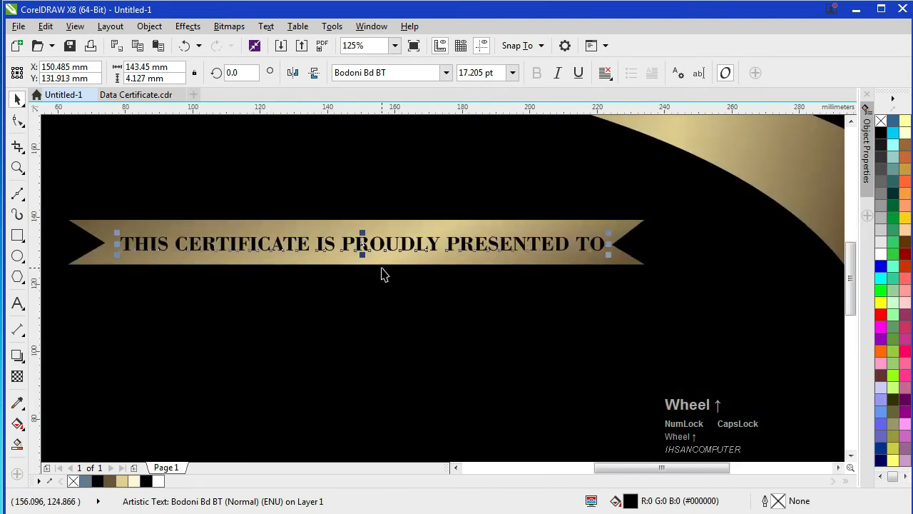
key("shift")
left_click(622, 262, "shift")
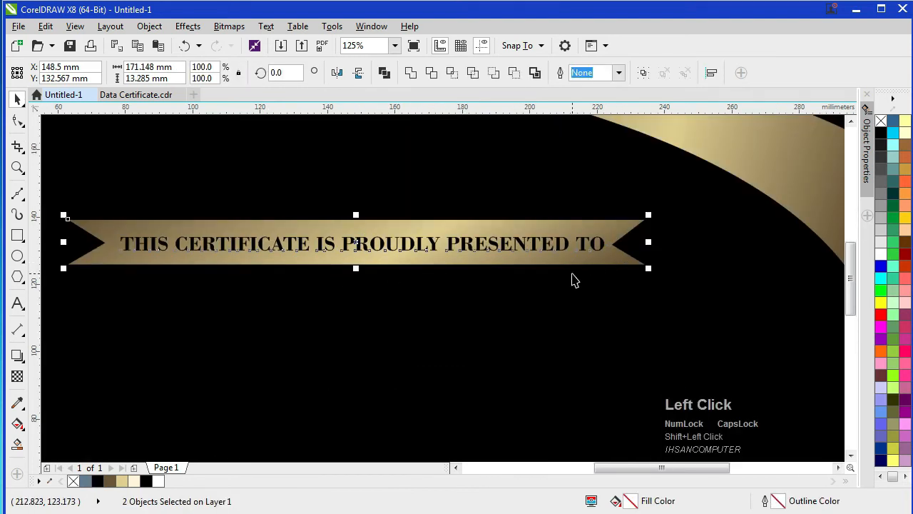
key("c")
key("e")
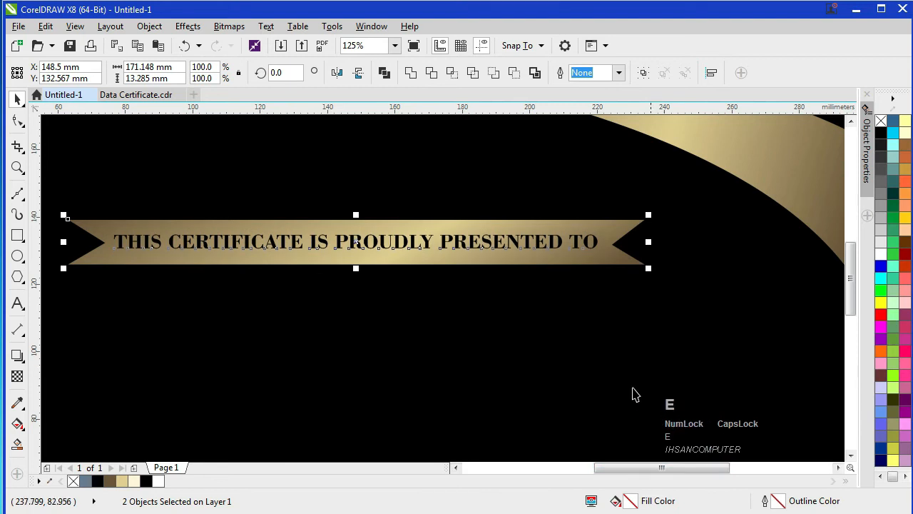
scroll(587, 353, "down", 2)
key("F4")
left_click(749, 295)
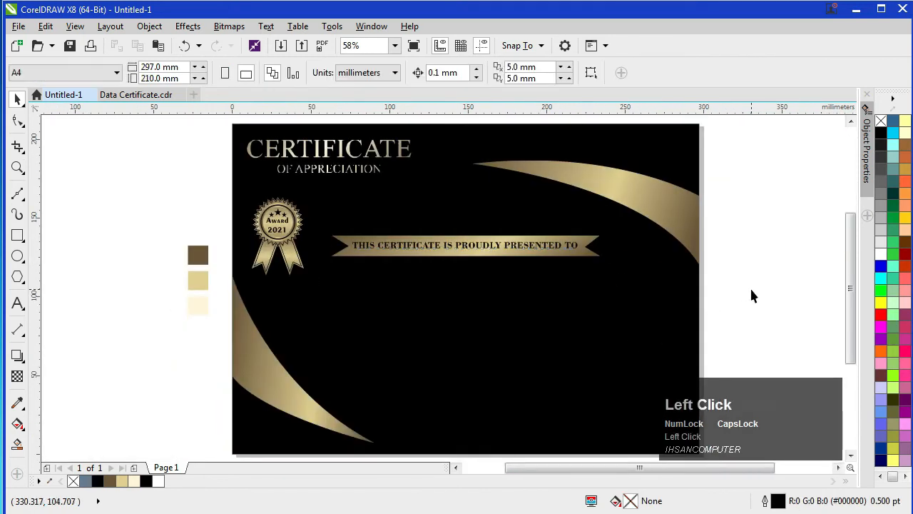
Step: Group the presented-to heading text with its gold banner
scroll(394, 259, "up", 2)
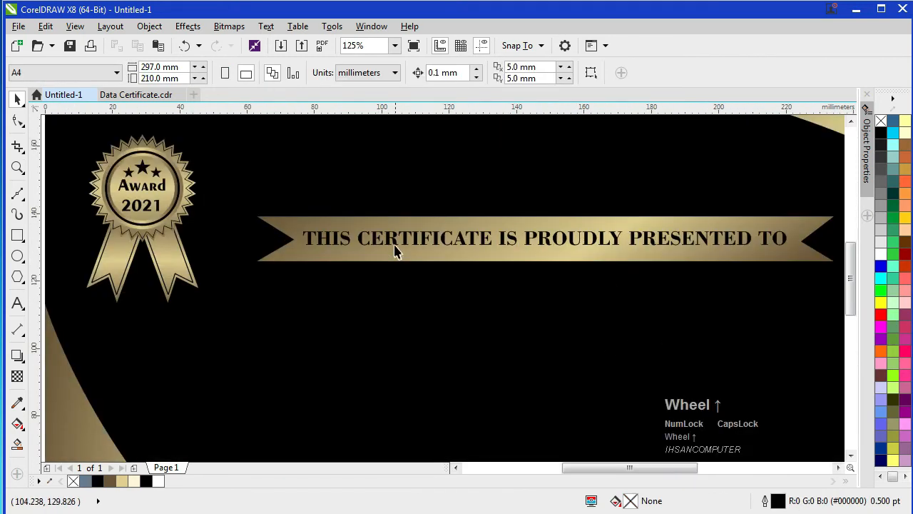
left_click(361, 245)
left_click(286, 254, "shift")
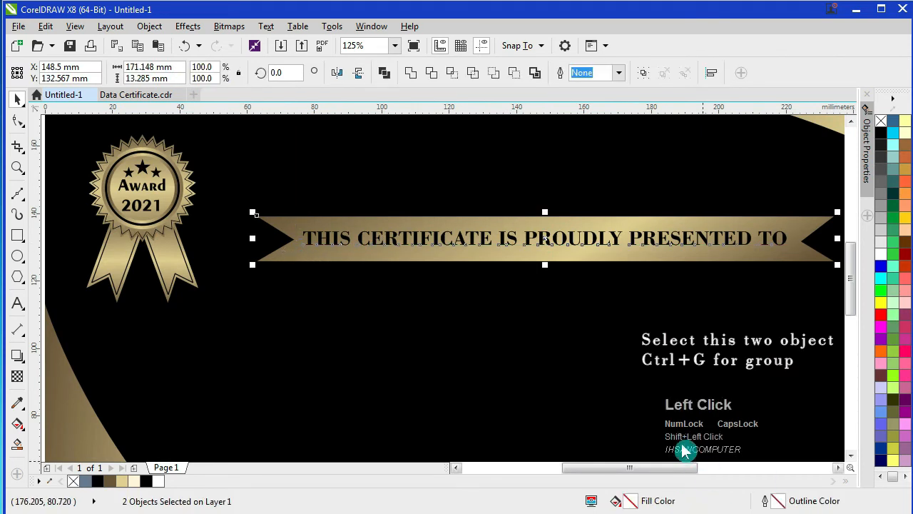
key("ctrl+g")
key("F4")
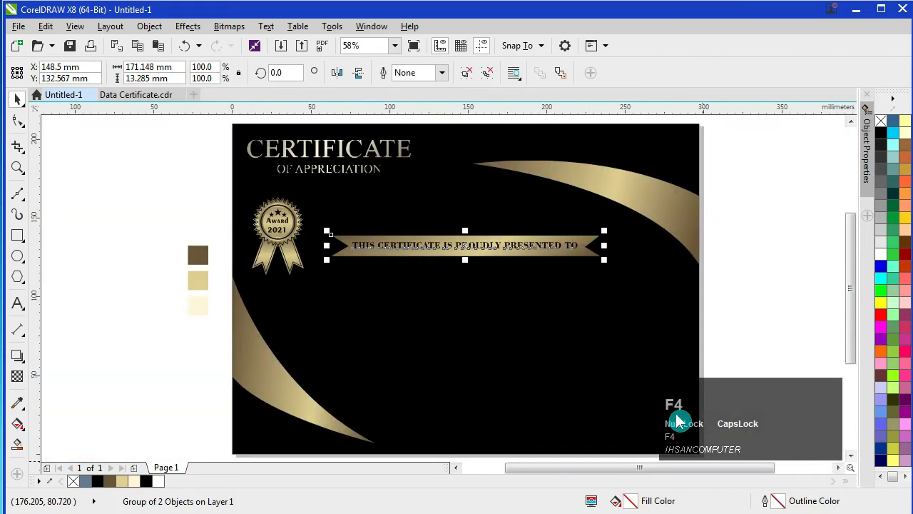
left_click(740, 285)
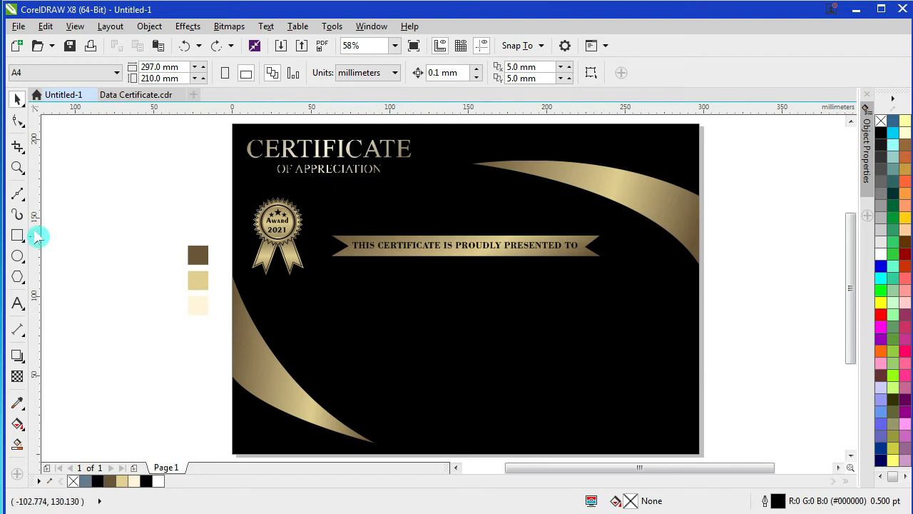
Step: Type the recipient's name below the banner in white Embassy BT
left_click(17, 304)
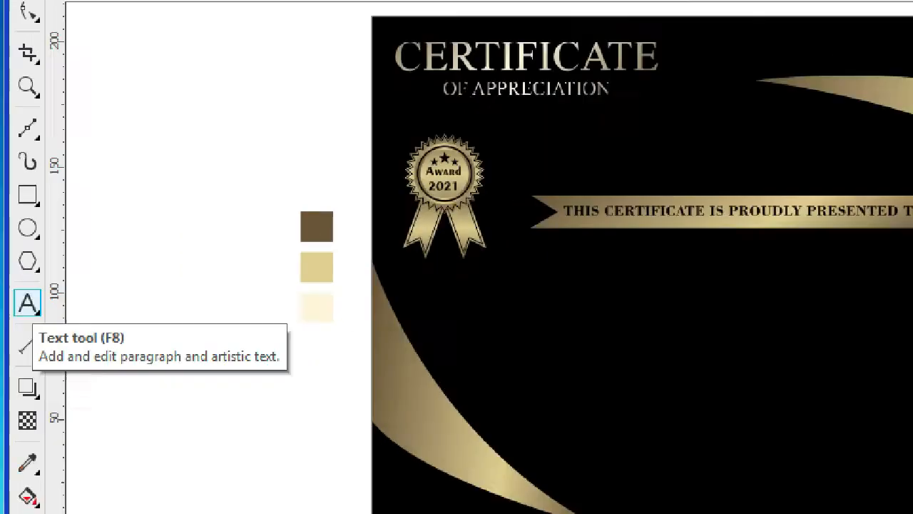
left_click(344, 285)
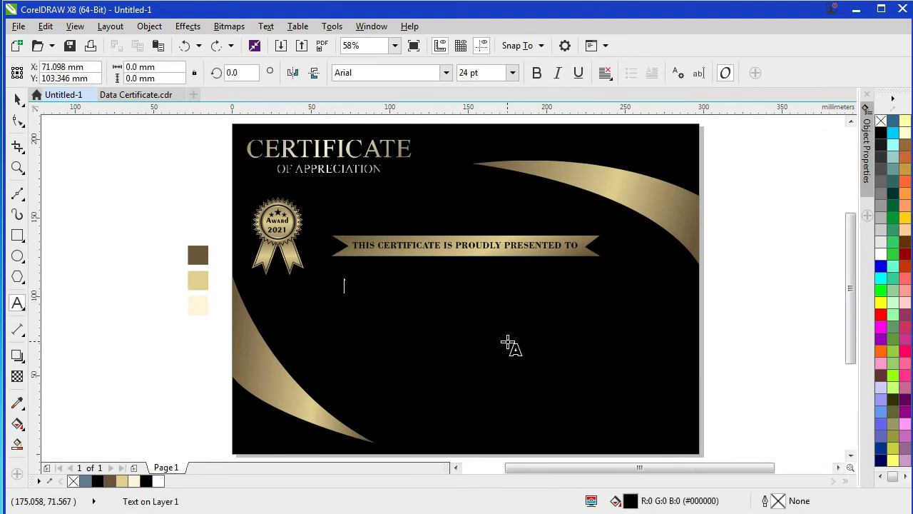
key("shift")
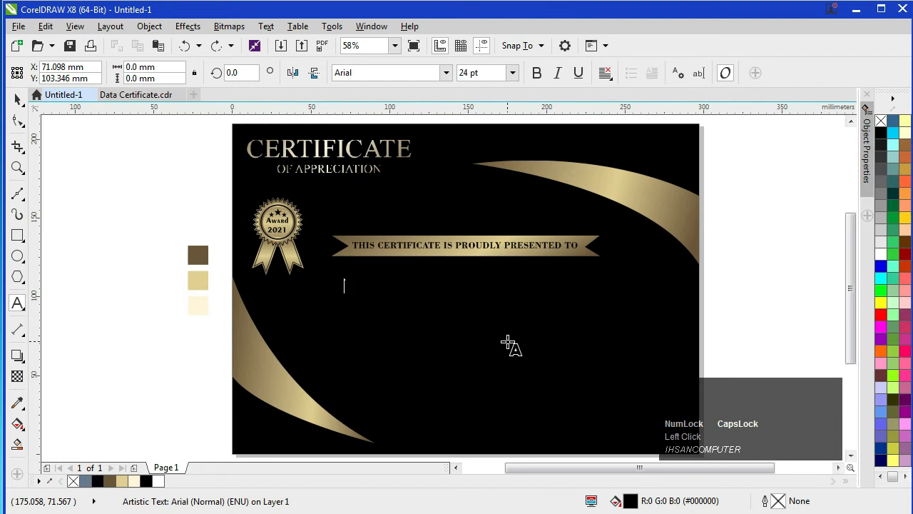
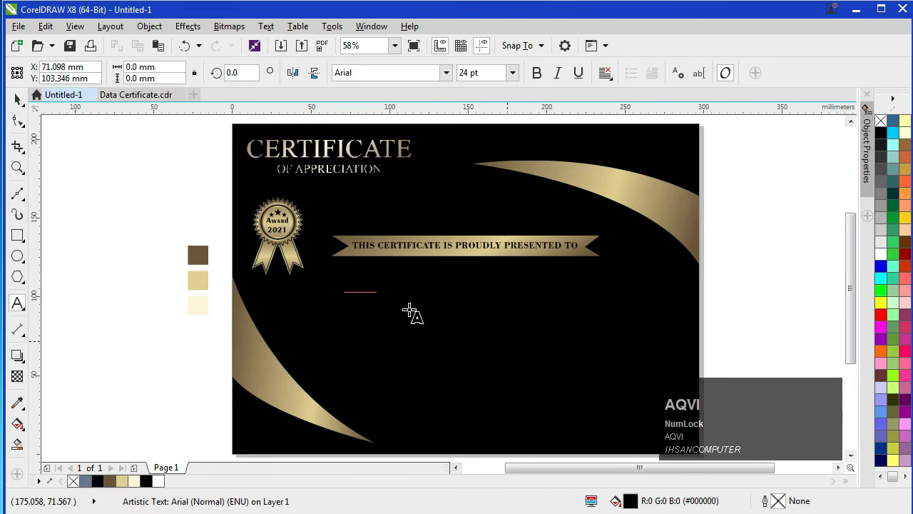
left_click(17, 99)
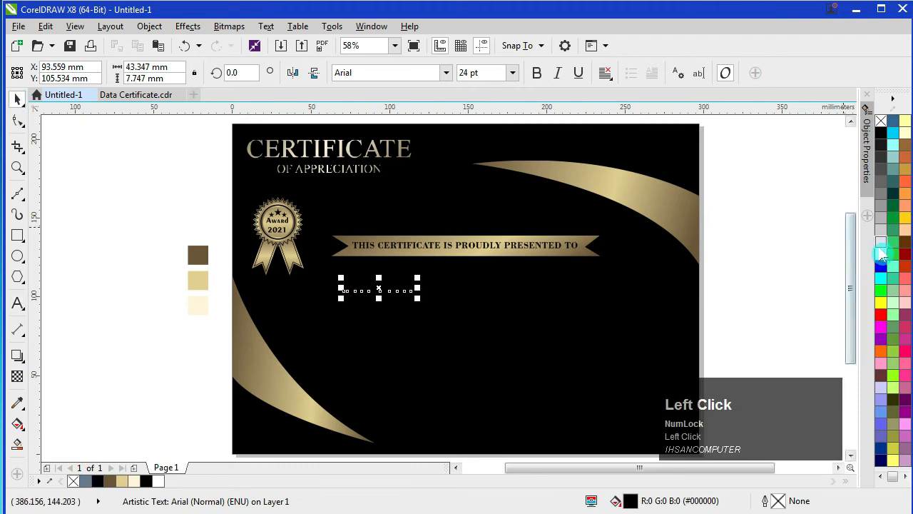
left_click(881, 253)
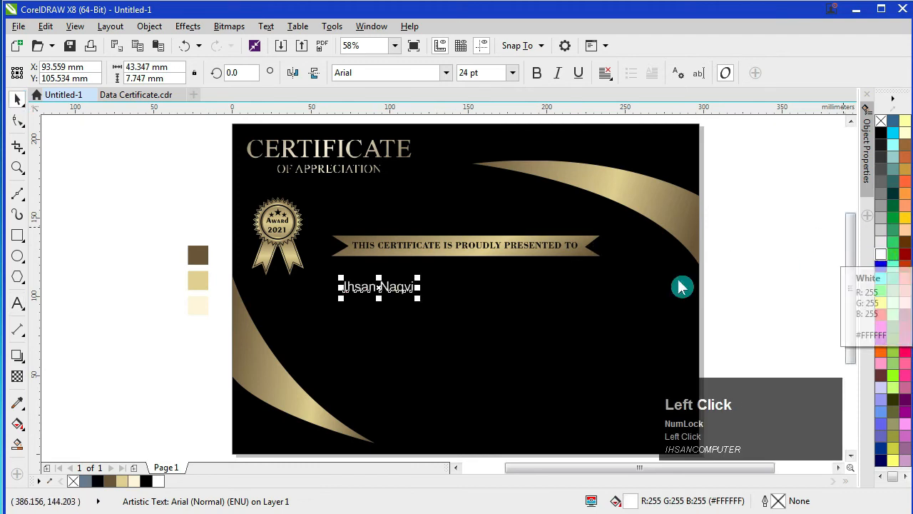
left_click(446, 72)
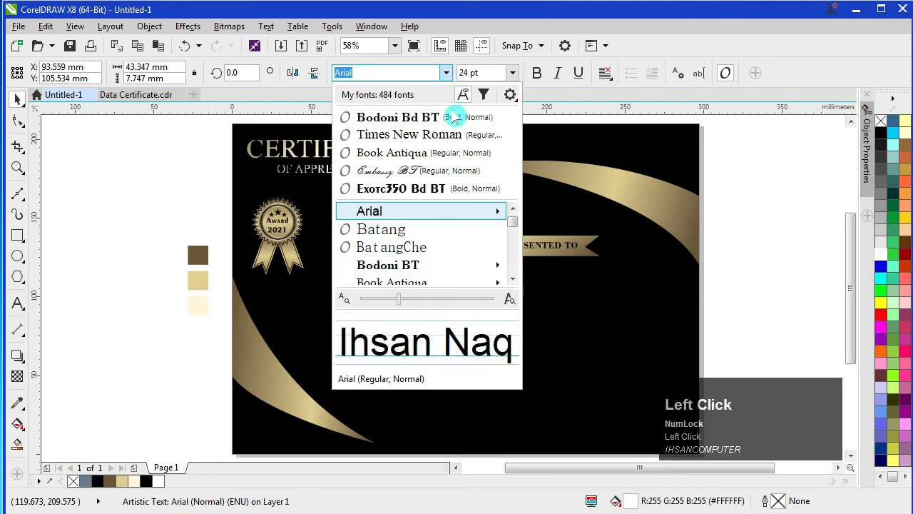
left_click(429, 180)
Step: Scale the name to about 90 pt under the banner and copy the gold curve's fill onto it
left_click_drag(411, 276, 638, 230)
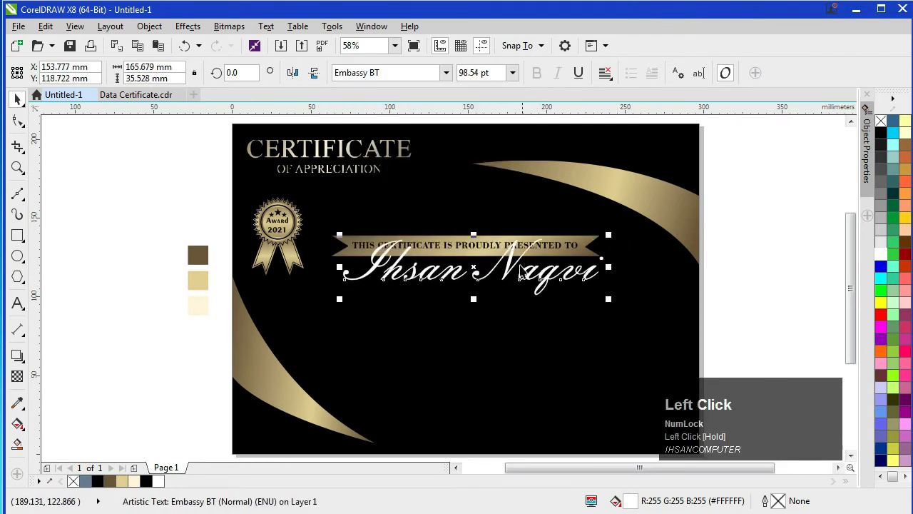
left_click_drag(513, 274, 502, 291)
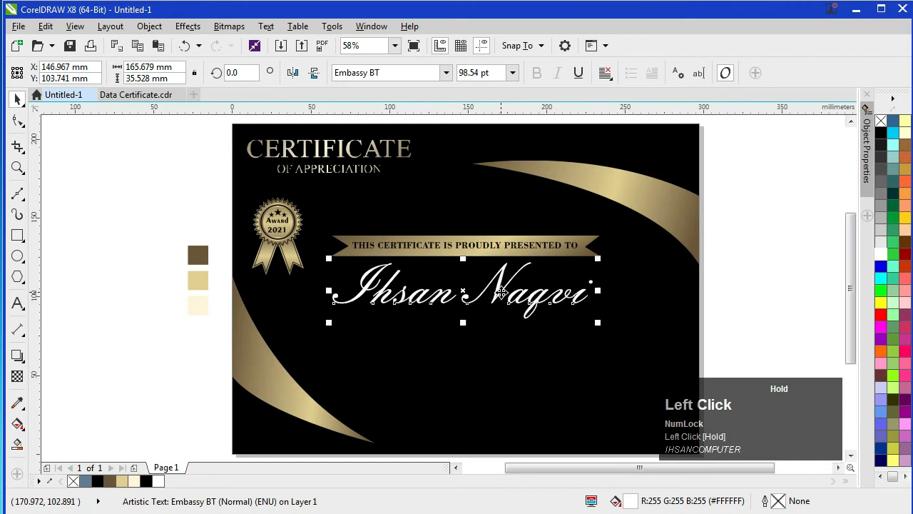
mouse_move(600, 261)
left_mouse_down()
mouse_move(589, 270)
mouse_move(602, 243)
mouse_move(593, 268)
left_mouse_up()
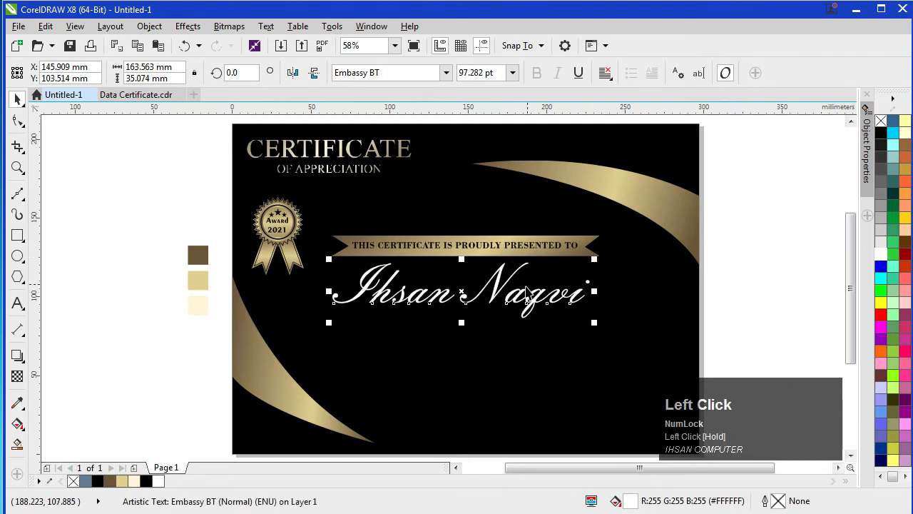
left_click_drag(501, 292, 498, 292)
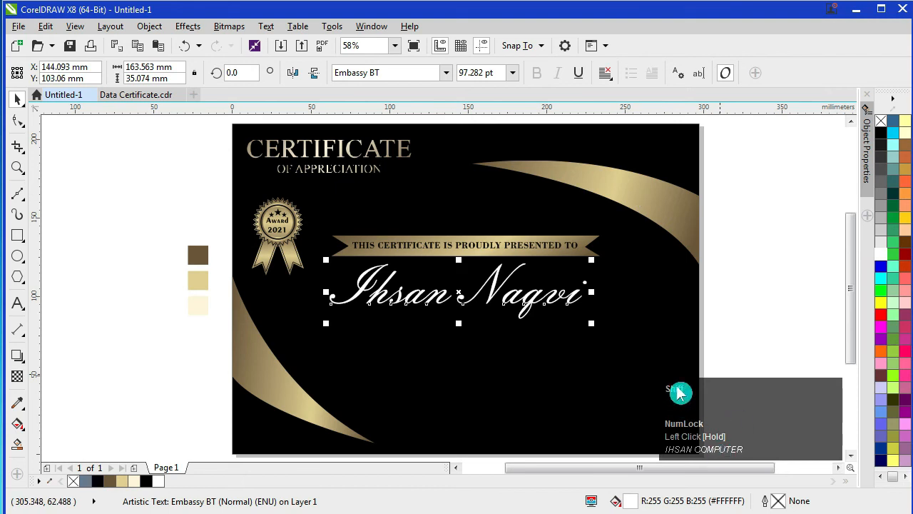
left_click_drag(669, 200, 501, 295)
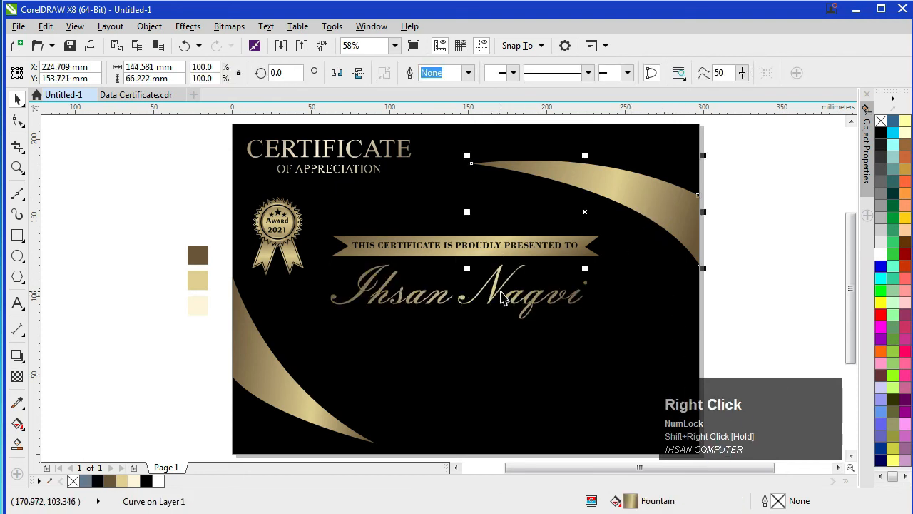
Step: Make the name's gradient middle stop light cream and widen the gradient's start and end points
left_click(492, 296)
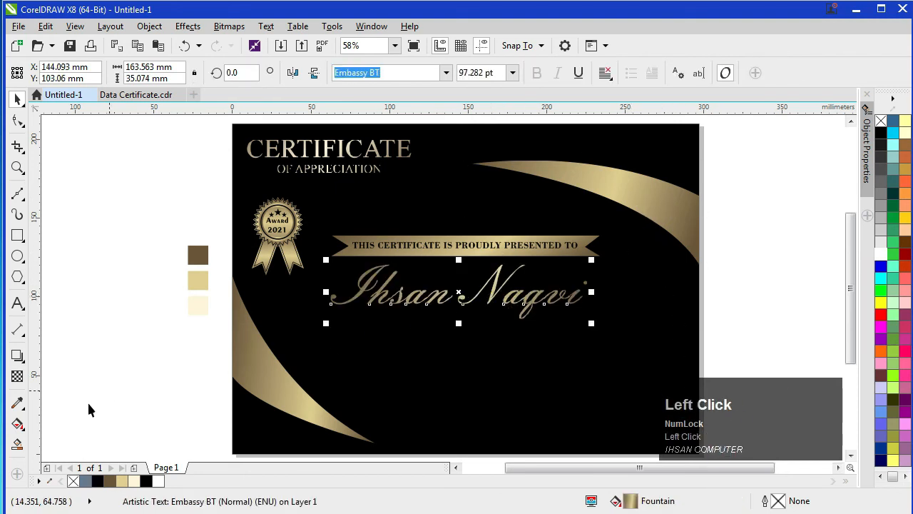
left_click(19, 423)
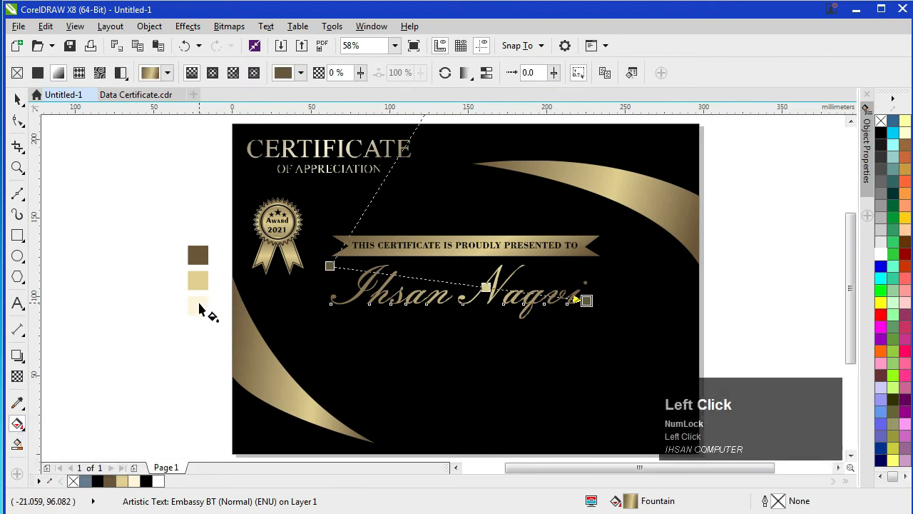
left_click_drag(485, 286, 466, 284)
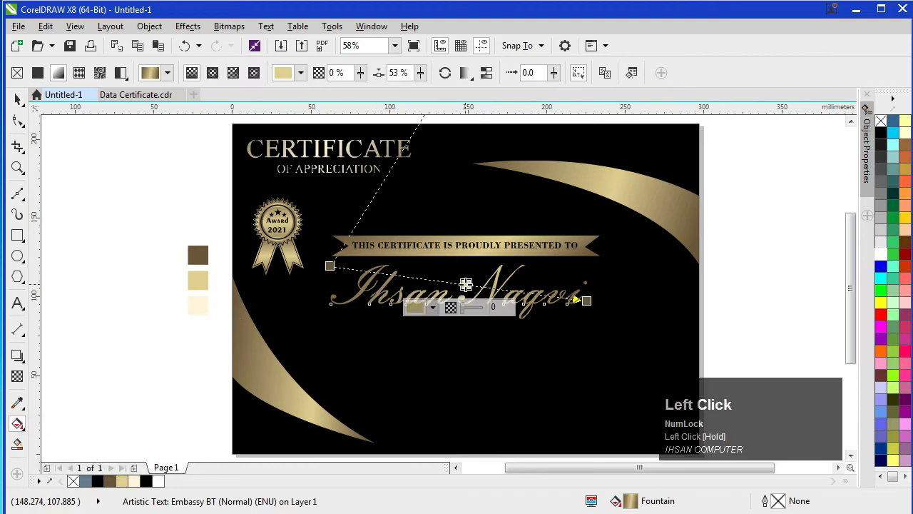
left_click(143, 482)
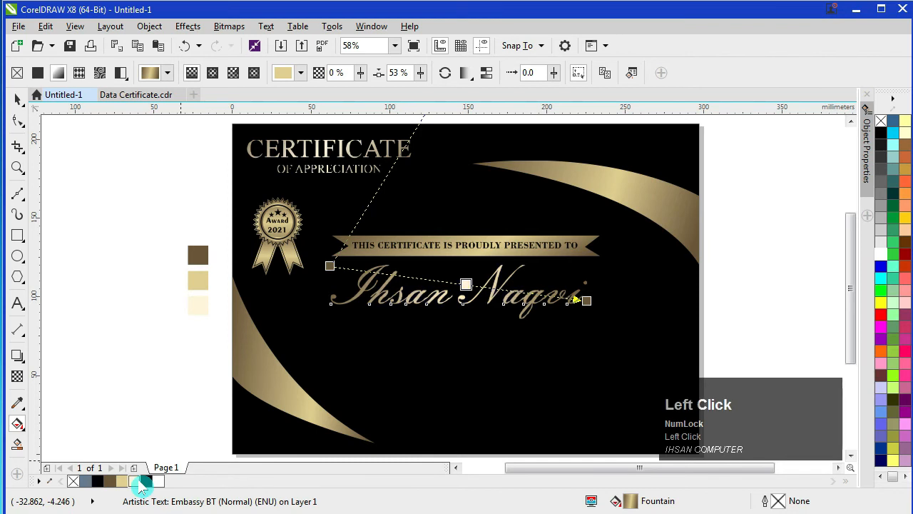
left_click_drag(466, 284, 459, 283)
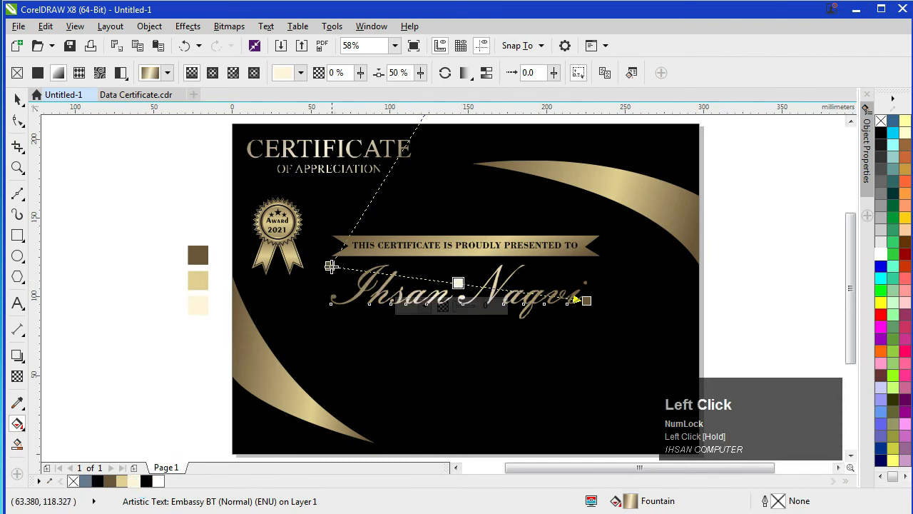
left_click_drag(330, 265, 311, 264)
left_click_drag(589, 309, 605, 308)
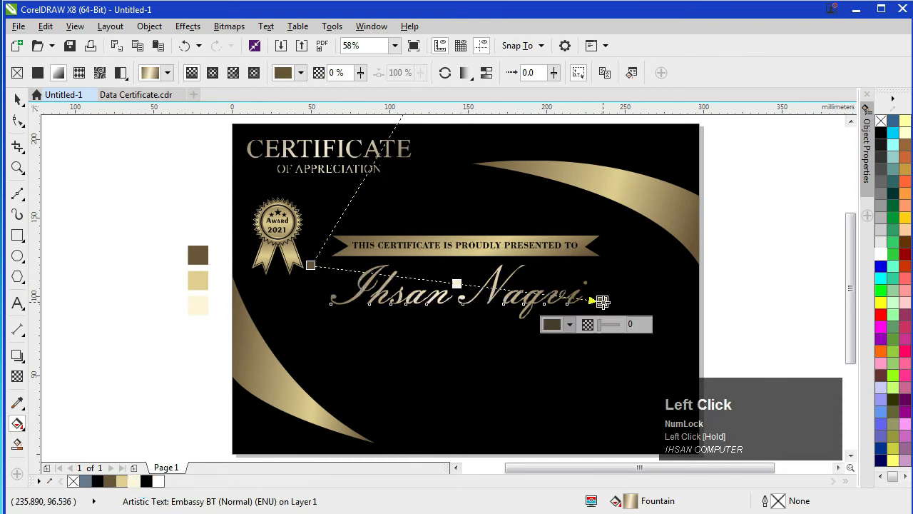
left_click_drag(310, 266, 327, 264)
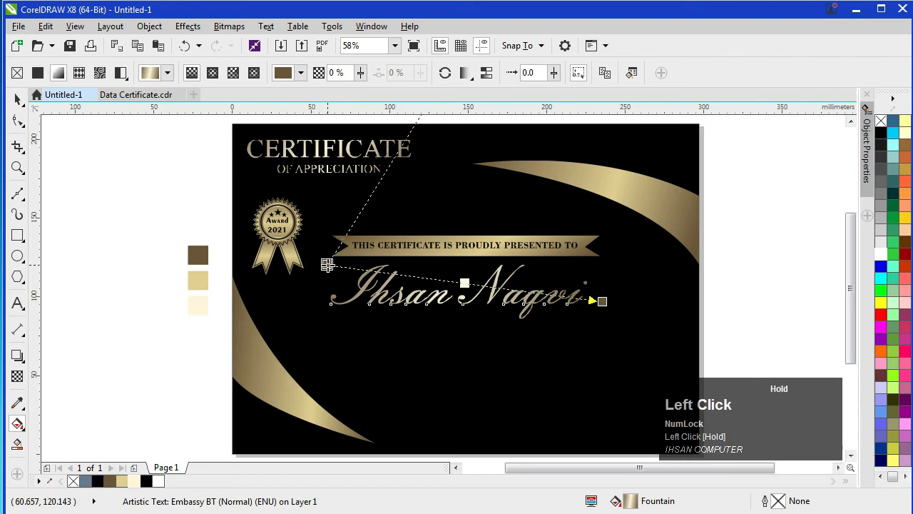
left_click(17, 99)
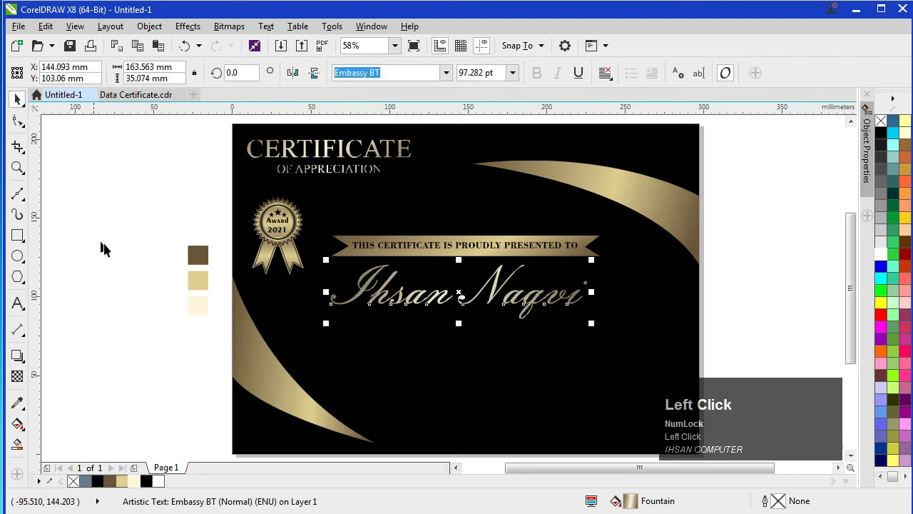
Step: Centre the name horizontally under the banner
left_click(140, 269)
left_click(433, 308)
left_click(467, 246, "shift")
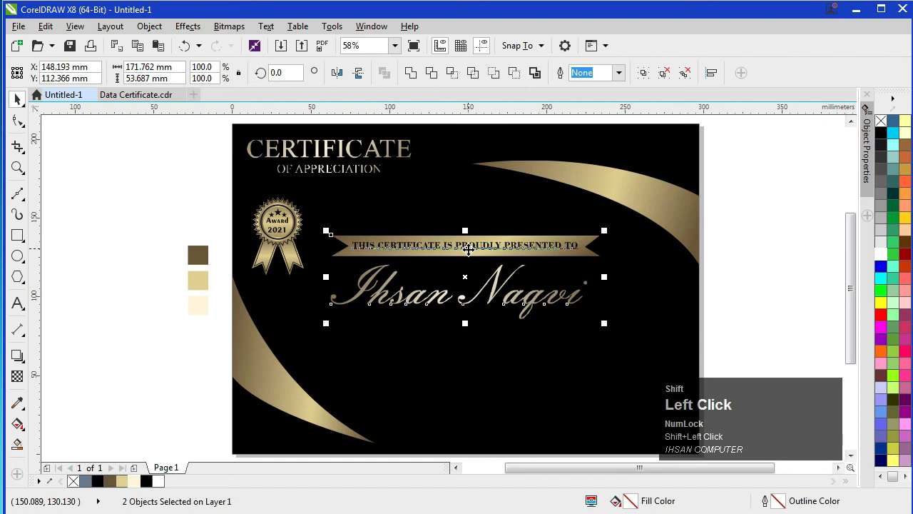
key("c")
left_click(119, 342)
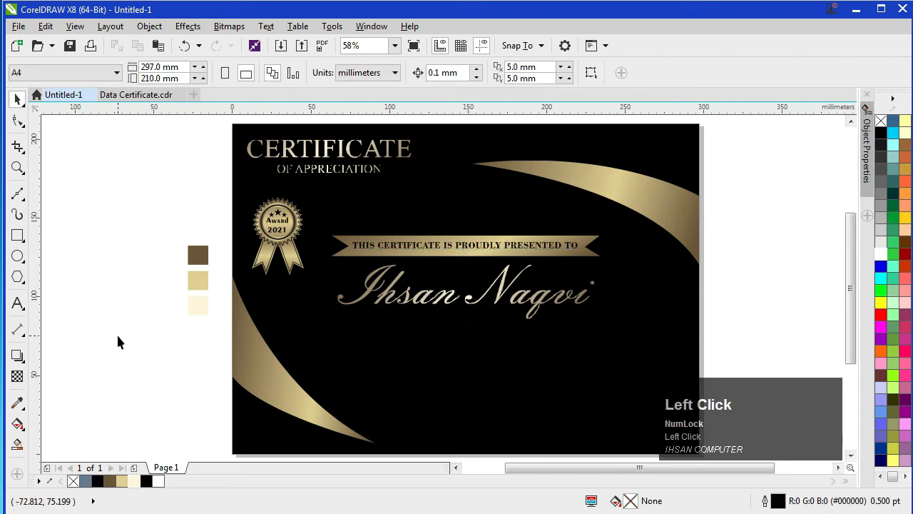
Step: Draw a thin white bar without outline just below the name
left_click(18, 235)
left_click_drag(333, 315, 591, 319)
left_click(881, 253)
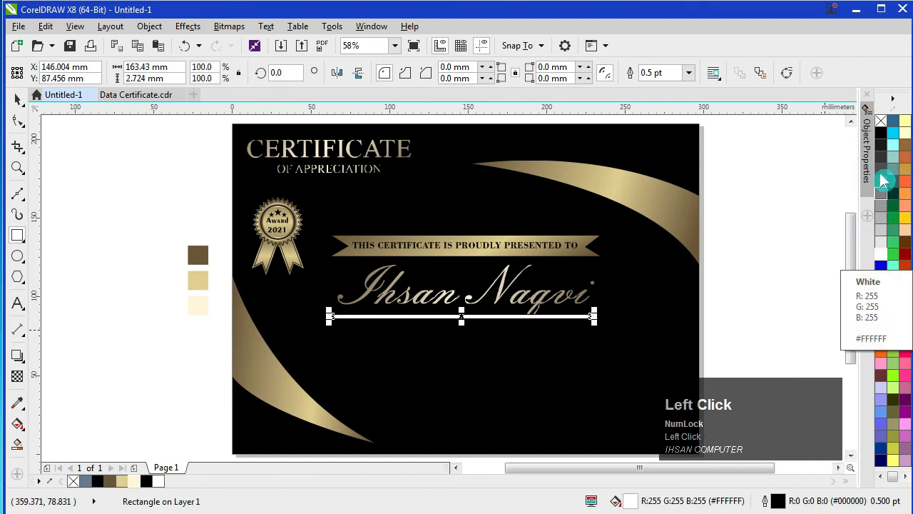
right_click(881, 121)
left_click(17, 99)
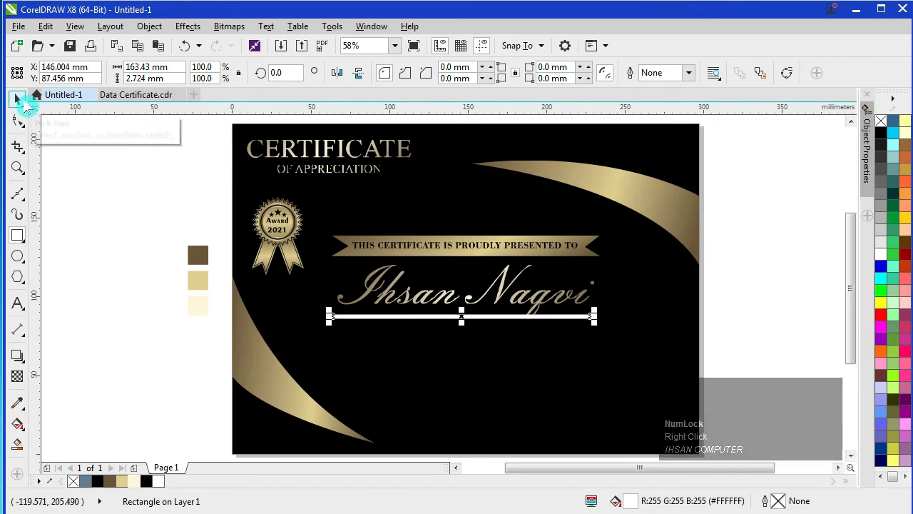
key("Down")
key("Down")
key("Down")
key("Down")
key("Down")
key("Down")
key("Down")
key("Down")
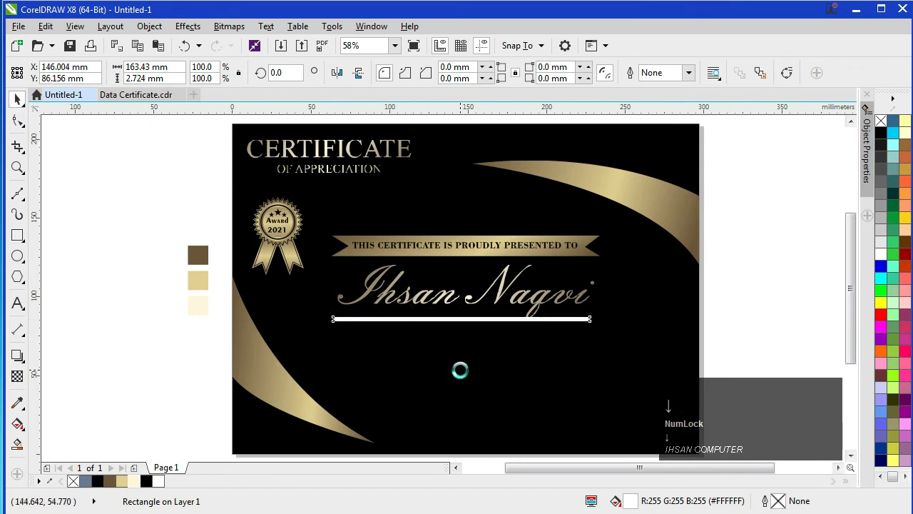
key("Down")
Step: Copy the gold curve's gradient fill onto the bar
scroll(458, 339, "up", 2)
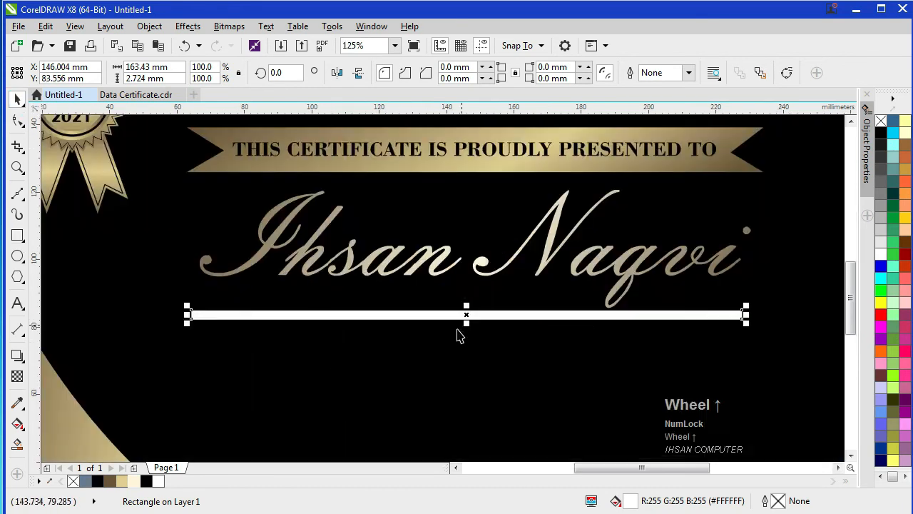
scroll(458, 337, "down", 2)
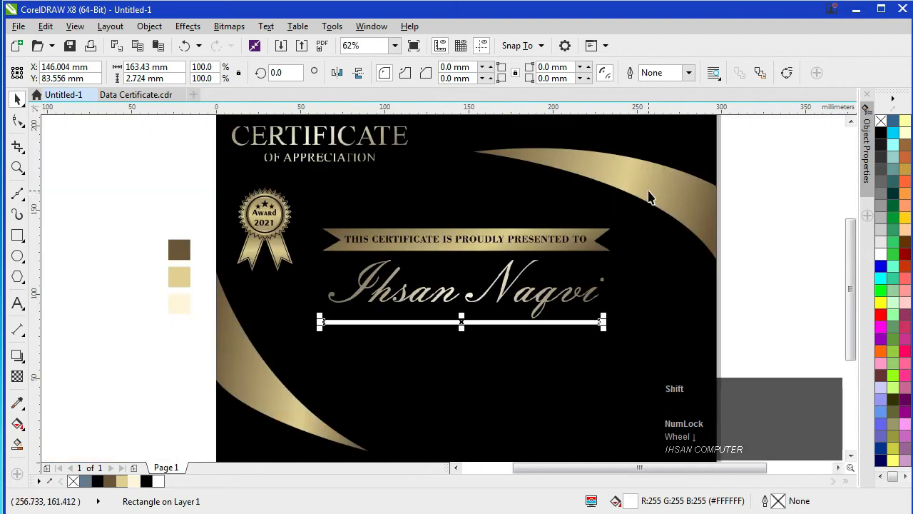
right_click(684, 209, "shift")
left_click_drag(591, 279, 525, 325)
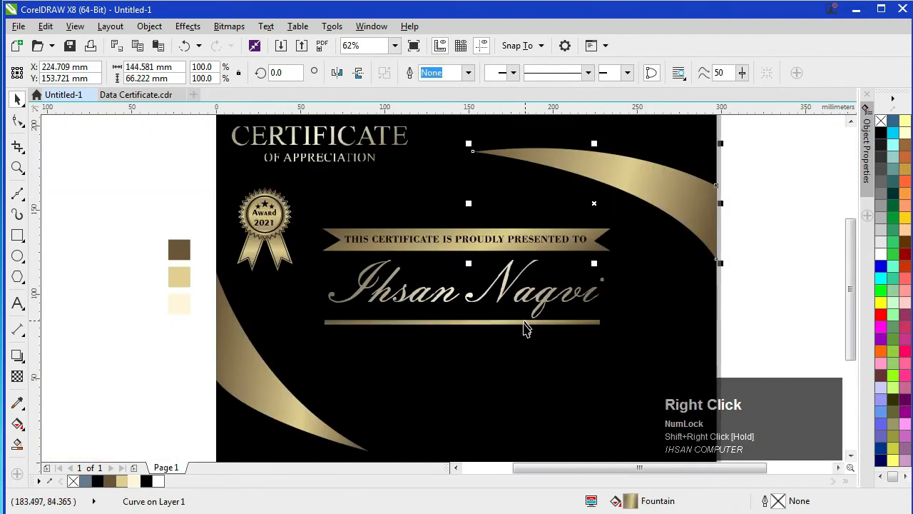
left_click(149, 340)
Step: Halve the gold underline's thickness to about 1.4 mm and align it with the banner text
scroll(426, 340, "down", 1)
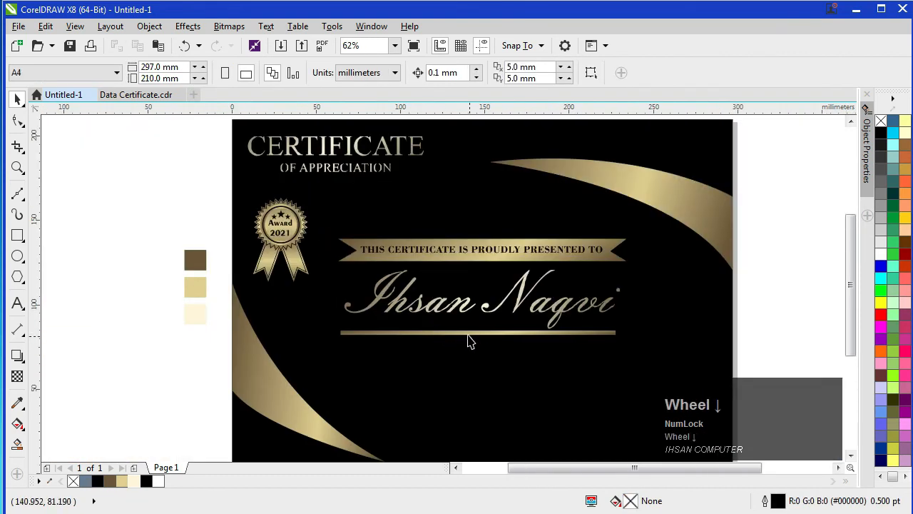
left_click(468, 332)
scroll(480, 342, "down", 4)
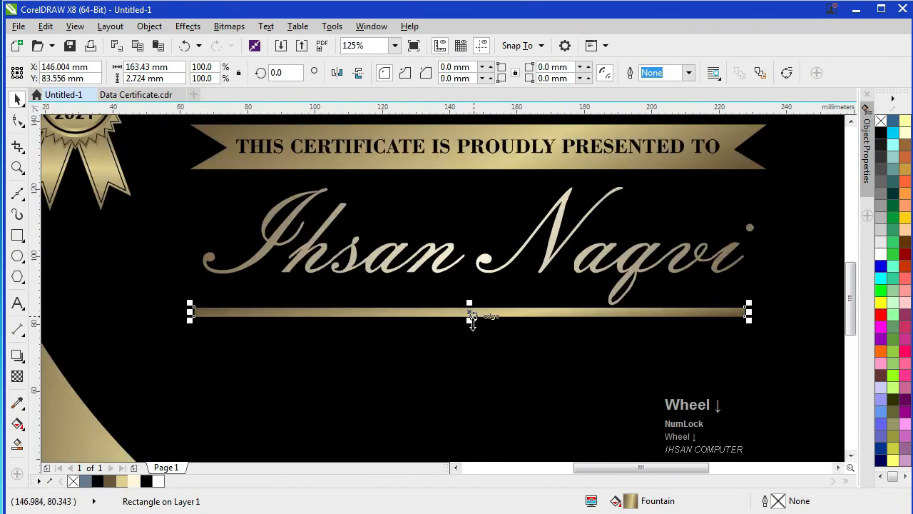
scroll(473, 323, "up", 2)
left_click_drag(467, 316, 467, 303)
scroll(468, 308, "down", 2)
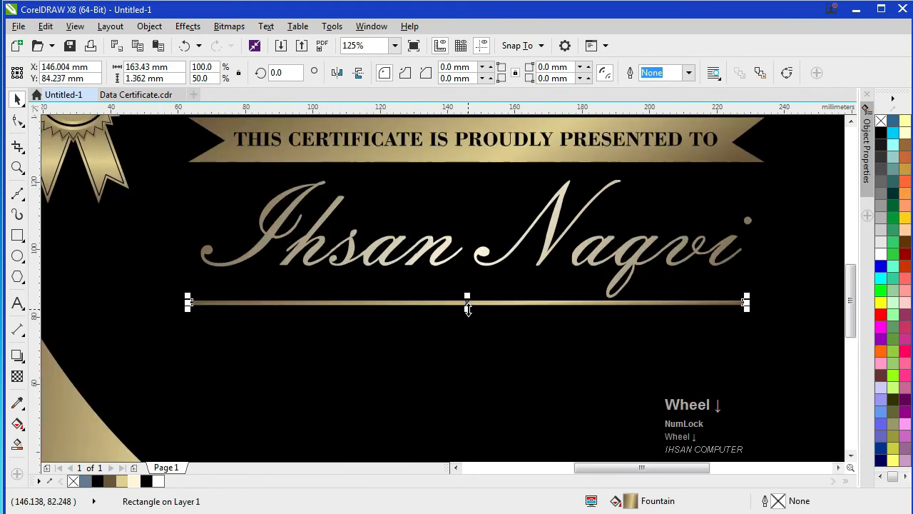
scroll(468, 308, "down", 2)
key("F4")
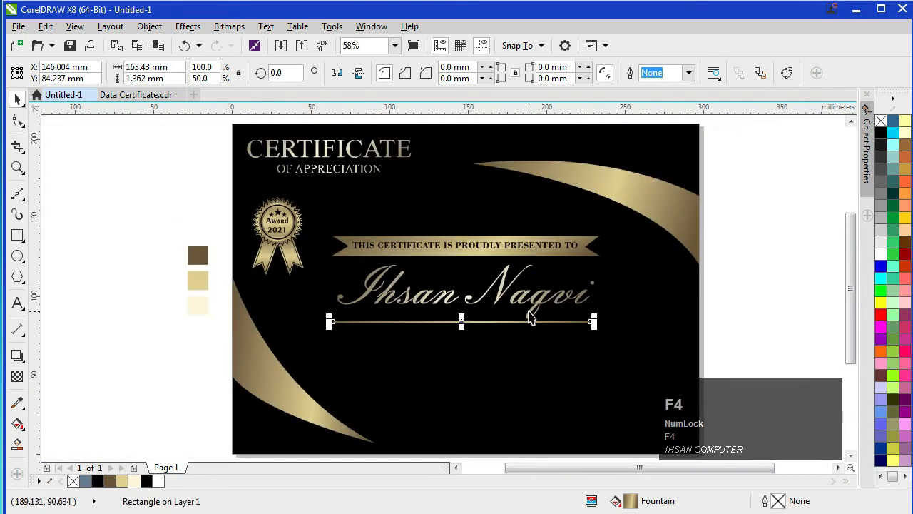
left_click(510, 245, "shift")
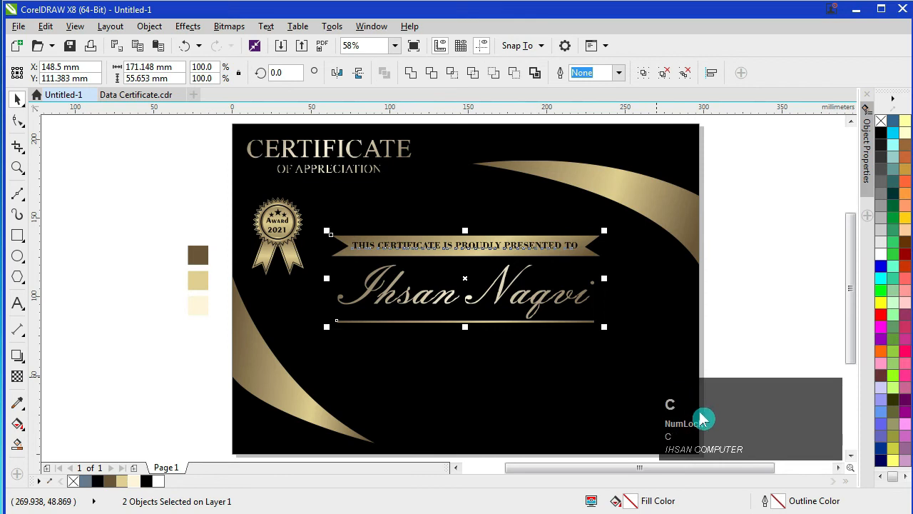
left_click(761, 312)
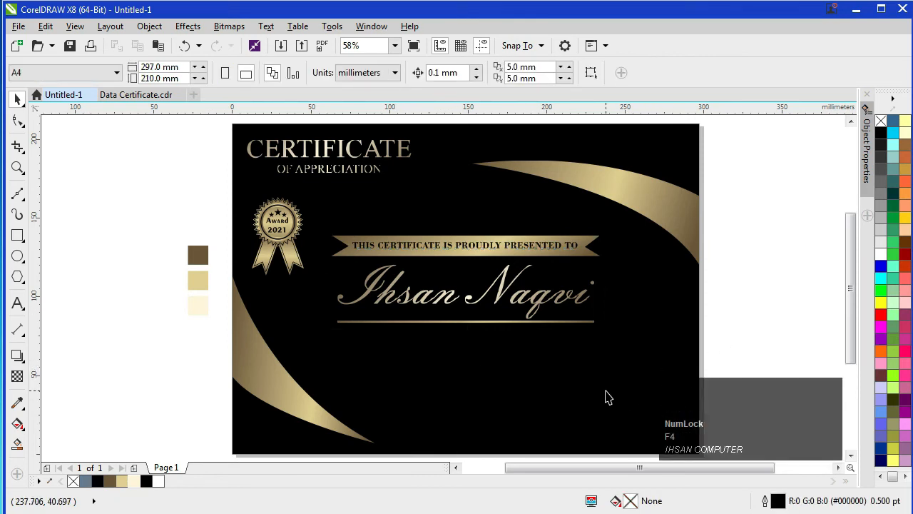
Step: Copy the two lorem ipsum paragraphs from Data Certificate.cdr and paste them into the certificate
left_click(159, 95)
left_click(427, 317)
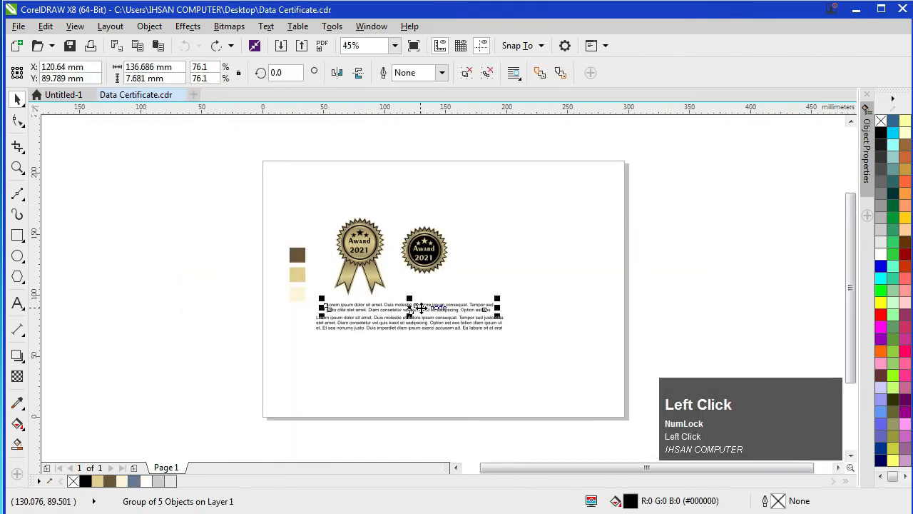
left_click(417, 314, "shift")
key("ctrl+c")
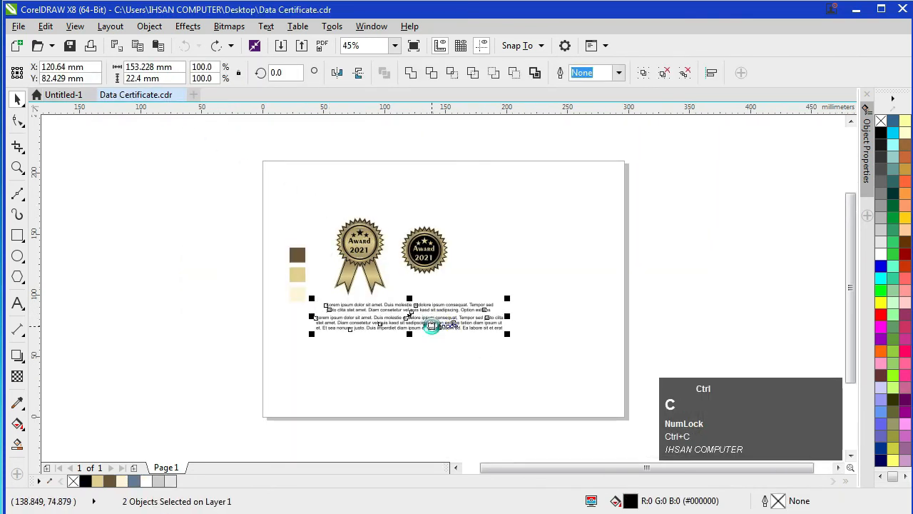
left_click(70, 96)
key("ctrl+v")
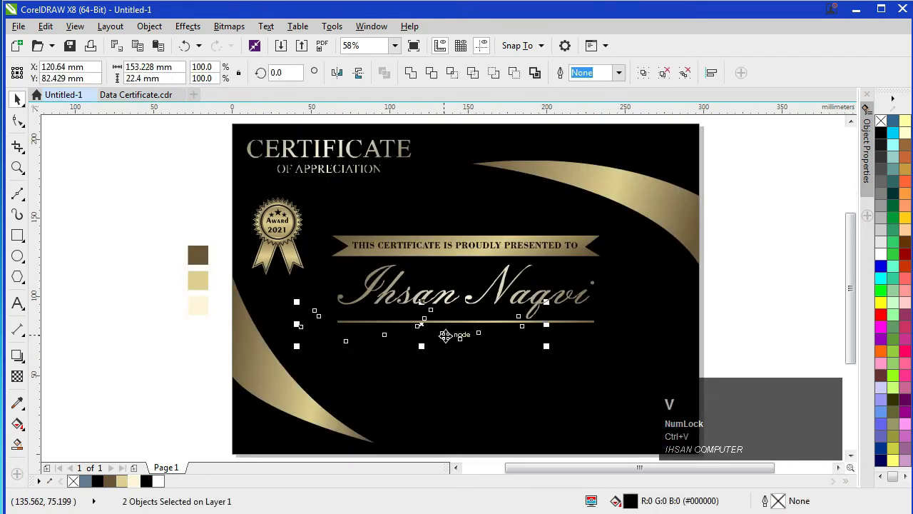
Step: Position the pasted paragraphs below the gold underline and select them with the banner text
left_click_drag(457, 337, 496, 364)
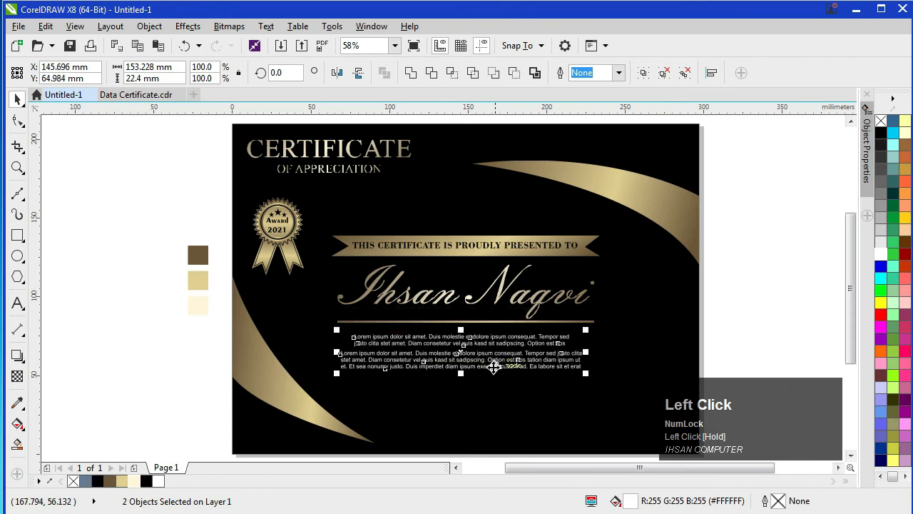
key("Up")
key("Up")
key("Down")
key("Right")
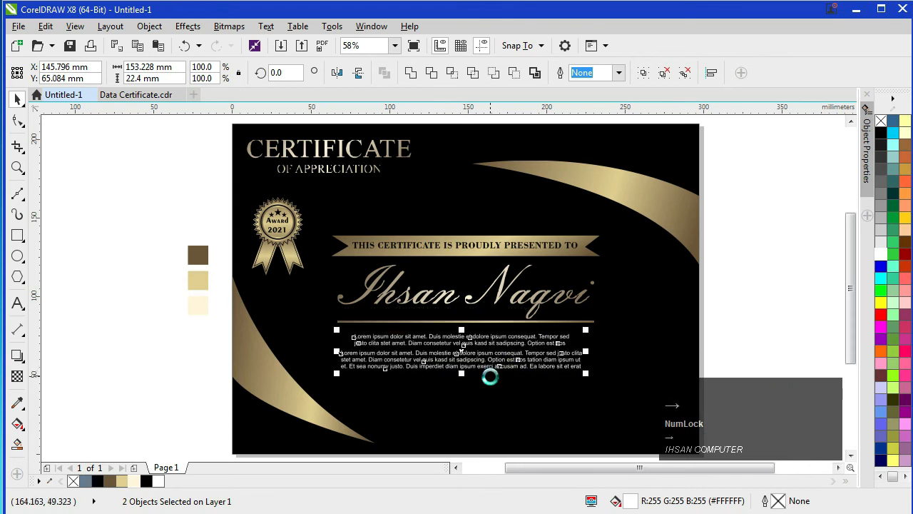
left_click(509, 245, "shift")
Step: Centre the paragraphs with the banner and fill them pale cream (#FFF6DB)
key("c")
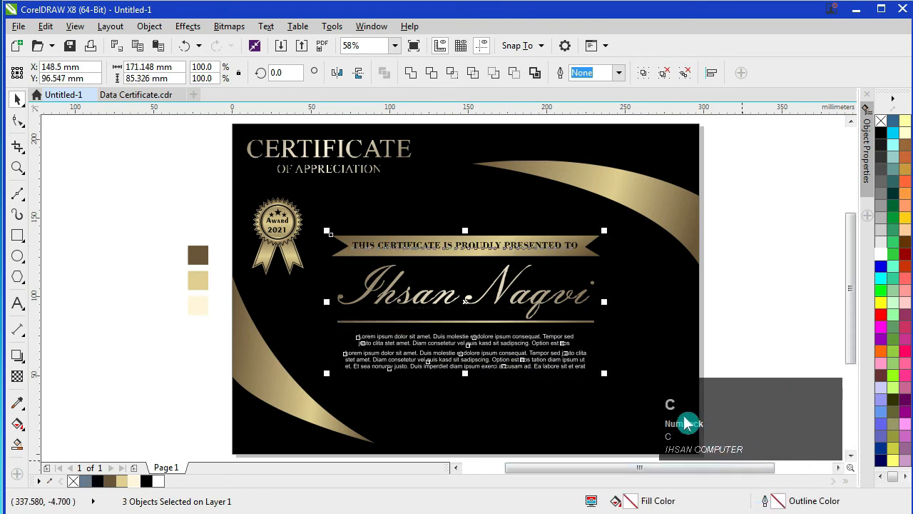
left_click(504, 369)
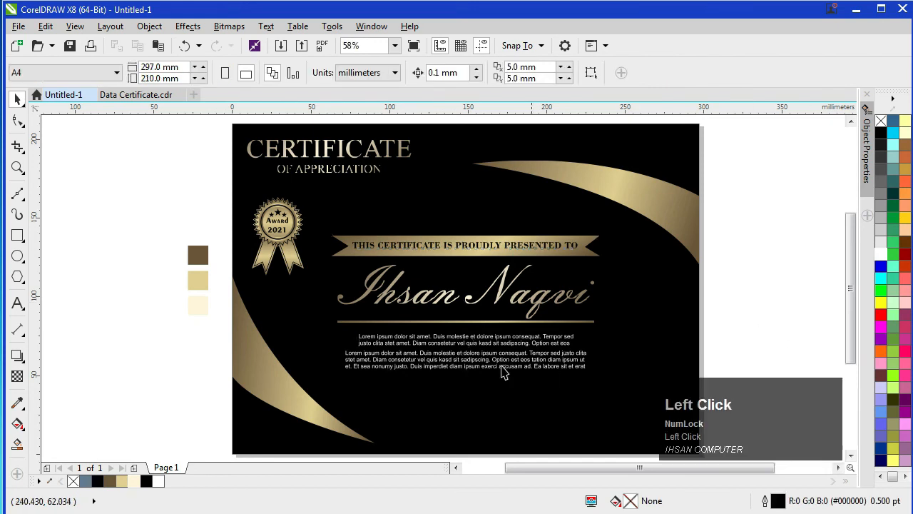
left_click(464, 344)
left_click(471, 364, "shift")
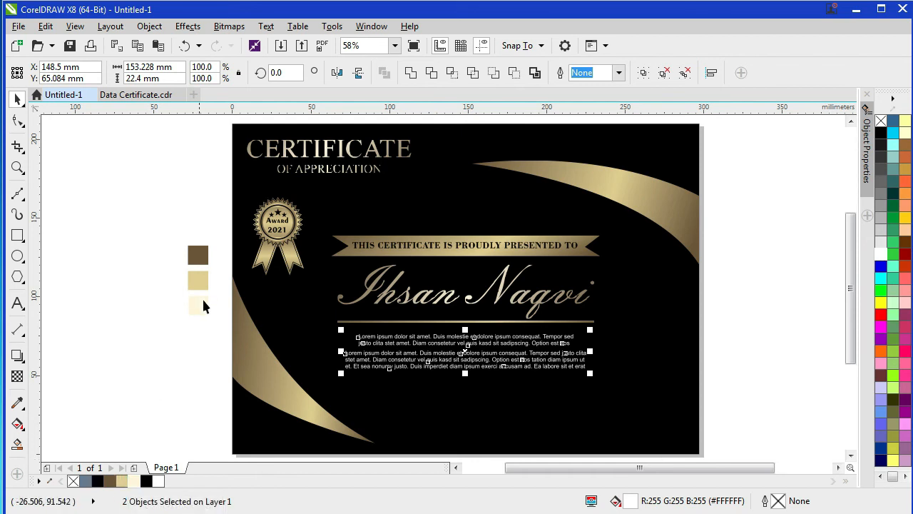
left_click(121, 480)
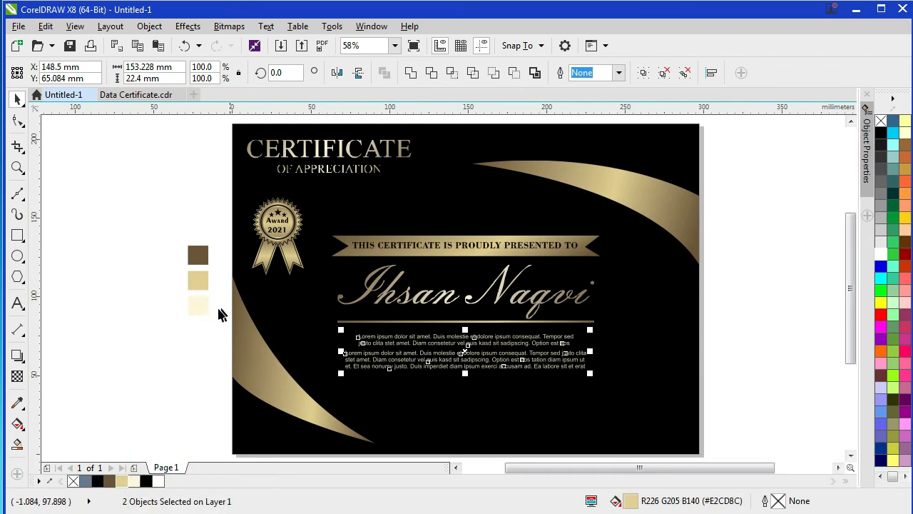
left_click(134, 480)
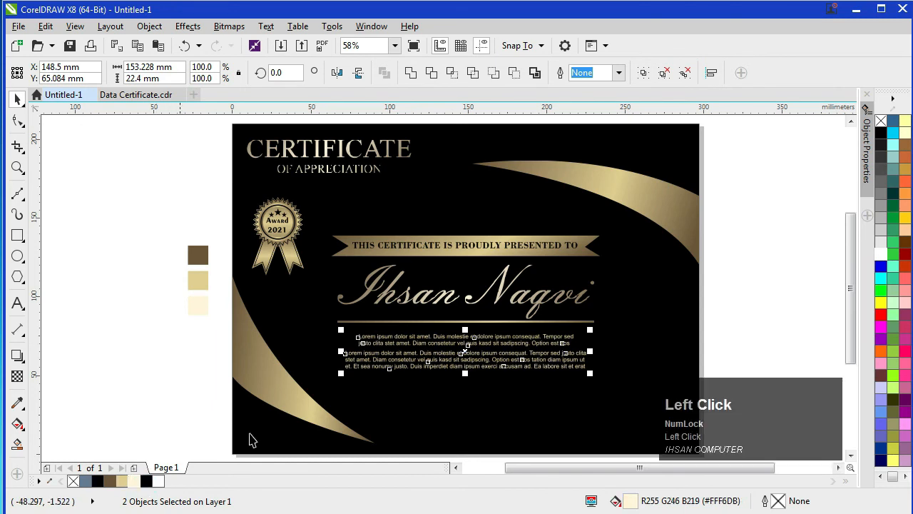
left_click(782, 303)
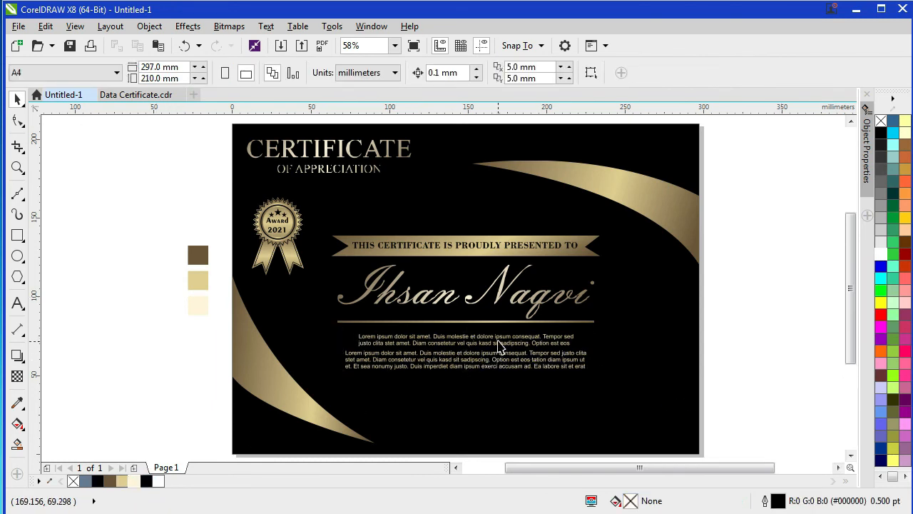
Step: Raise both paragraphs slightly beneath the gold underline
left_click(500, 344)
left_click(503, 359, "shift")
key("Up")
key("Up")
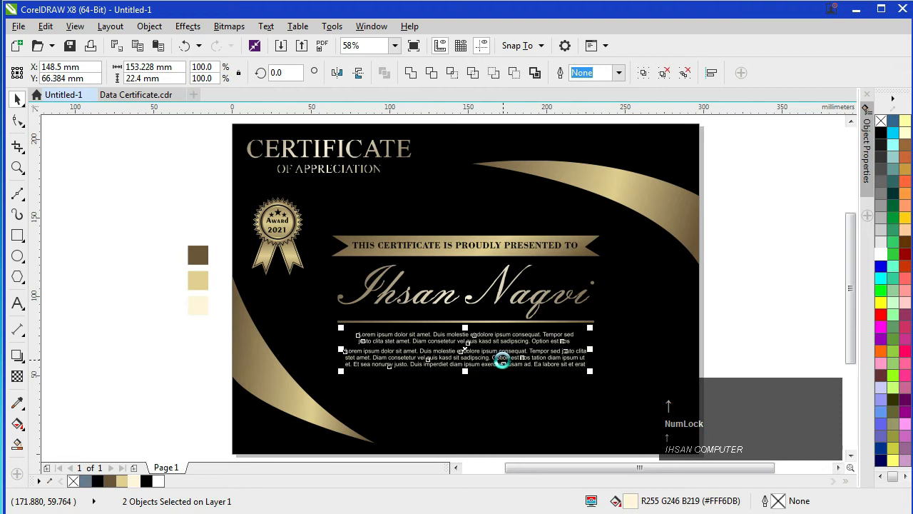
left_click(732, 288)
key("F4")
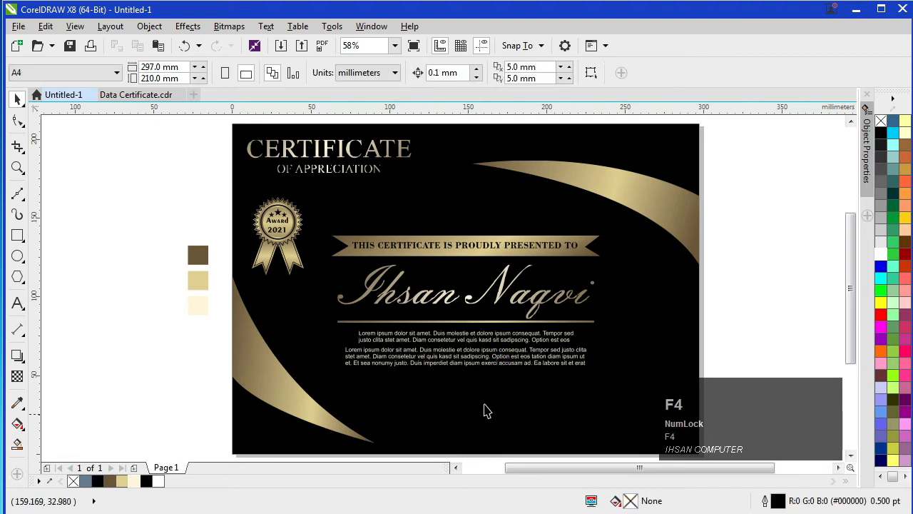
Step: Copy the round Award 2021 badge from Data Certificate.cdr and place it at the bottom centre
left_click(159, 97)
left_click(426, 250)
key("ctrl+c")
left_click(66, 94)
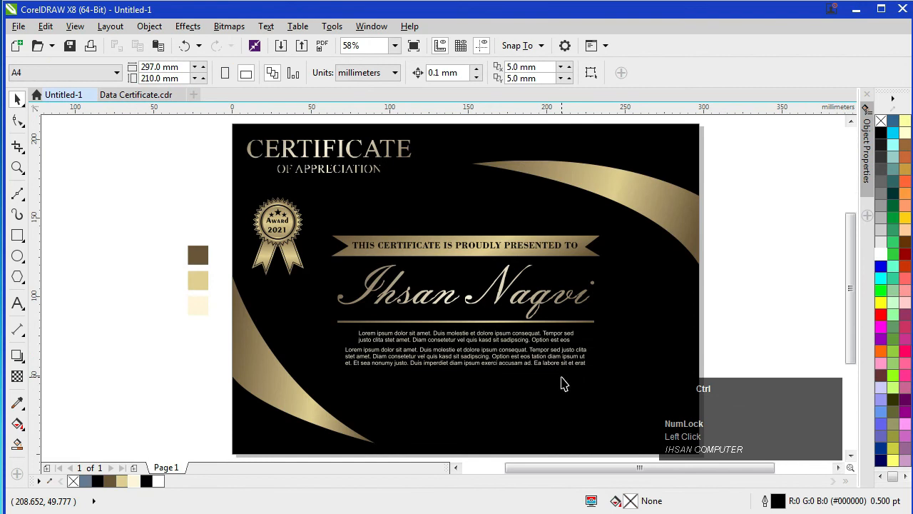
key("ctrl+v")
left_click_drag(443, 239, 477, 405)
left_click(198, 374)
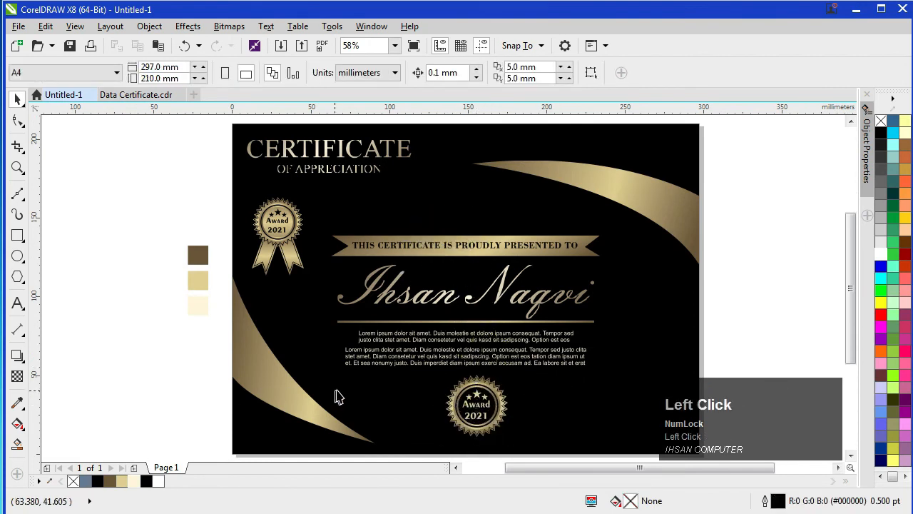
Step: Duplicate the gold underline and shorten it to about 57 mm left of the badge
left_click(408, 323)
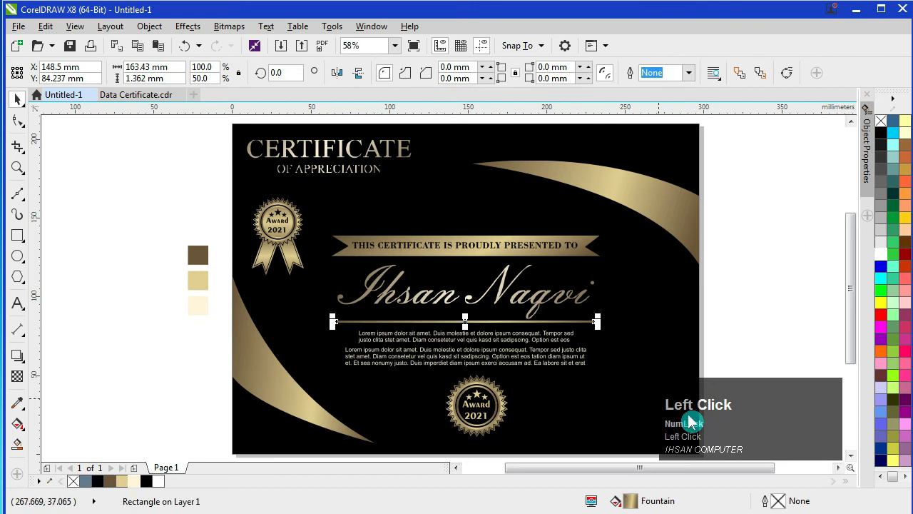
key("ctrl+c")
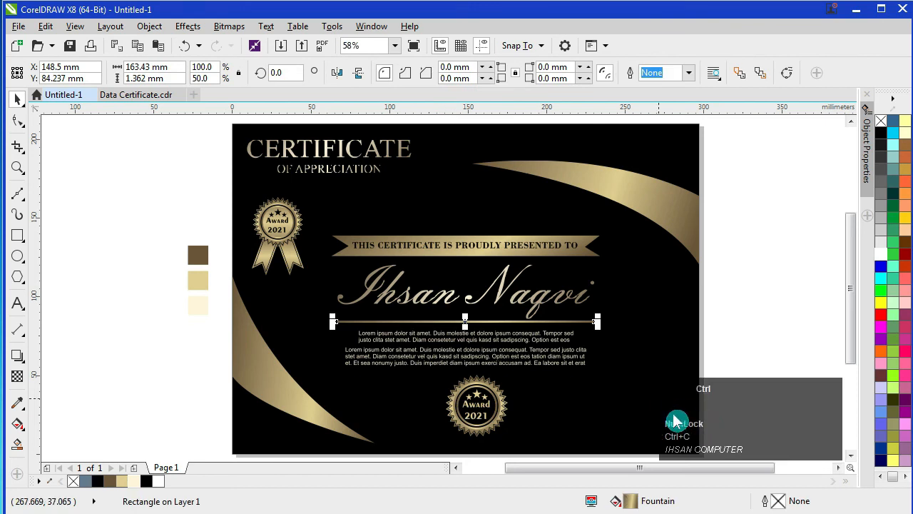
key("ctrl+v")
left_click_drag(450, 322, 423, 385)
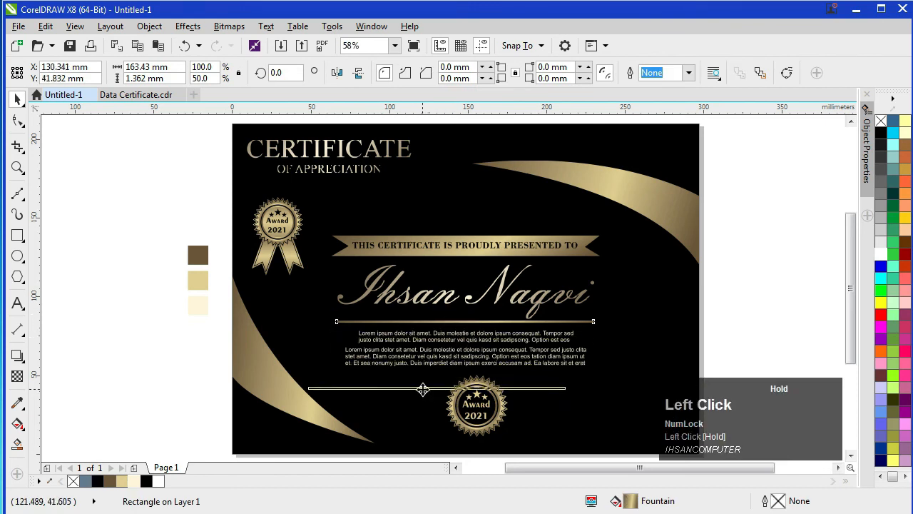
left_click_drag(573, 387, 385, 410)
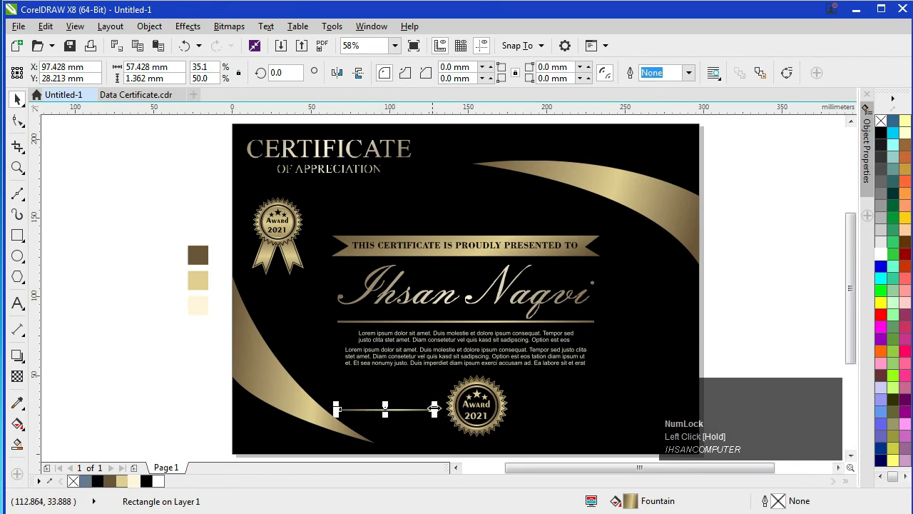
left_click(200, 376)
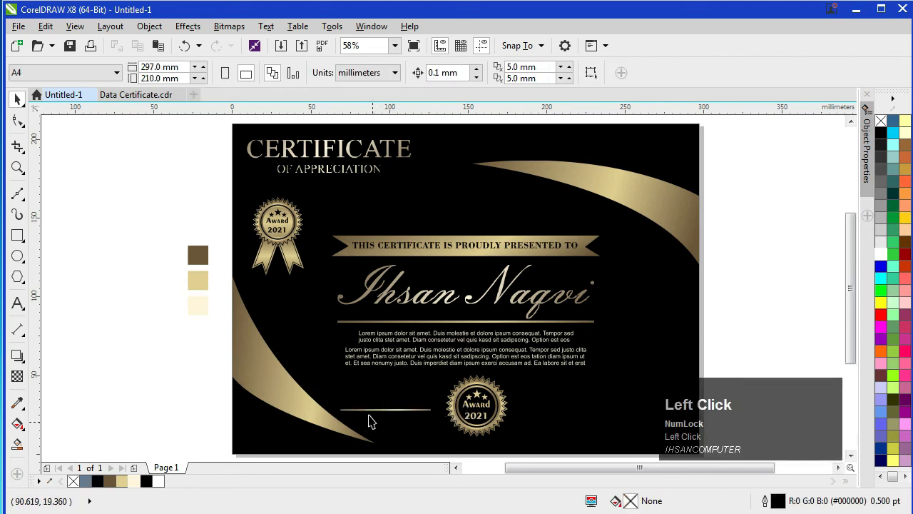
Step: Type a white capitalised DATE label below the short gold line
left_click(18, 303)
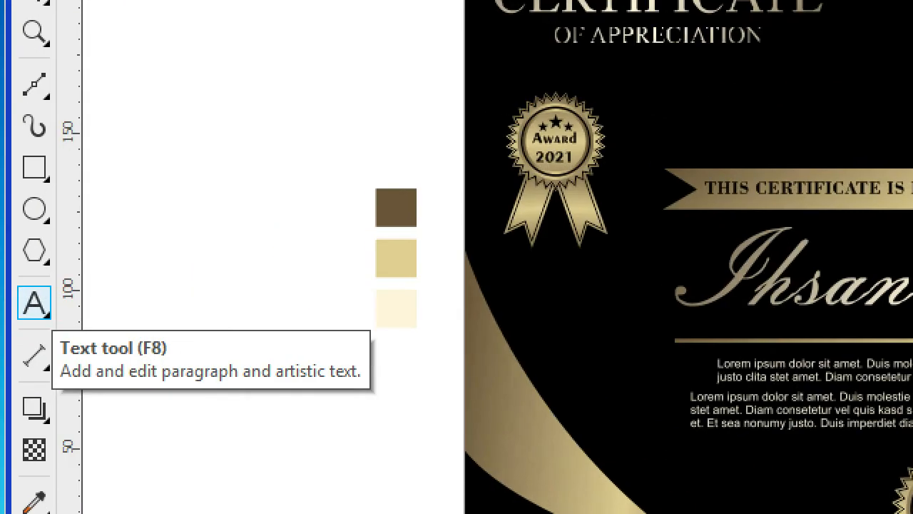
left_click(18, 304)
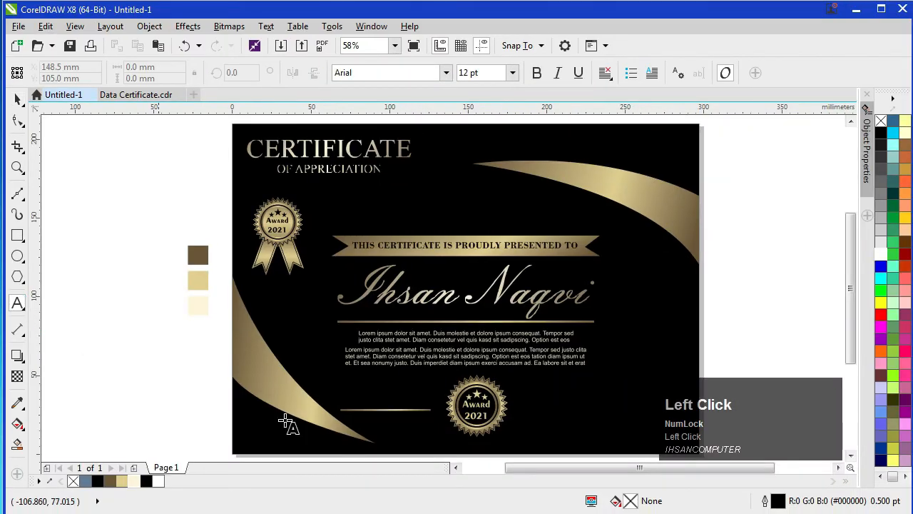
left_click(363, 421)
key("Caps_Lock")
type("DAT")
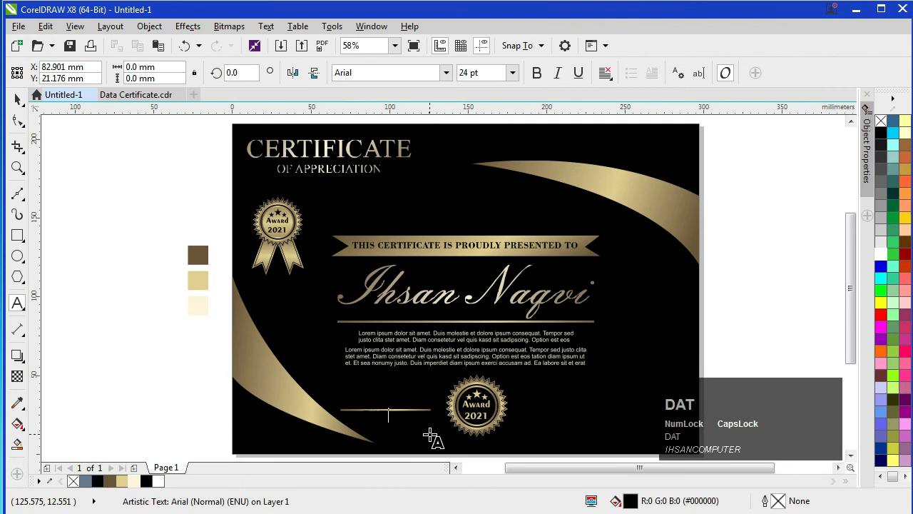
left_click(18, 99)
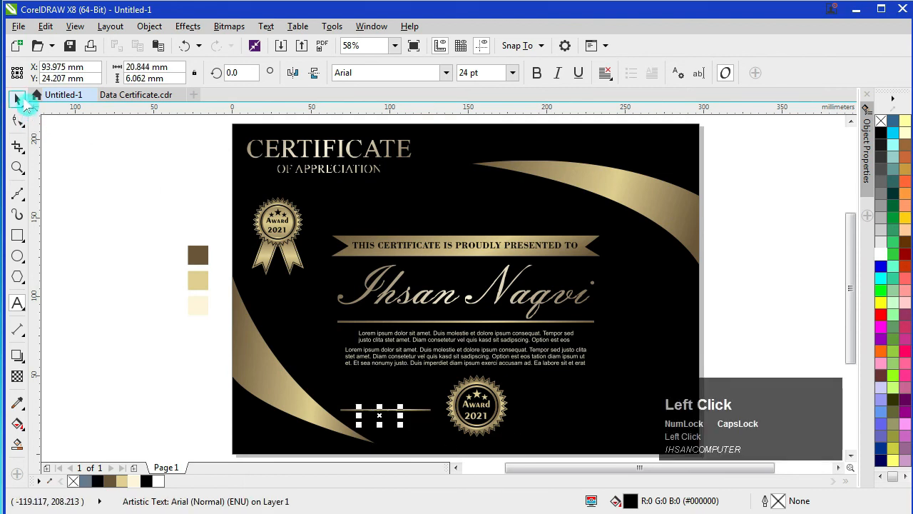
left_click(885, 261)
Step: Nudge the DATE label into place and set it in Times New Roman
key("F2")
left_click_drag(183, 298, 534, 444)
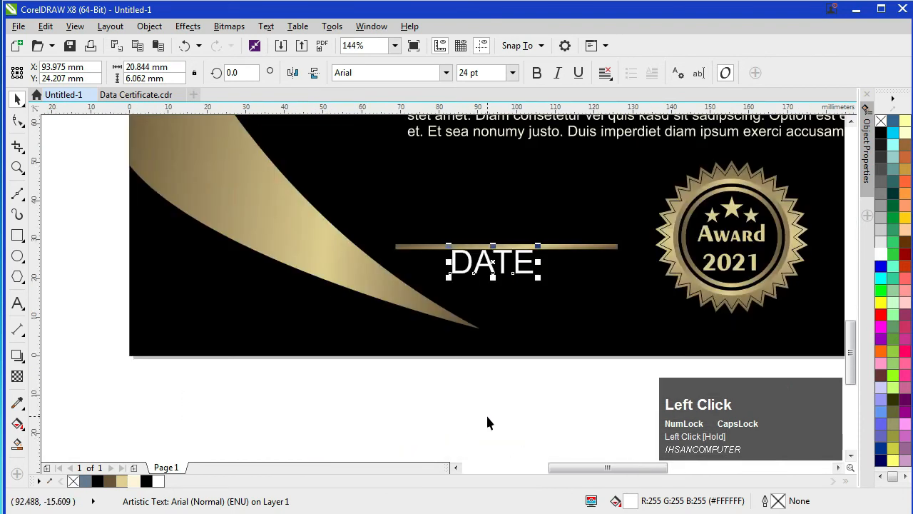
left_click_drag(494, 262, 509, 269)
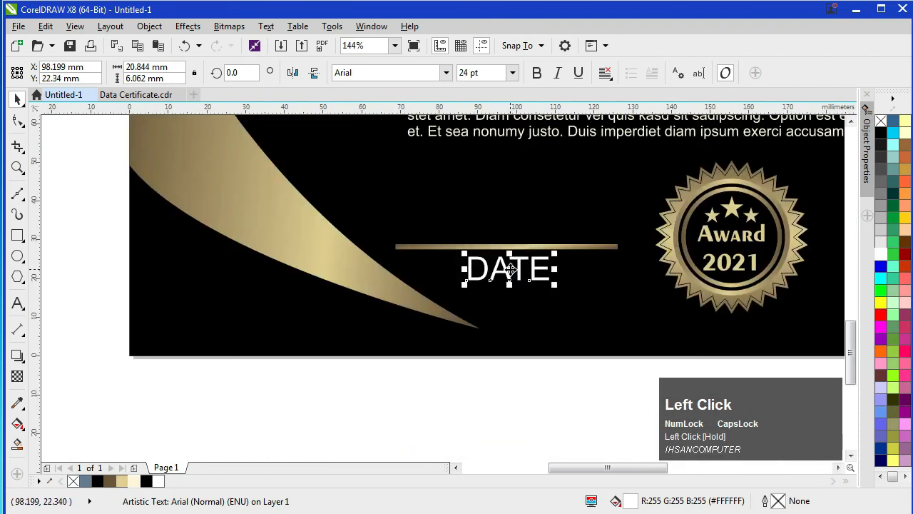
left_click(445, 72)
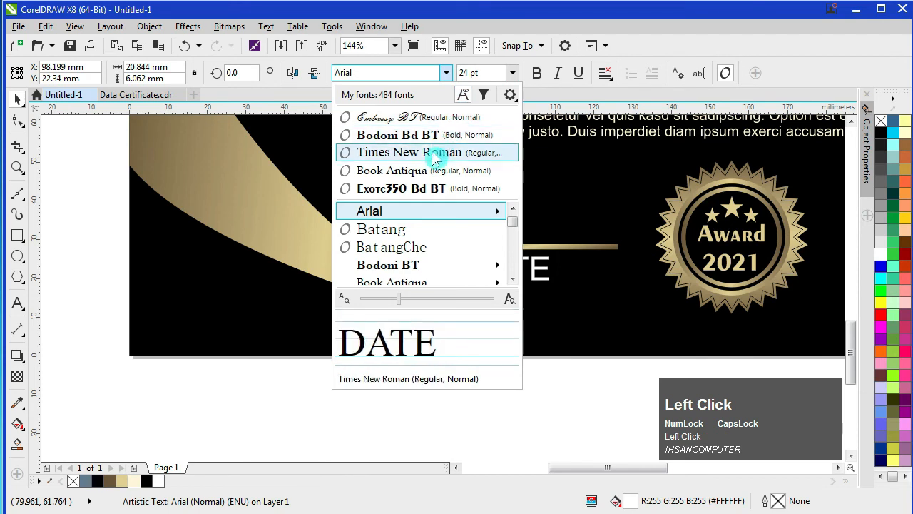
left_click(432, 158)
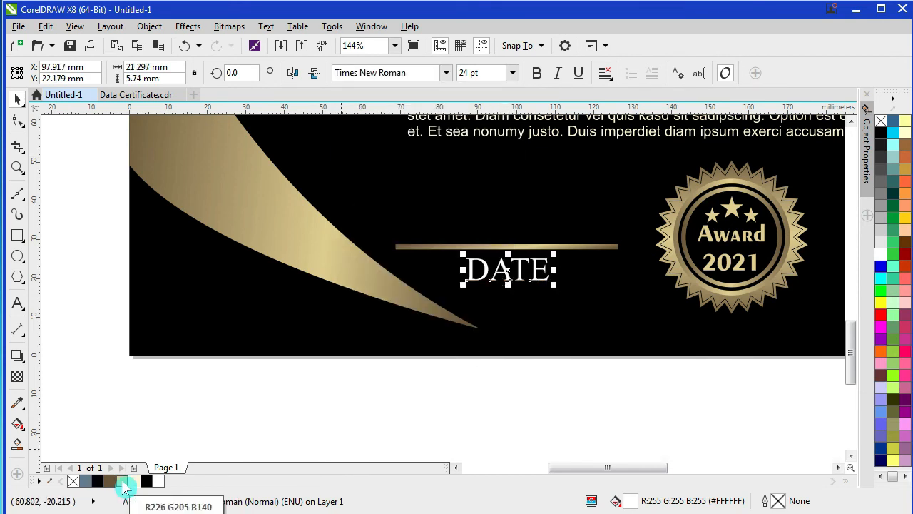
Step: Centre the DATE label beneath the short gold line
scroll(178, 305, "down", 2)
left_click(164, 435)
scroll(391, 378, "up", 2)
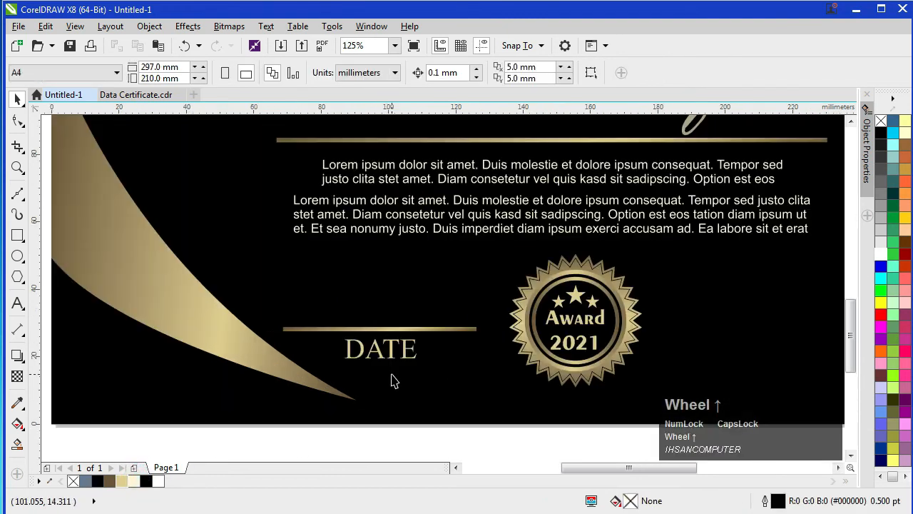
left_click(386, 354)
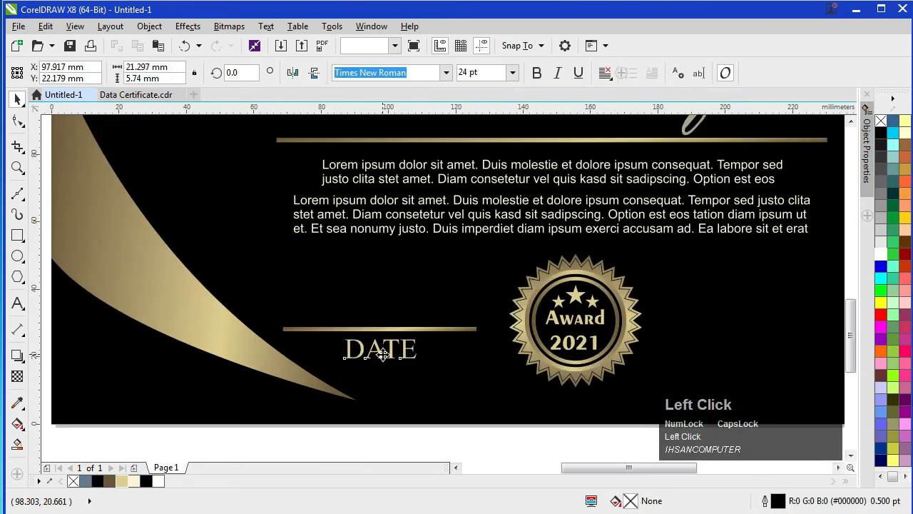
left_click(442, 328, "shift")
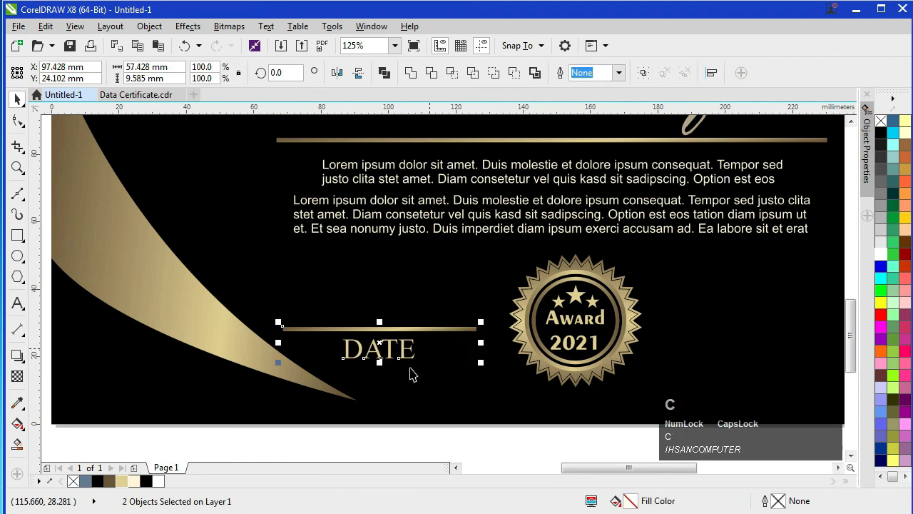
scroll(212, 411, "down", 2)
left_click(110, 361)
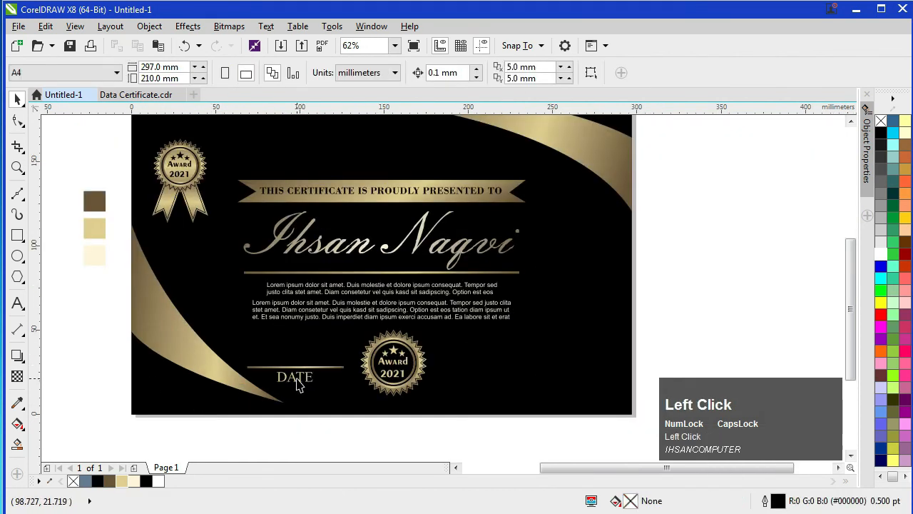
left_click(303, 385)
Step: Duplicate the DATE label and its gold line, placing the copy right of the seal
left_click(109, 379)
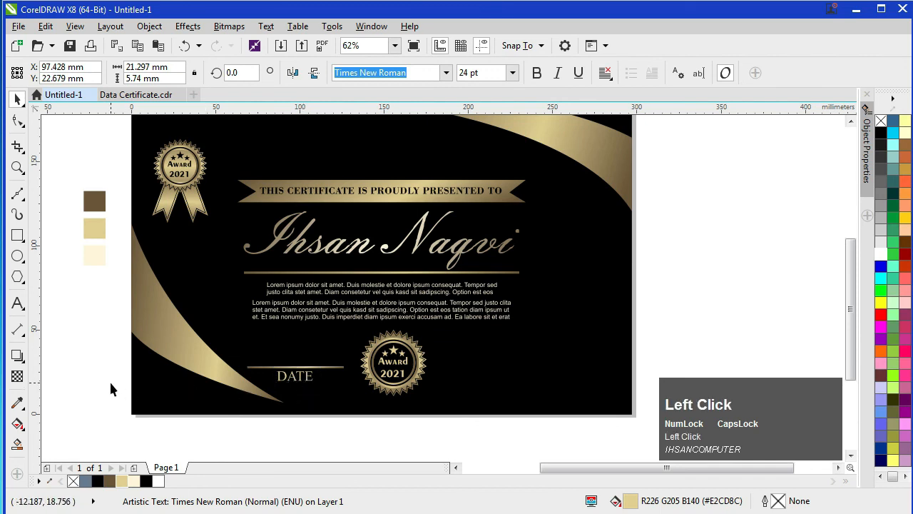
left_click(295, 382)
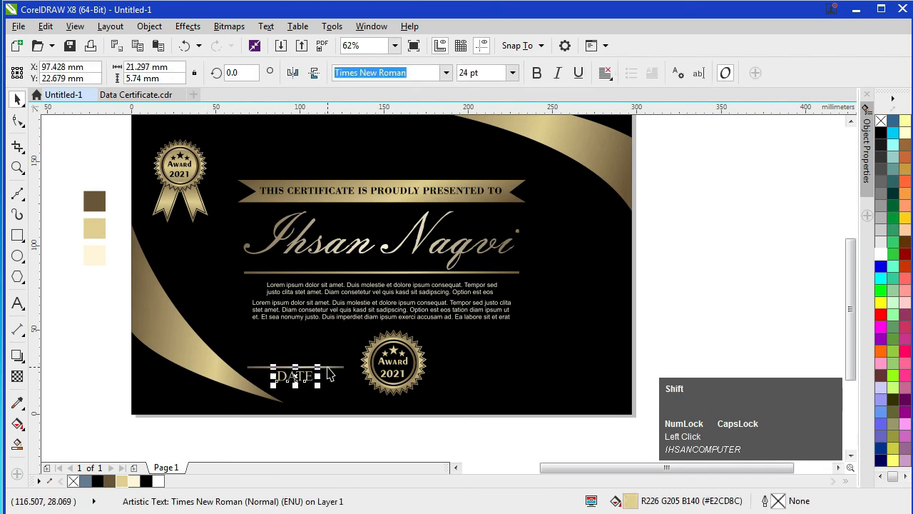
left_click(329, 368, "shift")
key("ctrl+c")
key("ctrl+v")
left_click_drag(300, 375, 487, 371)
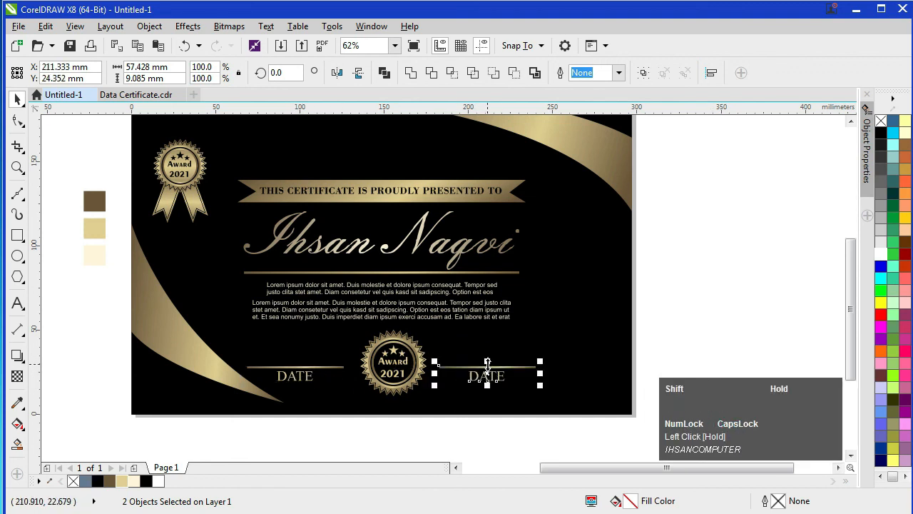
left_click(716, 352)
Step: Change the copied label to SIGNATURE and centre it under its line
double_click(484, 378)
key("Right")
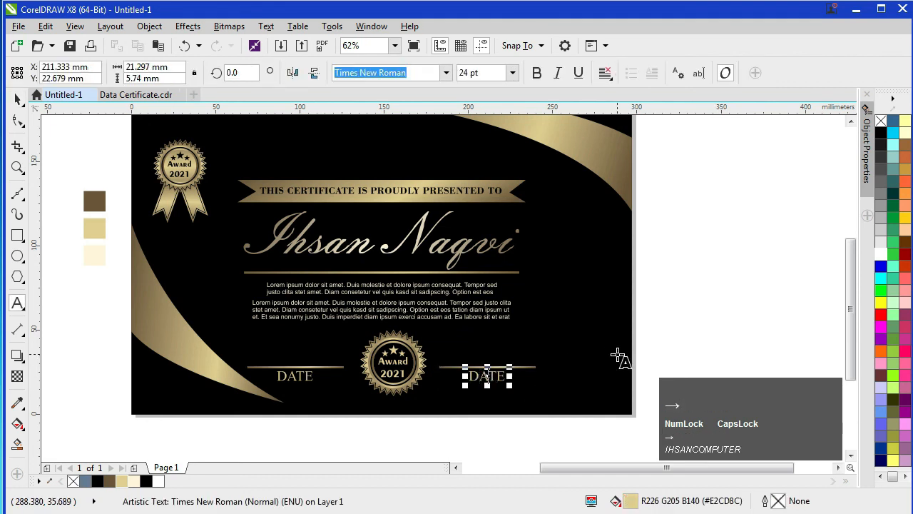
key("BackSpace")
key("BackSpace")
key("BackSpace")
key("BackSpace")
type("SIG")
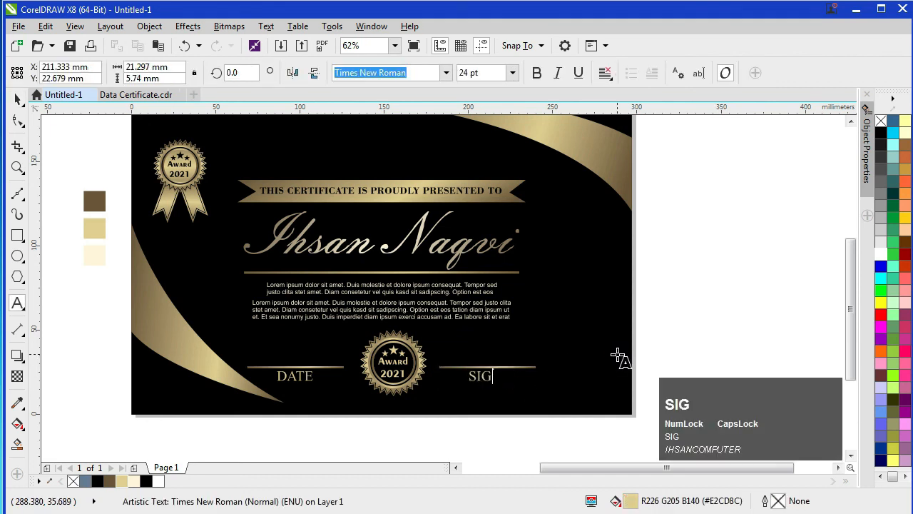
type("NATURE")
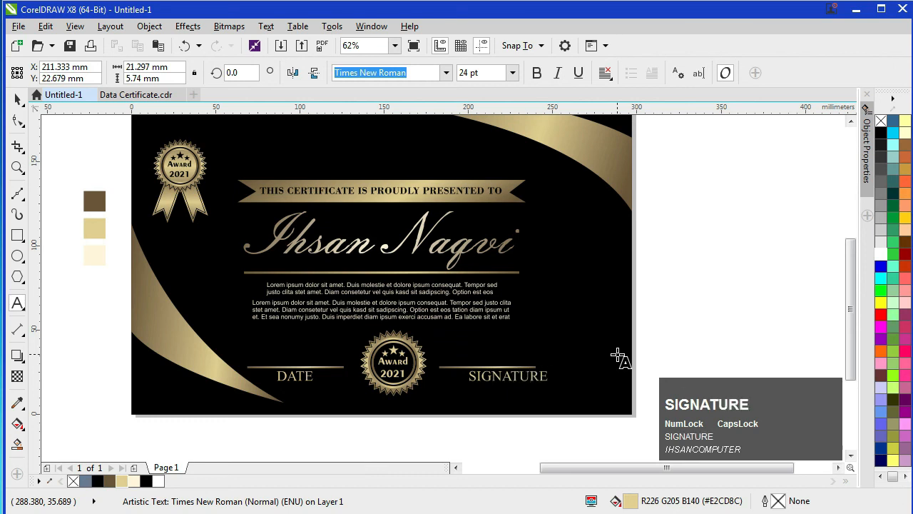
left_click(18, 99)
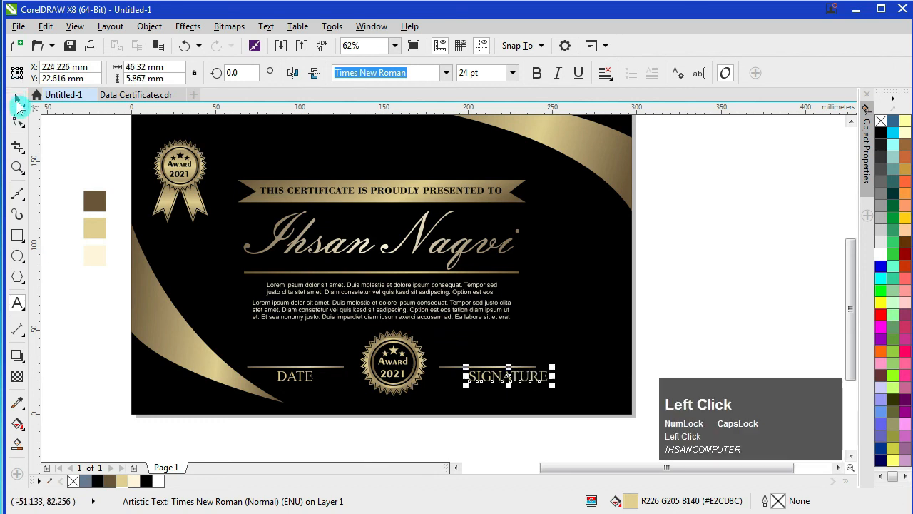
key("shift")
left_click(449, 368, "shift")
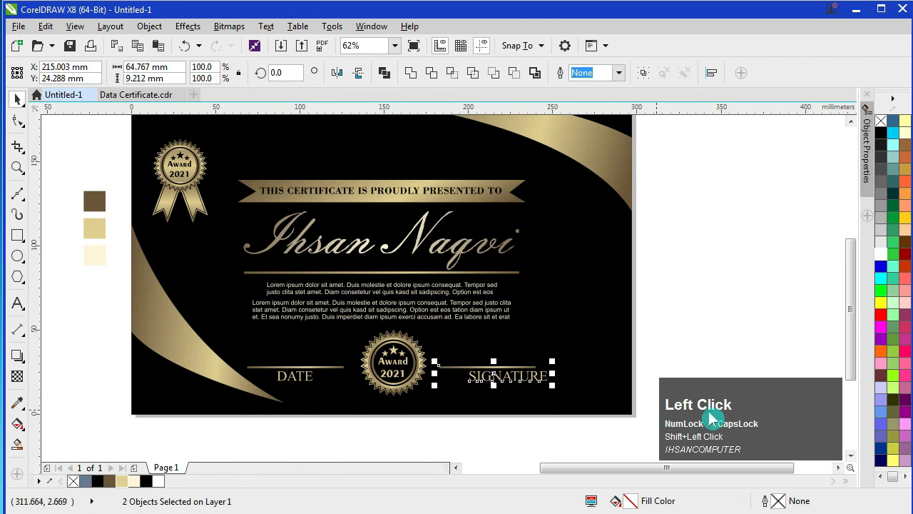
key("c")
Step: Group the SIGNATURE label with its gold line
left_click(687, 328)
left_click(475, 369)
left_click(488, 376, "shift")
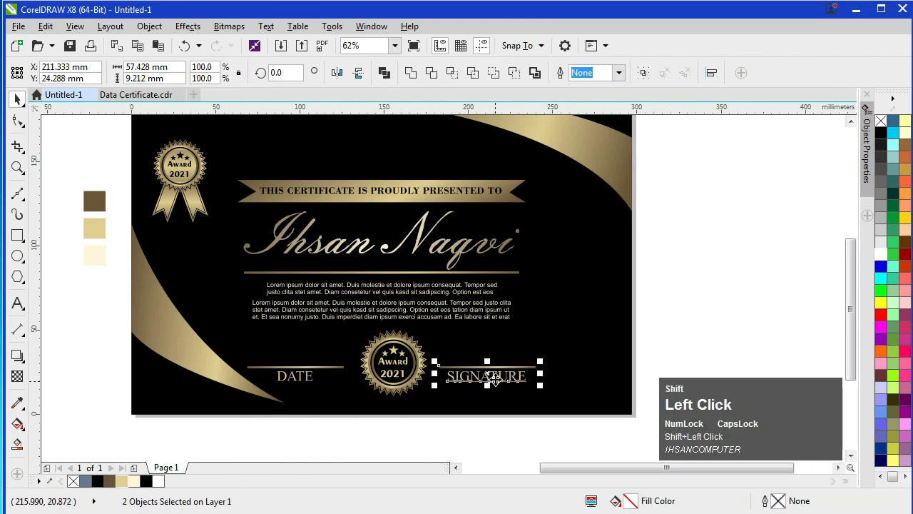
key("ctrl+g")
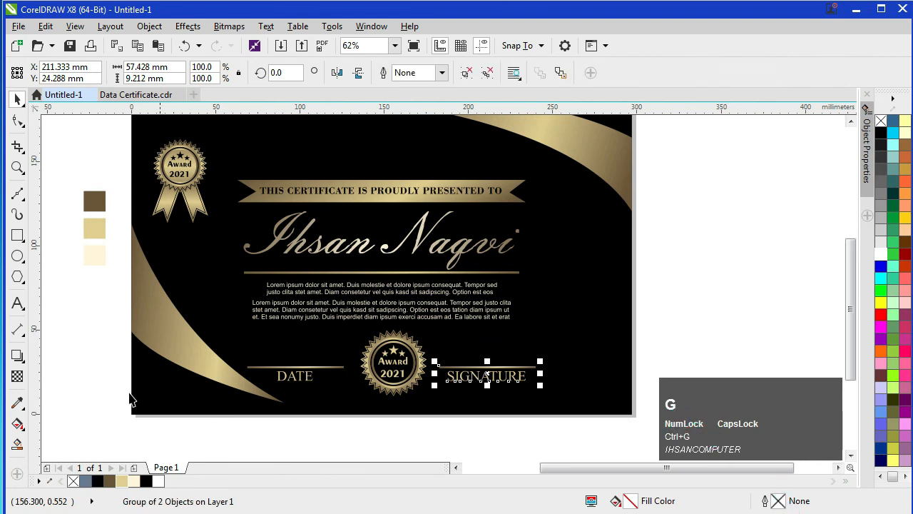
Step: Group the DATE text with the line above it
left_click(282, 367)
left_click(282, 375, "shift")
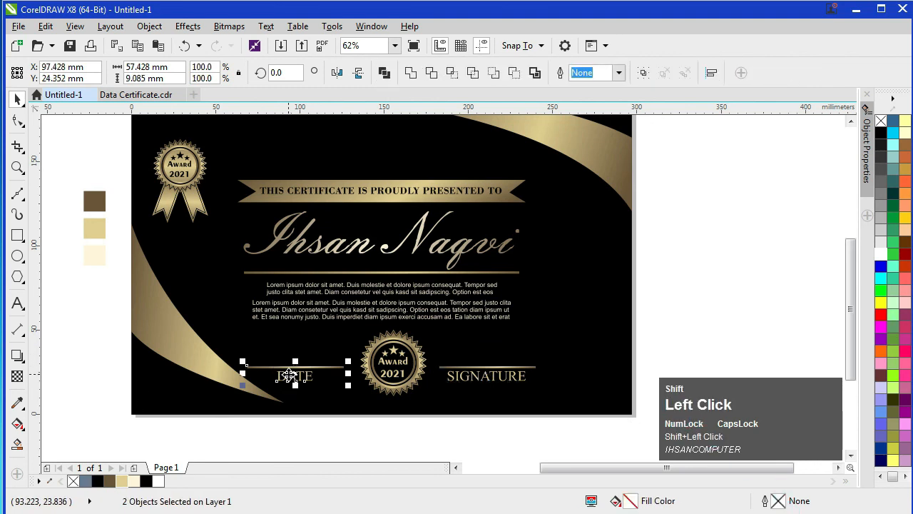
key("ctrl+g")
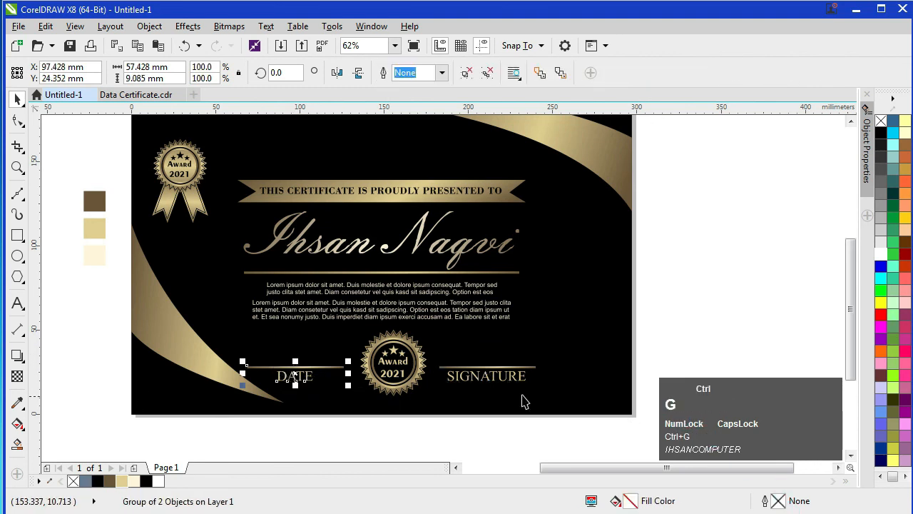
left_click(652, 332)
Step: Right-align the SIGNATURE group and left-align the DATE group to the presented-to ribbon
left_click(501, 372)
left_click(446, 188, "shift")
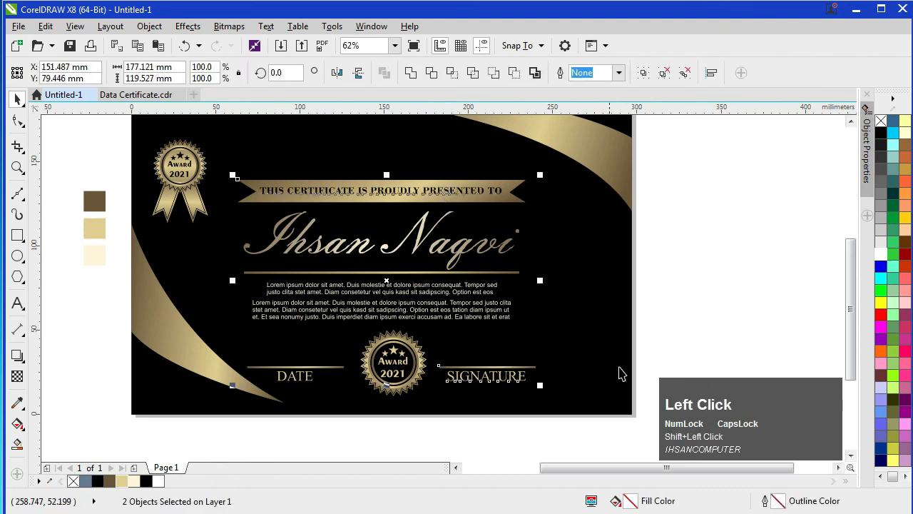
key("r")
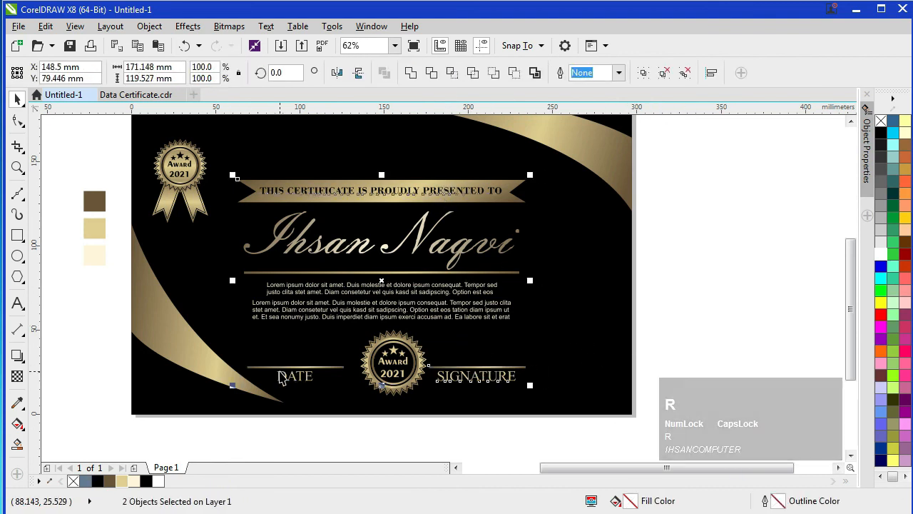
left_click(282, 377)
left_click(285, 194, "shift")
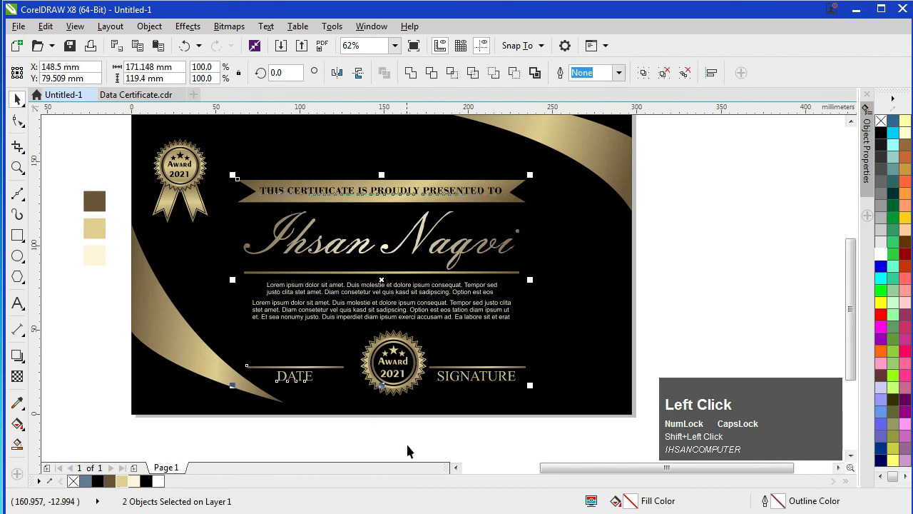
key("l")
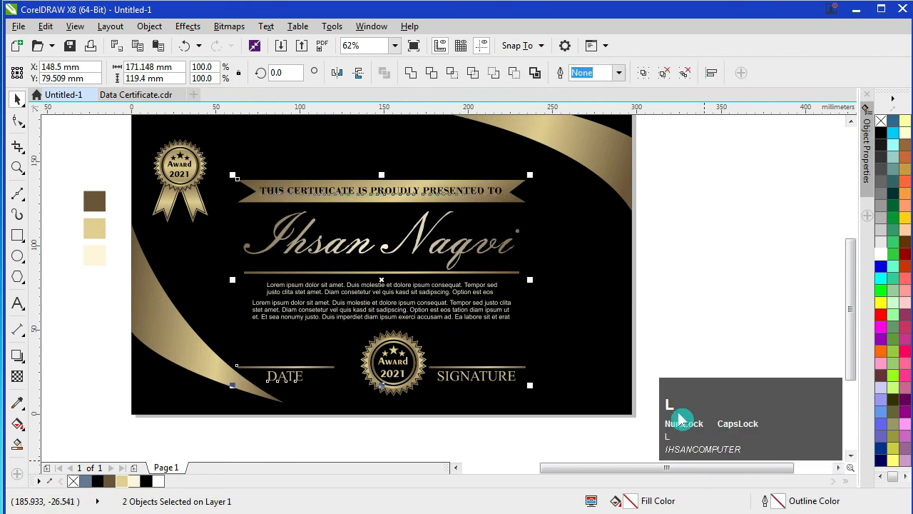
Step: Centre the Award 2021 seal horizontally on the ribbon, then fit the certificate in view
left_click(690, 343)
left_click(392, 366)
left_click(396, 204, "shift")
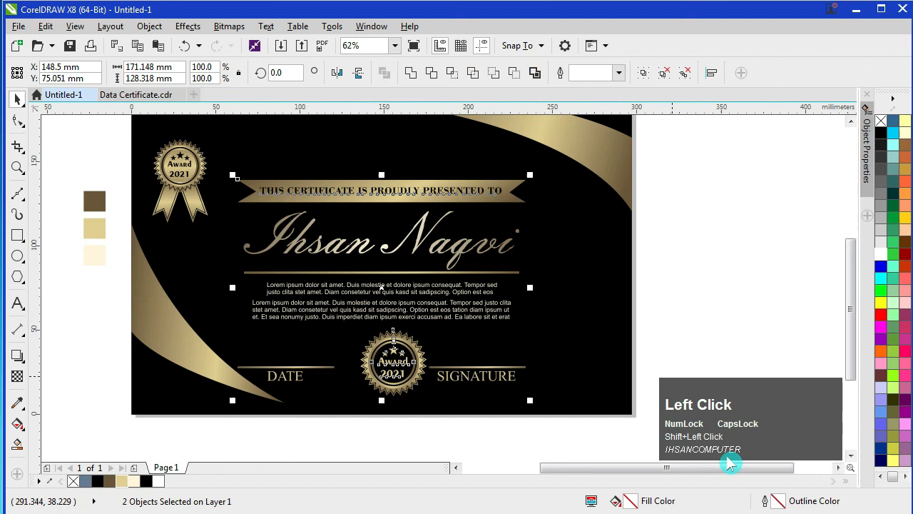
key("c")
left_click(685, 293)
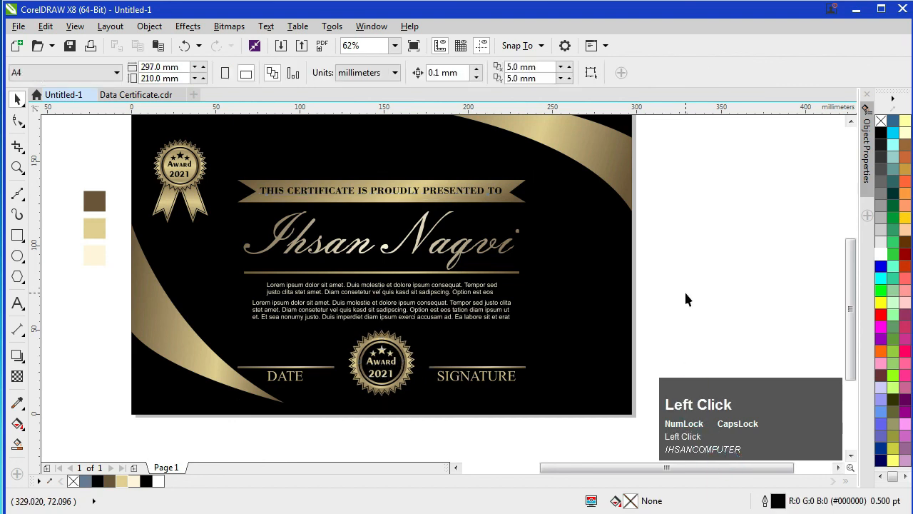
key("F4")
Step: Scale the Award 2021 seal down proportionally from a corner handle
mouse_move(754, 403)
left_mouse_down()
mouse_move(713, 429)
mouse_move(137, 394)
left_mouse_up()
left_click(474, 408)
left_click_drag(500, 371, 496, 376)
mouse_move(497, 375)
left_mouse_down()
mouse_move(491, 382)
mouse_move(497, 374)
left_mouse_up()
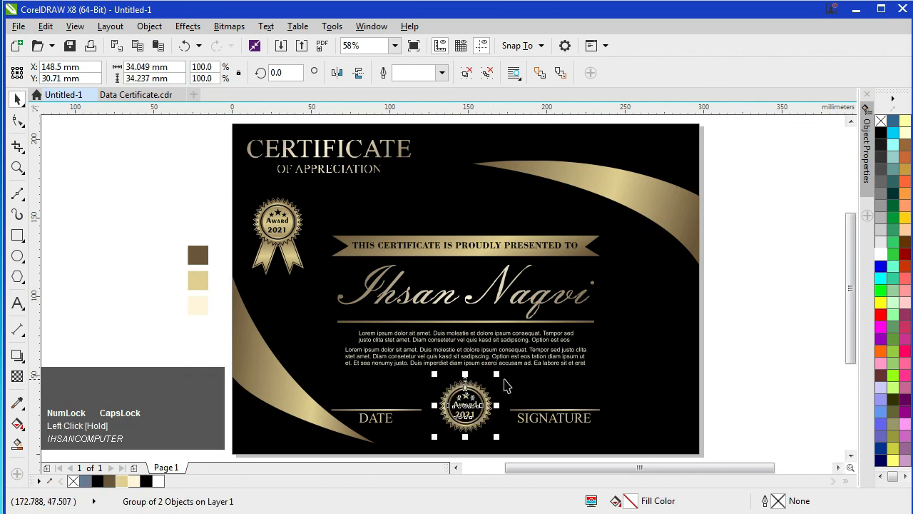
Step: Recentre the smaller seal horizontally on the presented-to ribbon
left_click(482, 246, "shift")
key("c")
left_click(765, 333)
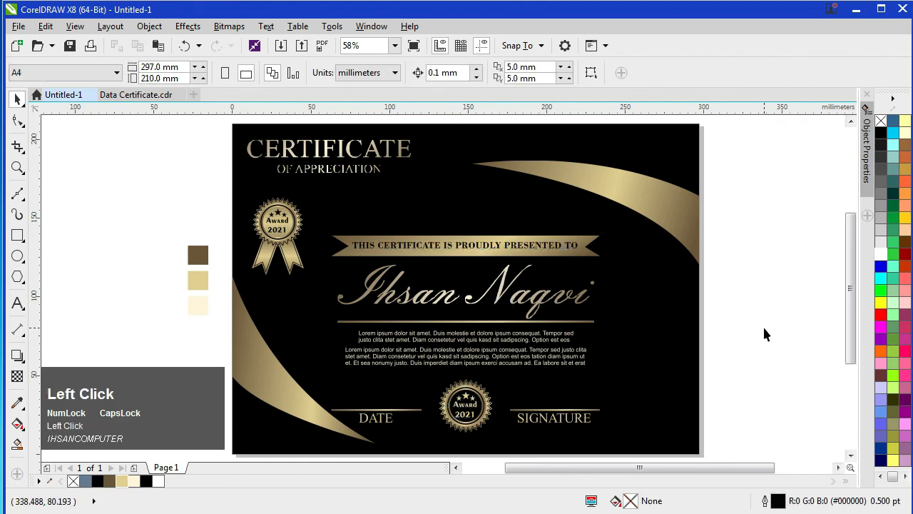